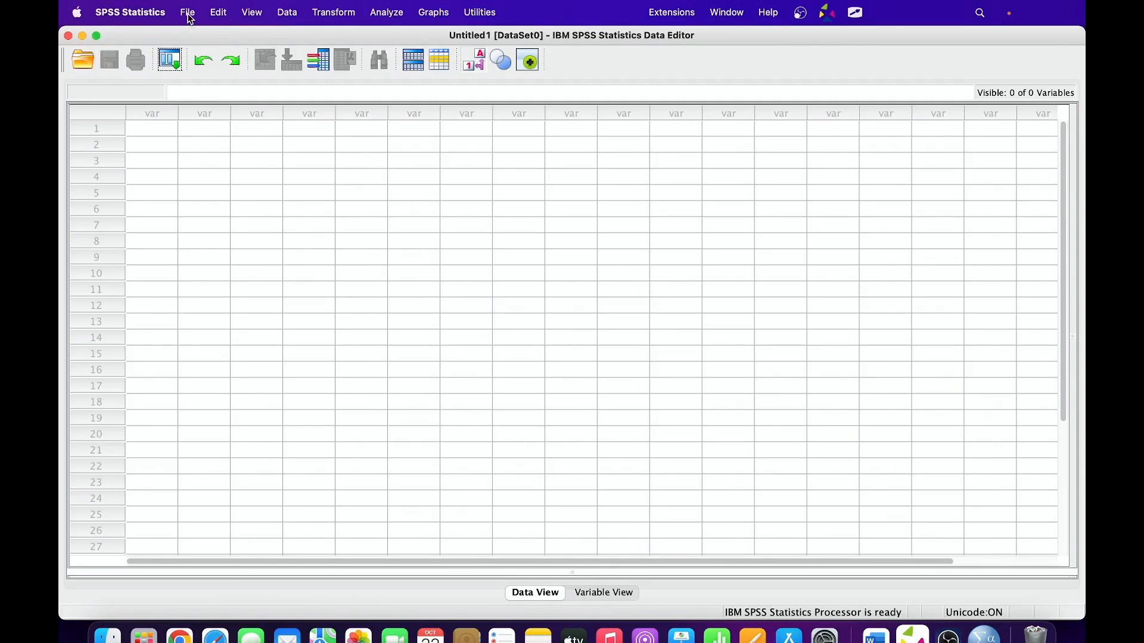
# - Open practice_data_uhtc.sav from the recently used data files and reposition its data editor window
pyautogui.click(188, 16)
pyautogui.moveTo(188, 73)
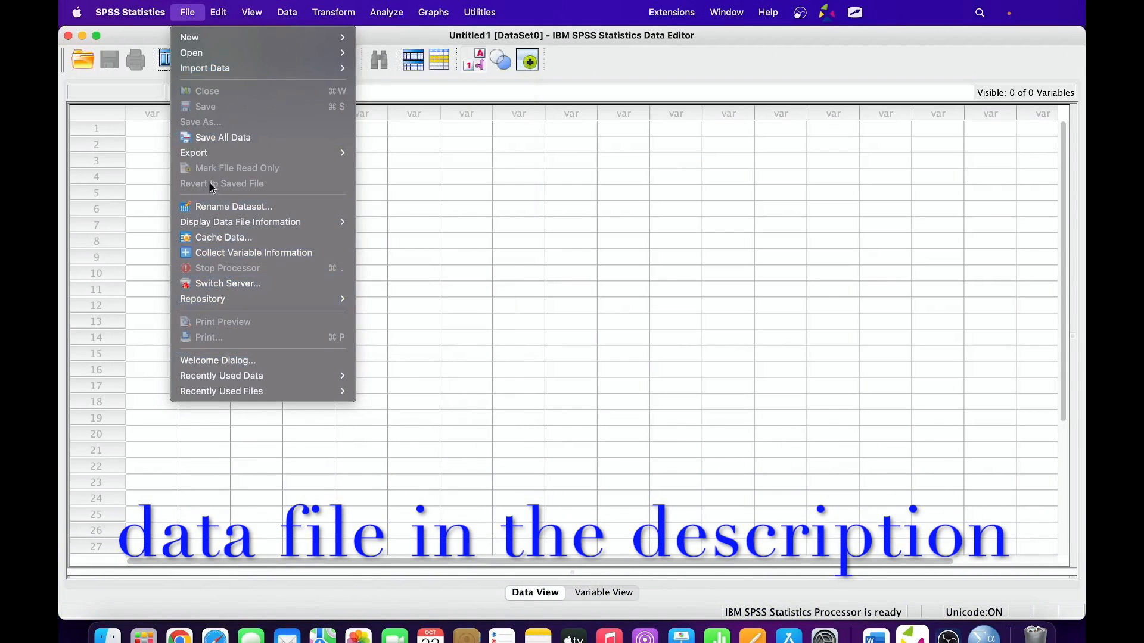
pyautogui.moveTo(239, 393)
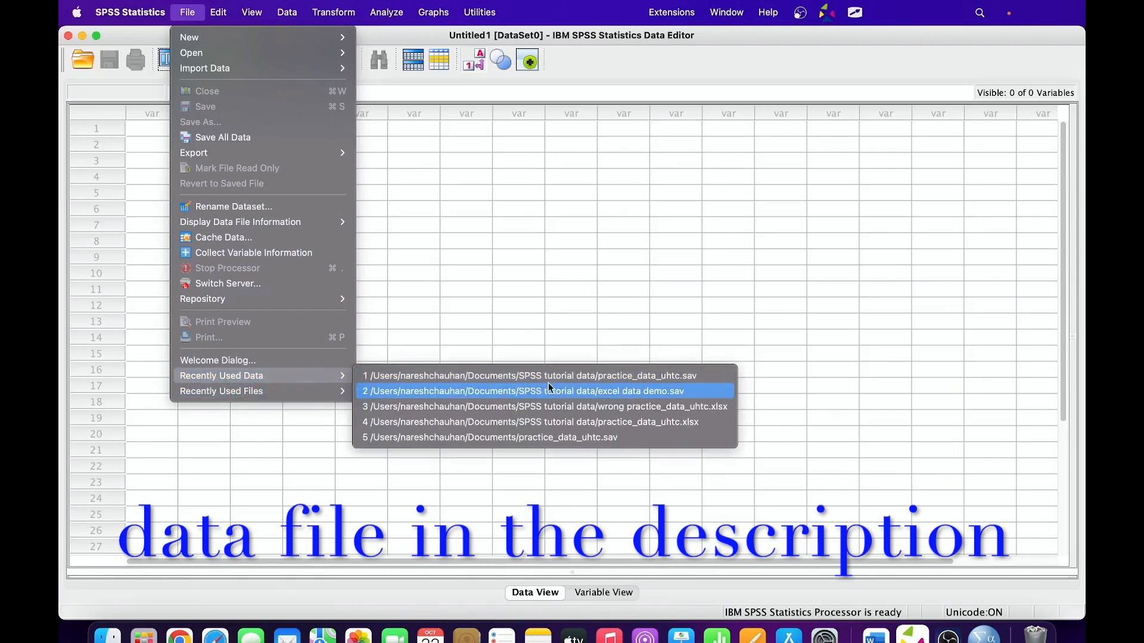
pyautogui.click(624, 377)
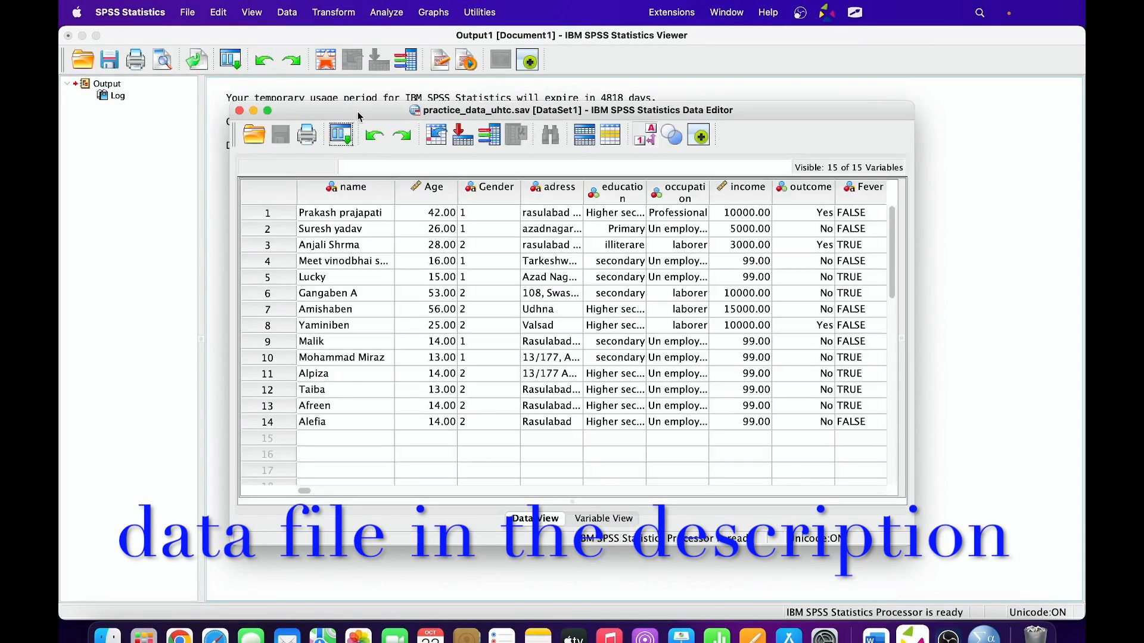
pyautogui.moveTo(360, 114); pyautogui.dragTo(294, 99)
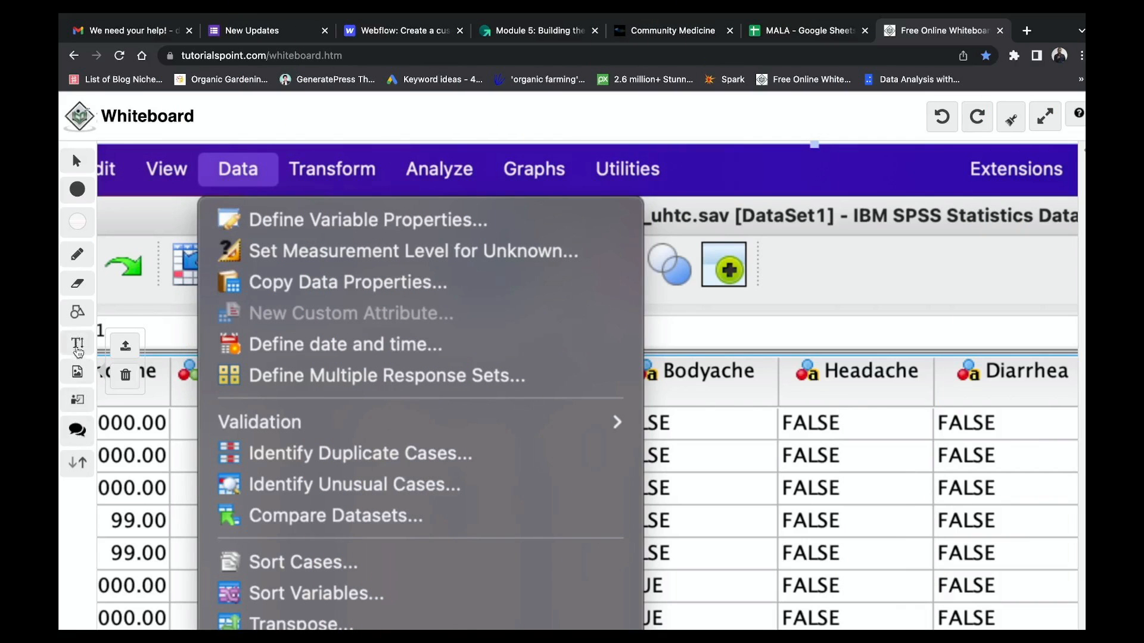
# - With the whiteboard pencil, tick "Define date and time" and underline "Define Multiple Response Sets" on the pasted menu image
pyautogui.click(89, 255)
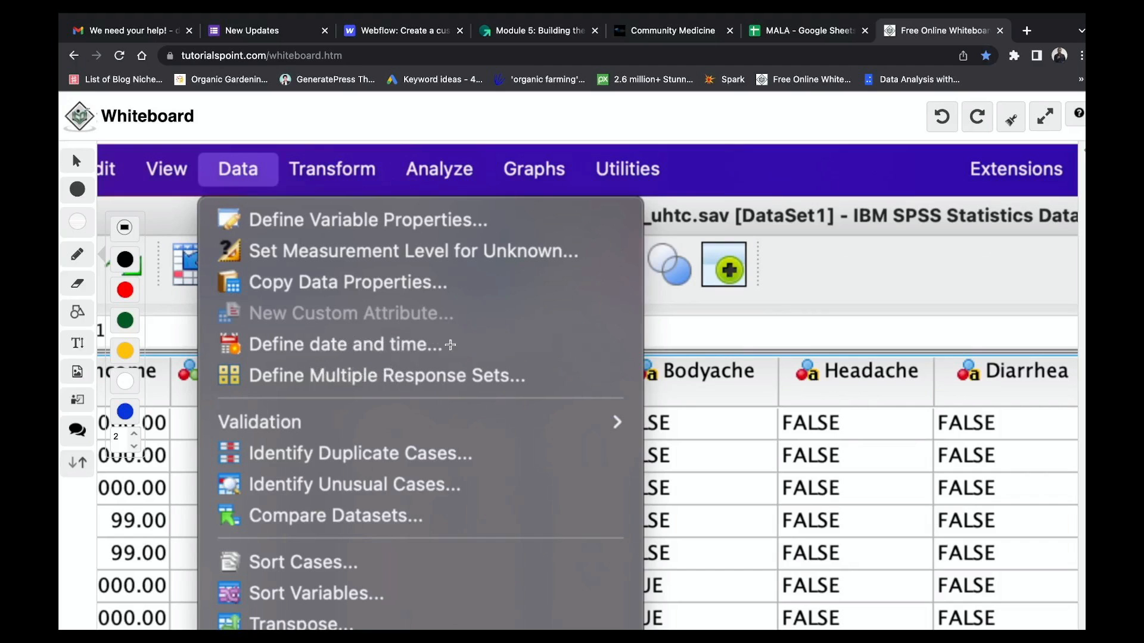
pyautogui.moveTo(451, 345); pyautogui.dragTo(487, 337)
pyautogui.moveTo(266, 393); pyautogui.dragTo(539, 398)
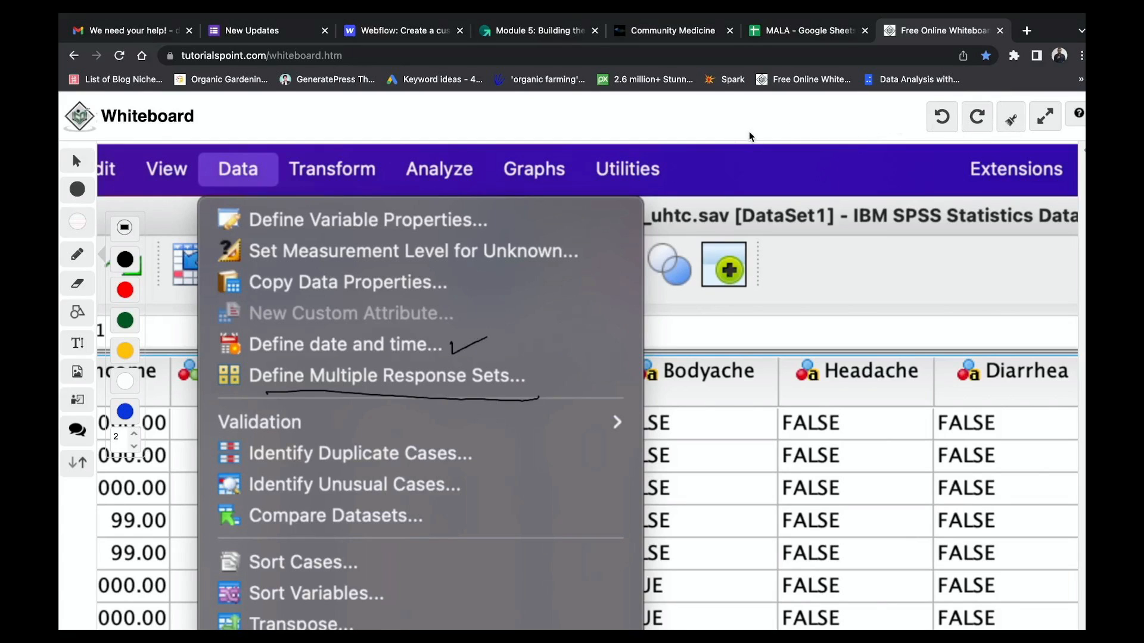
pyautogui.click(692, 136)
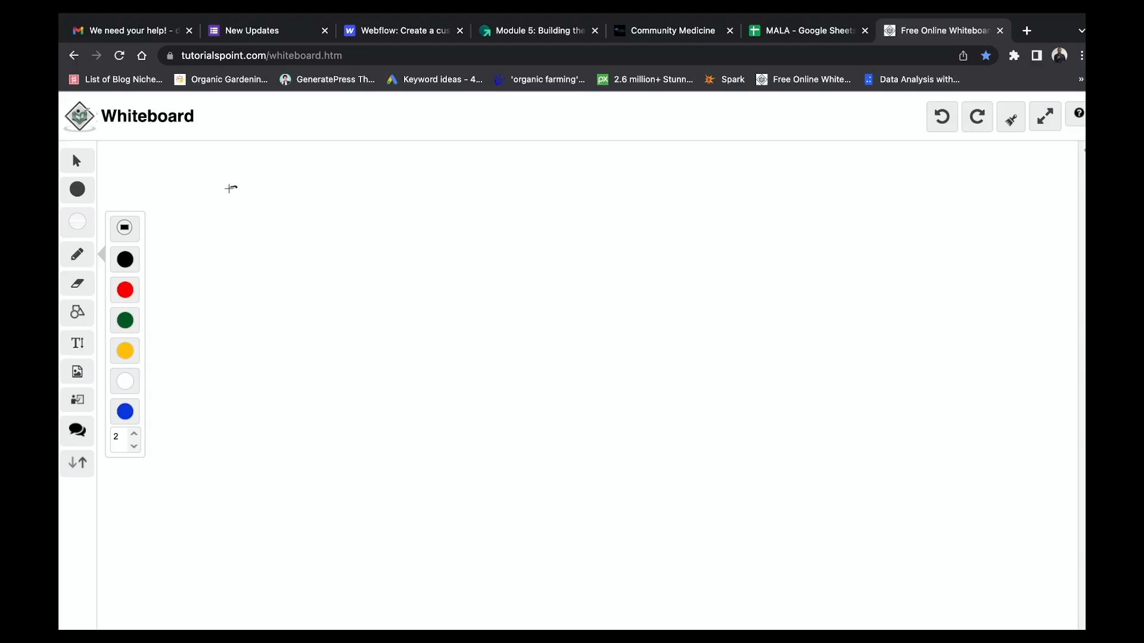
# - Handwrite the underlined heading "Symptoms" on the blank whiteboard and add a circled number 1 below it
pyautogui.moveTo(230, 189)
pyautogui.mouseDown()
pyautogui.moveTo(227, 207)
pyautogui.moveTo(308, 188)
pyautogui.moveTo(335, 204)
pyautogui.moveTo(348, 190)
pyautogui.moveTo(377, 197)
pyautogui.mouseUp()
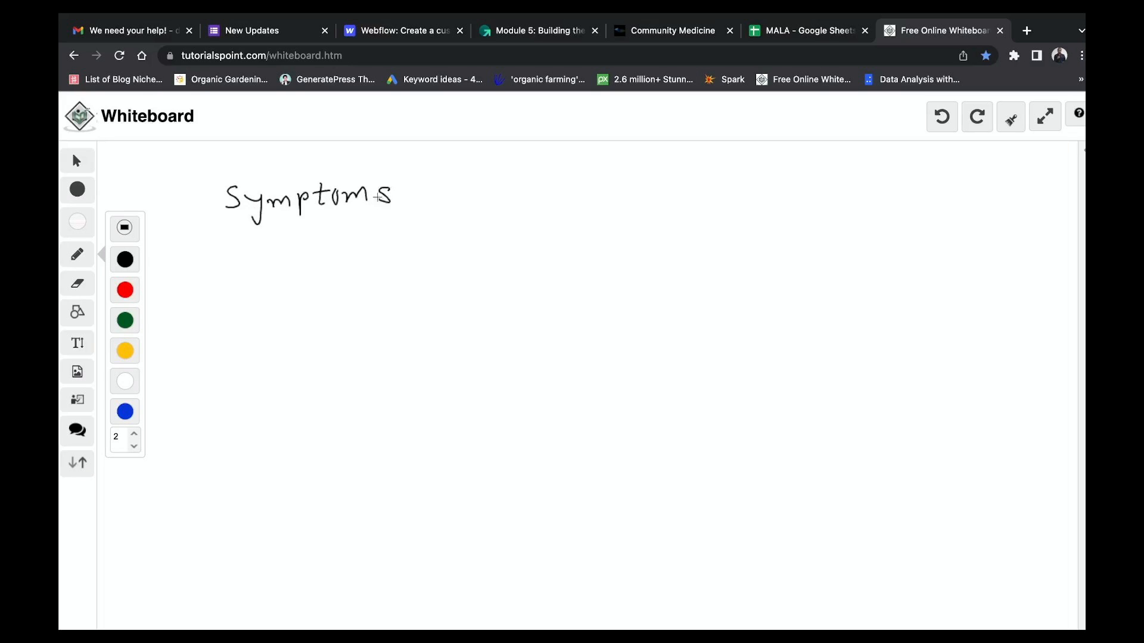
pyautogui.moveTo(233, 227); pyautogui.dragTo(382, 221)
pyautogui.moveTo(254, 253)
pyautogui.mouseDown()
pyautogui.moveTo(255, 262)
pyautogui.moveTo(238, 257)
pyautogui.moveTo(271, 271)
pyautogui.moveTo(266, 246)
pyautogui.mouseUp()
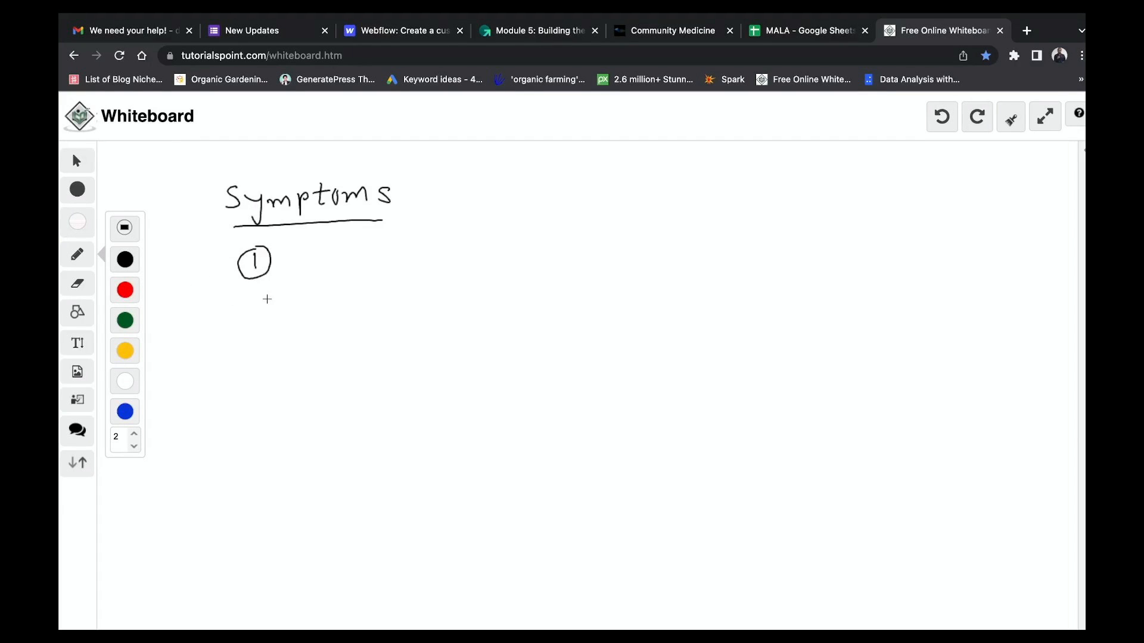
# - Draw three checkboxes under the circled 1, labelled Fever, Cough and Cold
pyautogui.moveTo(300, 263)
pyautogui.mouseDown()
pyautogui.moveTo(304, 296)
pyautogui.moveTo(328, 266)
pyautogui.moveTo(330, 292)
pyautogui.moveTo(305, 294)
pyautogui.mouseUp()
pyautogui.moveTo(364, 267)
pyautogui.mouseDown()
pyautogui.moveTo(366, 286)
pyautogui.moveTo(379, 267)
pyautogui.moveTo(376, 276)
pyautogui.mouseUp()
pyautogui.moveTo(380, 278); pyautogui.dragTo(410, 285)
pyautogui.moveTo(410, 285)
pyautogui.mouseDown()
pyautogui.moveTo(421, 271)
pyautogui.moveTo(437, 277)
pyautogui.mouseUp()
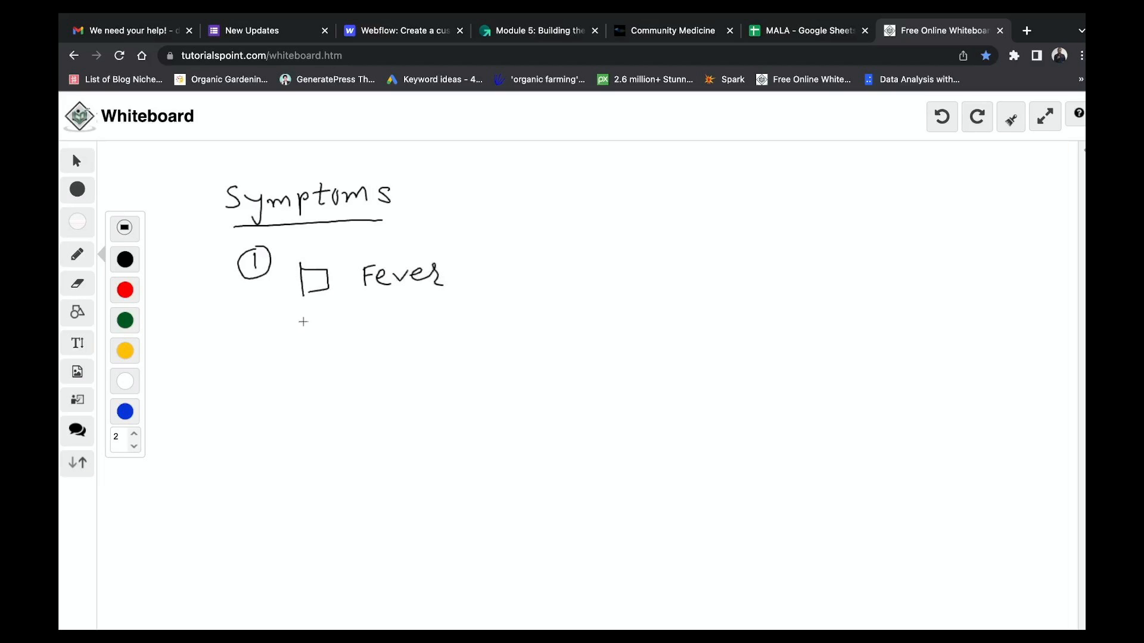
pyautogui.moveTo(303, 321)
pyautogui.mouseDown()
pyautogui.moveTo(302, 348)
pyautogui.moveTo(338, 347)
pyautogui.moveTo(302, 348)
pyautogui.mouseUp()
pyautogui.moveTo(393, 322)
pyautogui.mouseDown()
pyautogui.moveTo(393, 337)
pyautogui.moveTo(438, 322)
pyautogui.moveTo(437, 346)
pyautogui.moveTo(476, 329)
pyautogui.mouseUp()
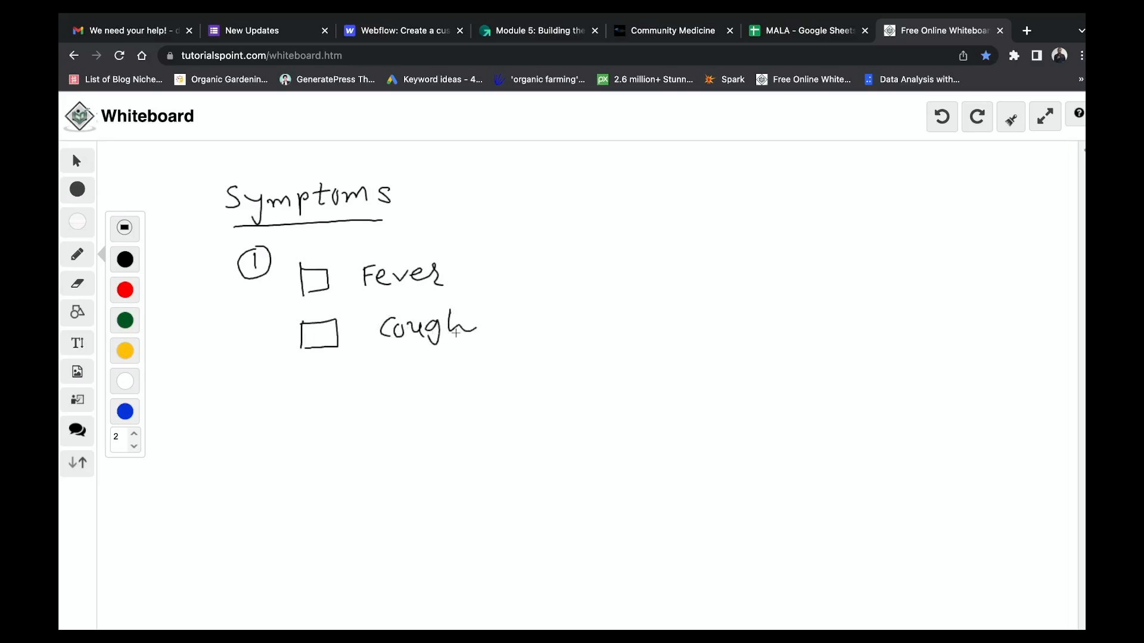
pyautogui.moveTo(304, 377)
pyautogui.mouseDown()
pyautogui.moveTo(306, 405)
pyautogui.moveTo(349, 387)
pyautogui.moveTo(309, 405)
pyautogui.mouseUp()
pyautogui.moveTo(407, 369)
pyautogui.mouseDown()
pyautogui.moveTo(396, 374)
pyautogui.moveTo(405, 391)
pyautogui.mouseUp()
pyautogui.moveTo(428, 376)
pyautogui.mouseDown()
pyautogui.moveTo(420, 384)
pyautogui.moveTo(428, 377)
pyautogui.mouseUp()
pyautogui.moveTo(441, 365)
pyautogui.mouseDown()
pyautogui.moveTo(435, 391)
pyautogui.moveTo(460, 387)
pyautogui.mouseUp()
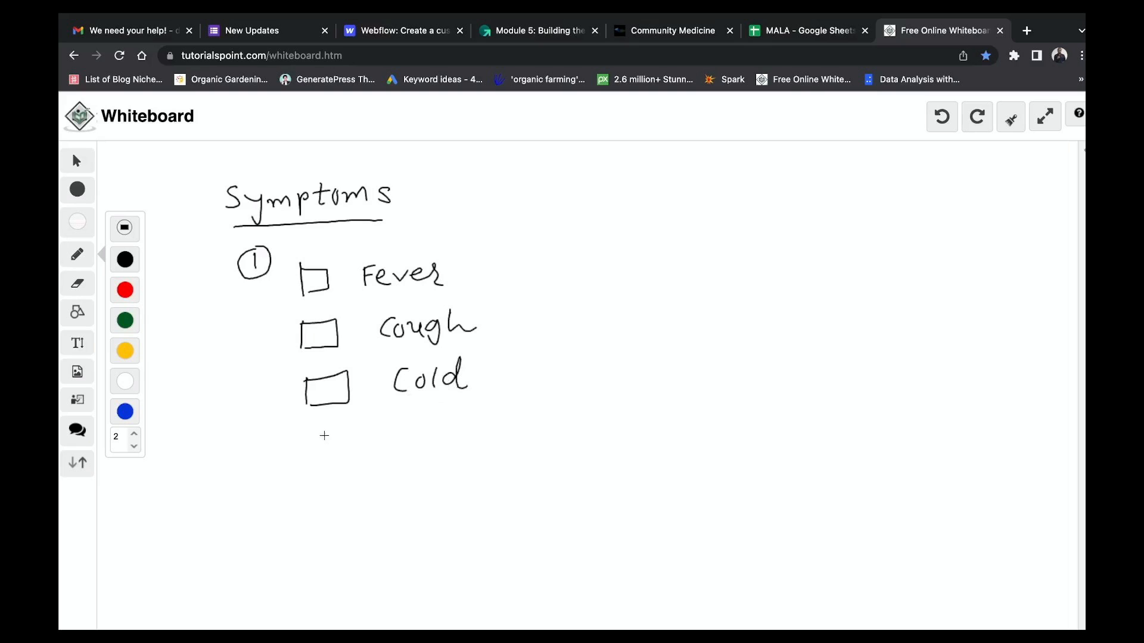
# - Extend the checkbox list with two more boxes labelled Headache and Others
pyautogui.moveTo(313, 428)
pyautogui.mouseDown()
pyautogui.moveTo(314, 457)
pyautogui.moveTo(350, 423)
pyautogui.moveTo(314, 458)
pyautogui.mouseUp()
pyautogui.moveTo(408, 416)
pyautogui.mouseDown()
pyautogui.moveTo(404, 442)
pyautogui.moveTo(420, 424)
pyautogui.mouseUp()
pyautogui.moveTo(417, 414)
pyautogui.mouseDown()
pyautogui.moveTo(413, 441)
pyautogui.moveTo(490, 426)
pyautogui.moveTo(511, 440)
pyautogui.mouseUp()
pyautogui.moveTo(523, 407)
pyautogui.mouseDown()
pyautogui.moveTo(518, 440)
pyautogui.moveTo(557, 437)
pyautogui.mouseUp()
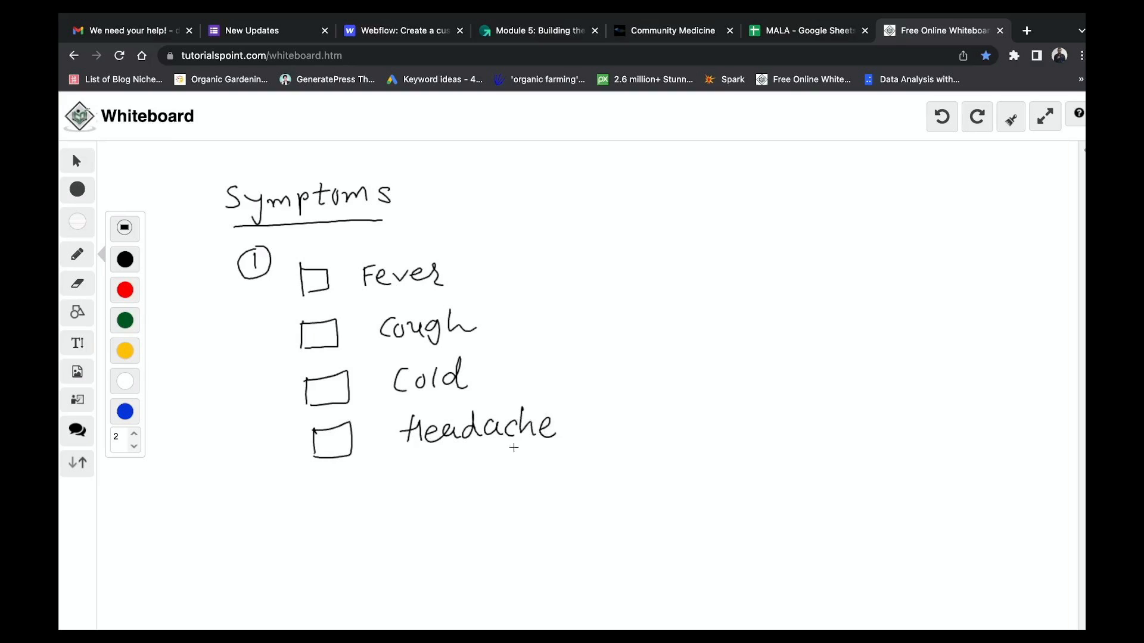
pyautogui.moveTo(314, 485)
pyautogui.mouseDown()
pyautogui.moveTo(315, 509)
pyautogui.moveTo(334, 482)
pyautogui.moveTo(369, 497)
pyautogui.moveTo(315, 506)
pyautogui.mouseUp()
pyautogui.moveTo(425, 477)
pyautogui.mouseDown()
pyautogui.moveTo(446, 493)
pyautogui.moveTo(456, 477)
pyautogui.mouseUp()
pyautogui.moveTo(459, 467)
pyautogui.mouseDown()
pyautogui.moveTo(455, 487)
pyautogui.moveTo(504, 471)
pyautogui.moveTo(495, 488)
pyautogui.mouseUp()
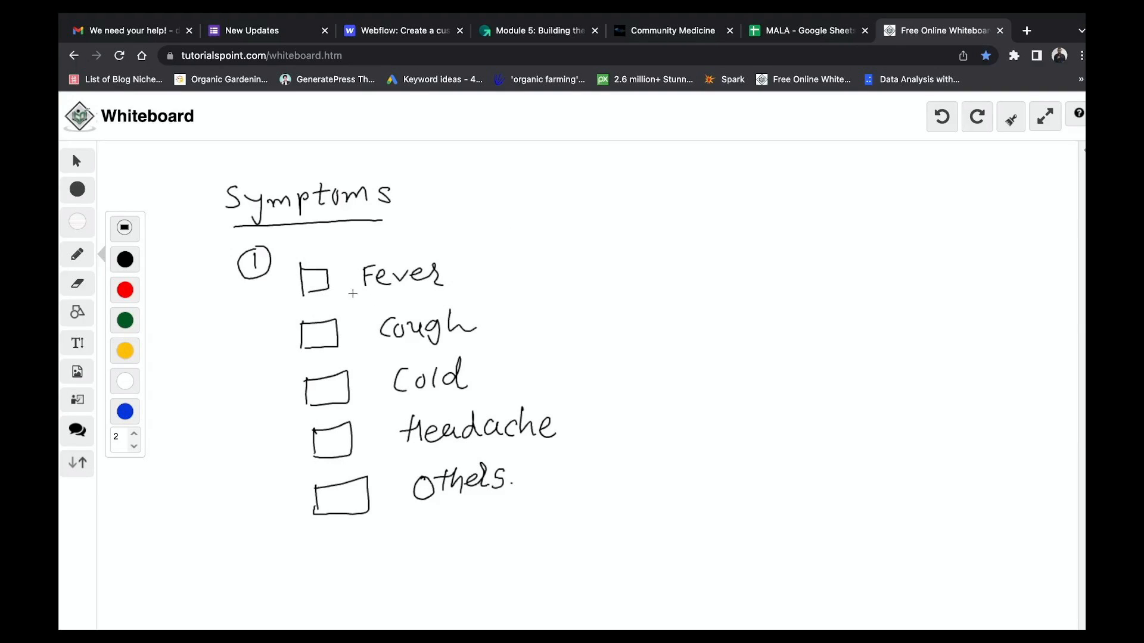
# - Draw tick marks in the Fever, Cough and Cold checkboxes
pyautogui.moveTo(311, 279); pyautogui.dragTo(328, 268)
pyautogui.moveTo(321, 335); pyautogui.dragTo(333, 335)
pyautogui.moveTo(328, 389); pyautogui.dragTo(349, 390)
# - Start a second question format with a circled number 2 and a Fever column holding the options Yes and No
pyautogui.moveTo(557, 226)
pyautogui.mouseDown()
pyautogui.moveTo(569, 221)
pyautogui.moveTo(572, 243)
pyautogui.moveTo(538, 228)
pyautogui.moveTo(559, 252)
pyautogui.mouseUp()
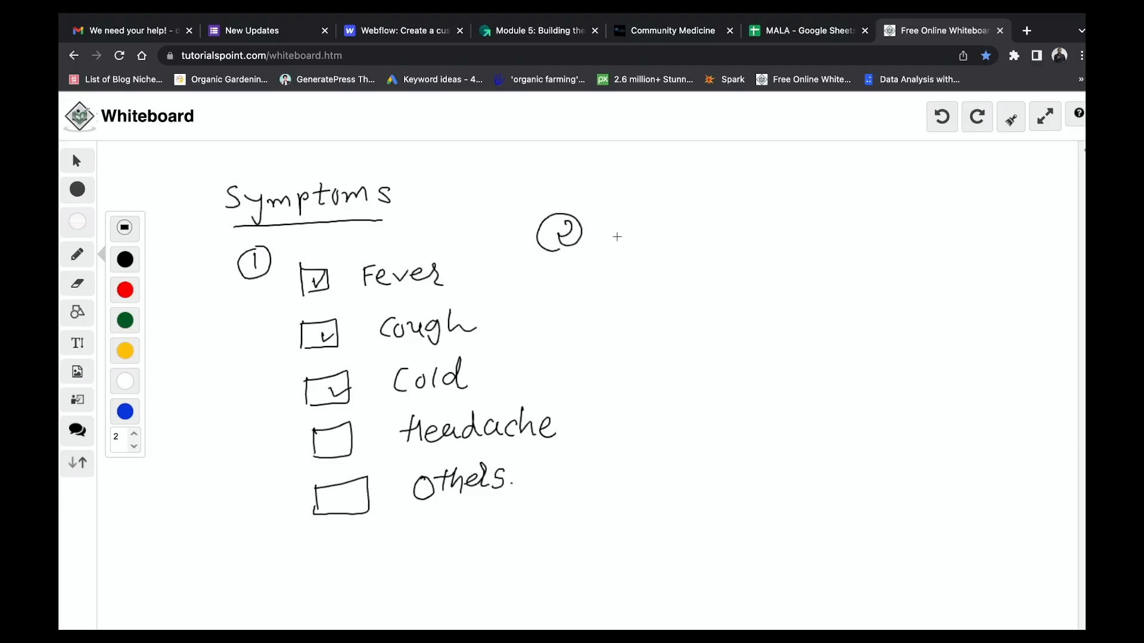
pyautogui.moveTo(611, 231)
pyautogui.mouseDown()
pyautogui.moveTo(610, 252)
pyautogui.moveTo(619, 231)
pyautogui.mouseUp()
pyautogui.moveTo(610, 242)
pyautogui.mouseDown()
pyautogui.moveTo(653, 238)
pyautogui.moveTo(678, 252)
pyautogui.mouseUp()
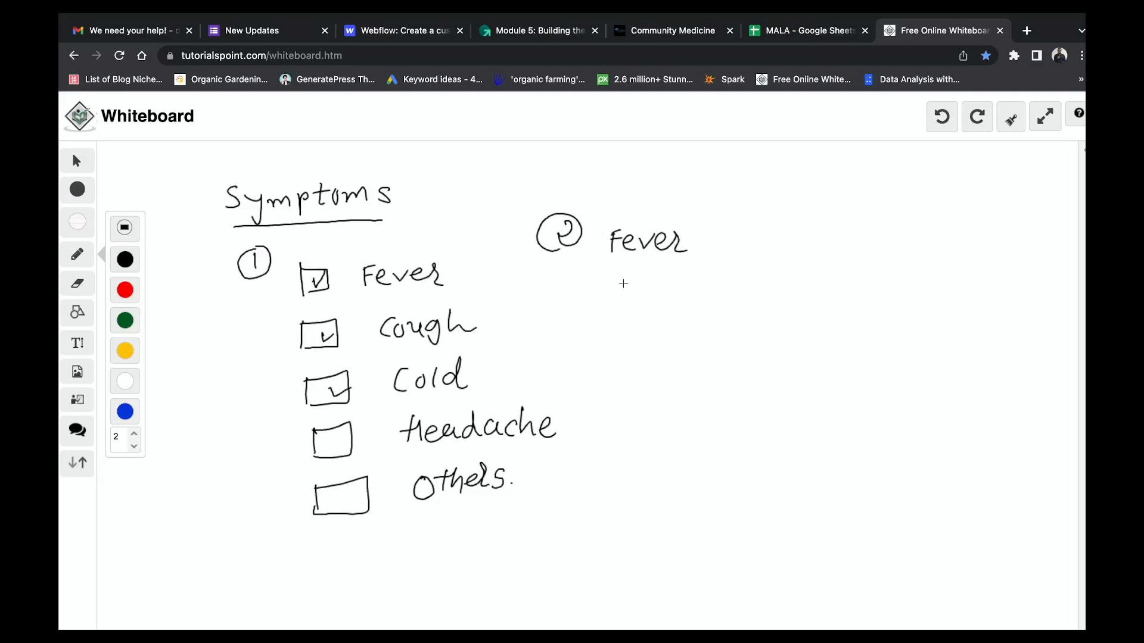
pyautogui.moveTo(628, 284); pyautogui.dragTo(636, 302)
pyautogui.moveTo(644, 294); pyautogui.dragTo(664, 299)
pyautogui.moveTo(631, 349)
pyautogui.mouseDown()
pyautogui.moveTo(635, 334)
pyautogui.moveTo(654, 333)
pyautogui.mouseUp()
# - Add a Cough column beside Fever with the options Y and N beneath it
pyautogui.moveTo(758, 225); pyautogui.dragTo(754, 248)
pyautogui.moveTo(771, 232)
pyautogui.mouseDown()
pyautogui.moveTo(802, 238)
pyautogui.moveTo(804, 256)
pyautogui.mouseUp()
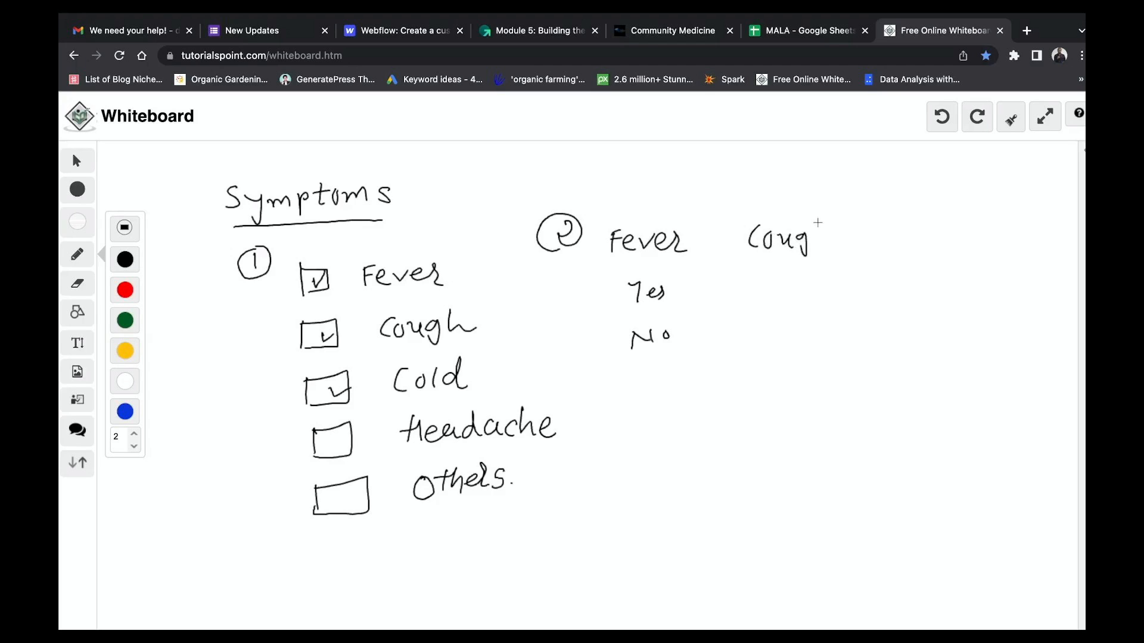
pyautogui.moveTo(817, 217); pyautogui.dragTo(835, 244)
pyautogui.moveTo(773, 276)
pyautogui.mouseDown()
pyautogui.moveTo(785, 272)
pyautogui.moveTo(776, 295)
pyautogui.moveTo(790, 312)
pyautogui.mouseUp()
# - Add a Cold column beside Cough with the options Y and N beneath it
pyautogui.moveTo(892, 226); pyautogui.dragTo(883, 243)
pyautogui.moveTo(902, 231)
pyautogui.mouseDown()
pyautogui.moveTo(896, 243)
pyautogui.moveTo(902, 232)
pyautogui.mouseUp()
pyautogui.moveTo(913, 221); pyautogui.dragTo(910, 244)
pyautogui.moveTo(927, 233); pyautogui.dragTo(928, 236)
pyautogui.moveTo(936, 217); pyautogui.dragTo(930, 230)
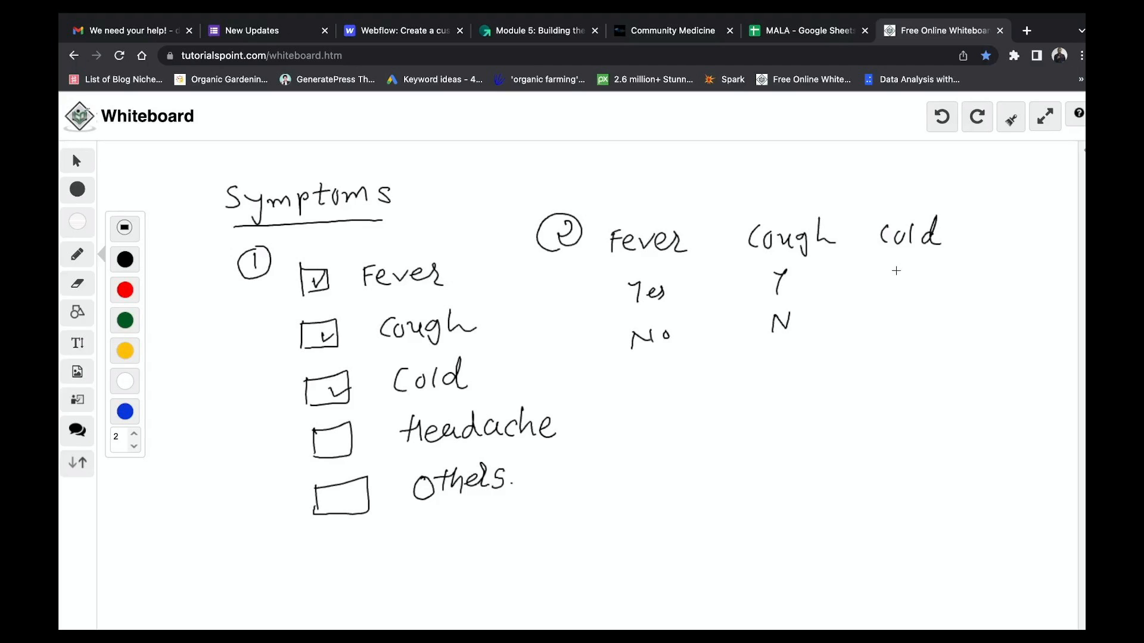
pyautogui.moveTo(895, 270); pyautogui.dragTo(906, 279)
pyautogui.moveTo(913, 269)
pyautogui.mouseDown()
pyautogui.moveTo(895, 305)
pyautogui.moveTo(915, 326)
pyautogui.mouseUp()
# - Add a Head column beside Cold with the options Y and N beneath it
pyautogui.moveTo(999, 225)
pyautogui.mouseDown()
pyautogui.moveTo(1026, 243)
pyautogui.moveTo(1050, 240)
pyautogui.mouseUp()
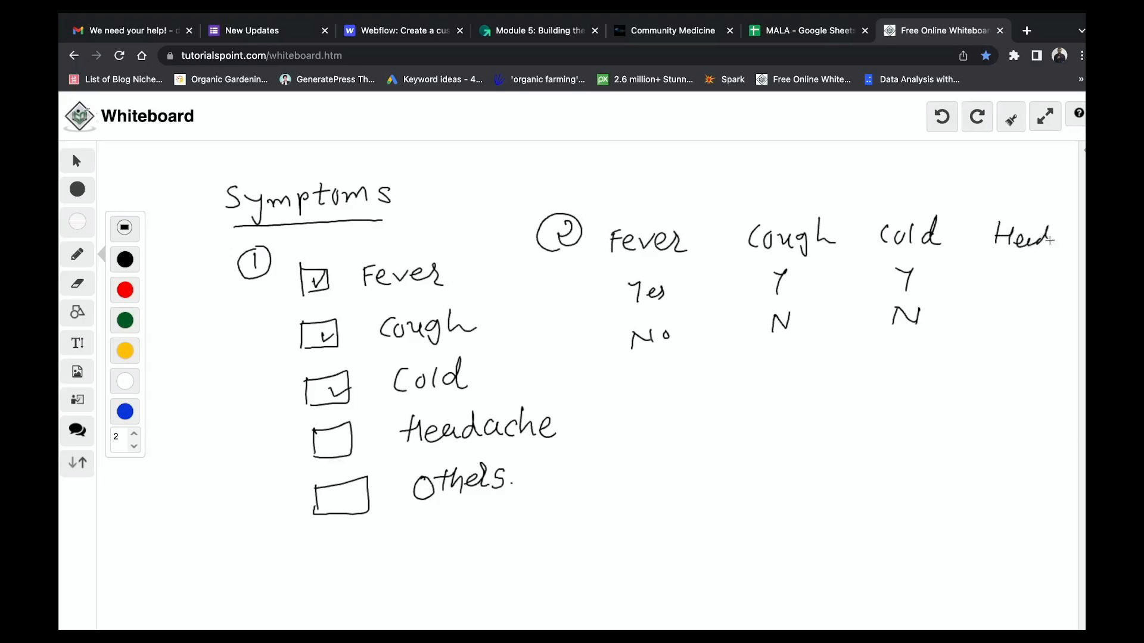
pyautogui.moveTo(1004, 270); pyautogui.dragTo(1009, 278)
pyautogui.moveTo(1016, 267); pyautogui.dragTo(1008, 321)
# - Circle the sample answers: Yes for Fever, N for Cough, and Y for both Cold and Head
pyautogui.moveTo(647, 276)
pyautogui.mouseDown()
pyautogui.moveTo(630, 301)
pyautogui.moveTo(654, 275)
pyautogui.mouseUp()
pyautogui.moveTo(770, 308)
pyautogui.mouseDown()
pyautogui.moveTo(773, 337)
pyautogui.moveTo(780, 308)
pyautogui.mouseUp()
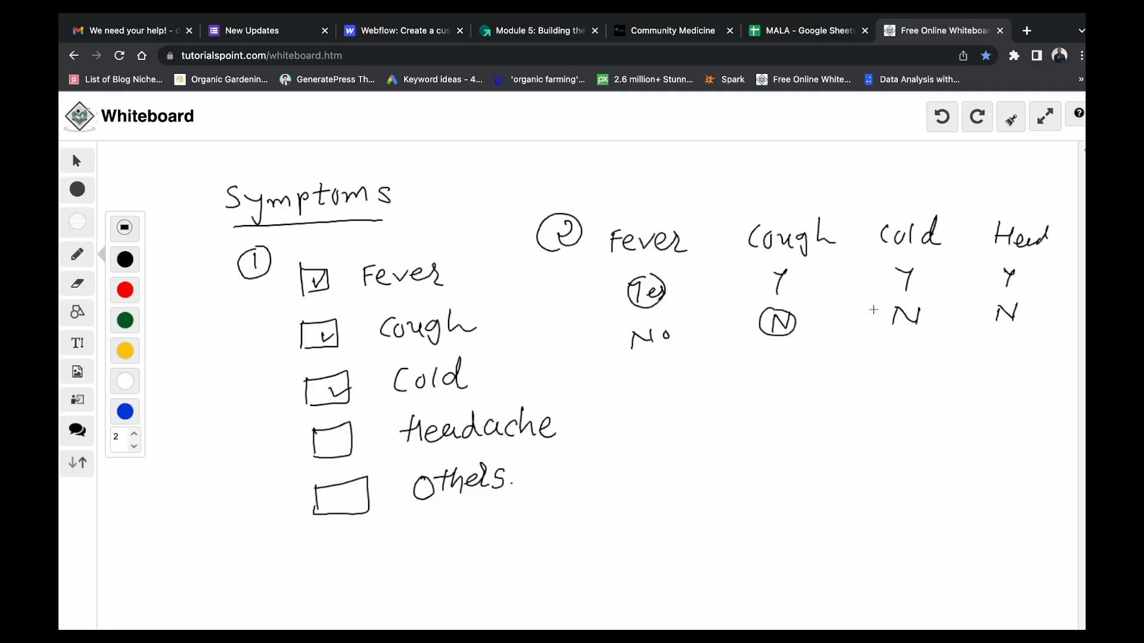
pyautogui.moveTo(905, 268); pyautogui.dragTo(909, 263)
pyautogui.moveTo(1010, 262)
pyautogui.mouseDown()
pyautogui.moveTo(989, 279)
pyautogui.moveTo(1003, 261)
pyautogui.mouseUp()
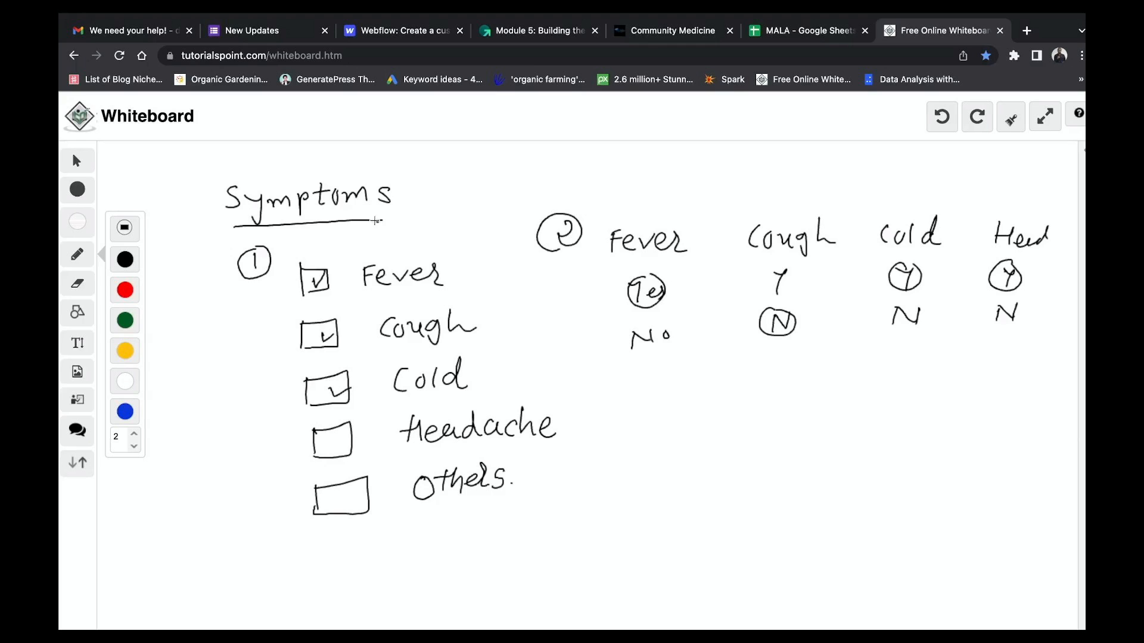
# - Extend the Symptoms underline, handwrite the title "Multiple response Data" above the second format, and switch to the MALA Google Sheets page
pyautogui.moveTo(375, 221); pyautogui.dragTo(396, 217)
pyautogui.moveTo(511, 190)
pyautogui.mouseDown()
pyautogui.moveTo(511, 166)
pyautogui.moveTo(535, 184)
pyautogui.moveTo(581, 188)
pyautogui.moveTo(625, 166)
pyautogui.moveTo(641, 179)
pyautogui.moveTo(785, 187)
pyautogui.moveTo(871, 173)
pyautogui.moveTo(947, 195)
pyautogui.mouseUp()
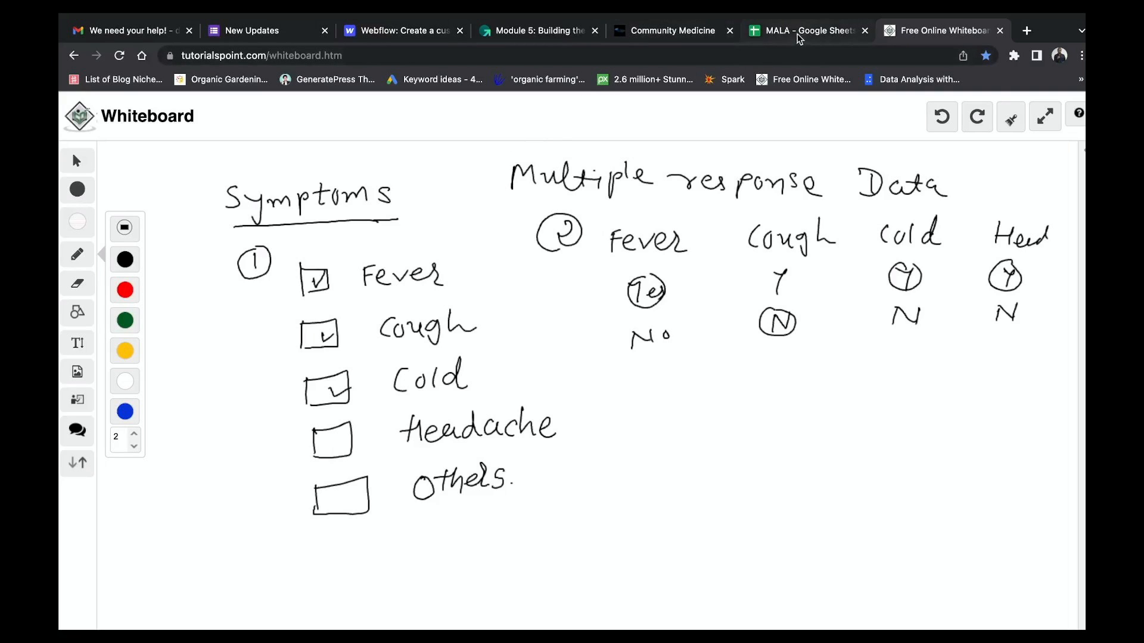
pyautogui.click(795, 38)
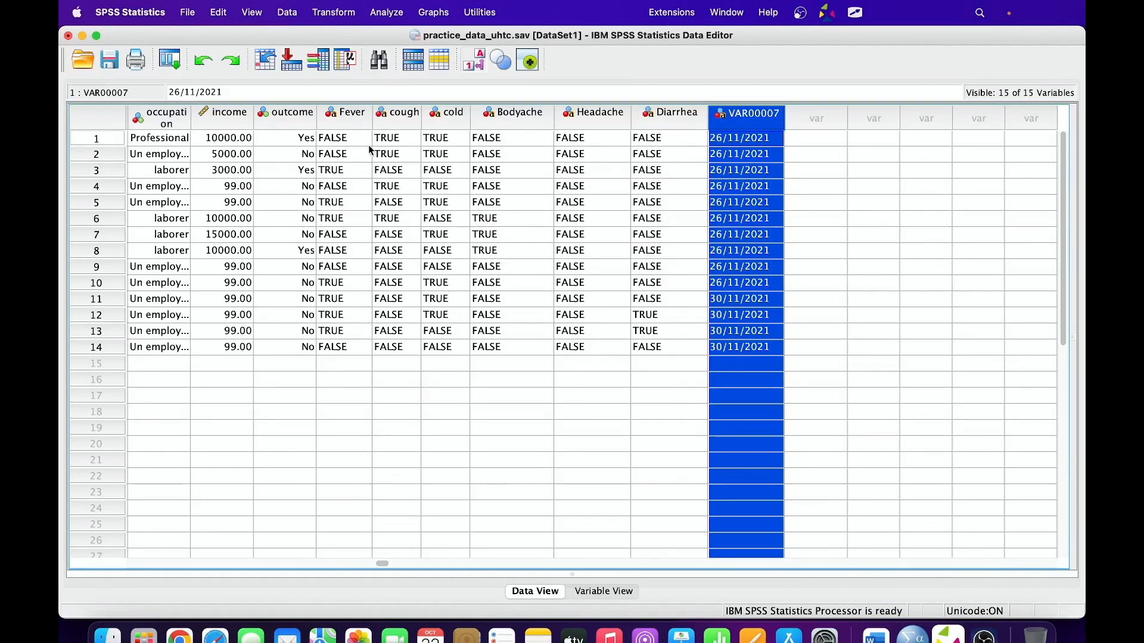
# - Go through the symptom variables Fever, cough, cold, Bodyache, Headache and Diarrhea one by one in the SPSS data
pyautogui.click(345, 113)
pyautogui.click(404, 114)
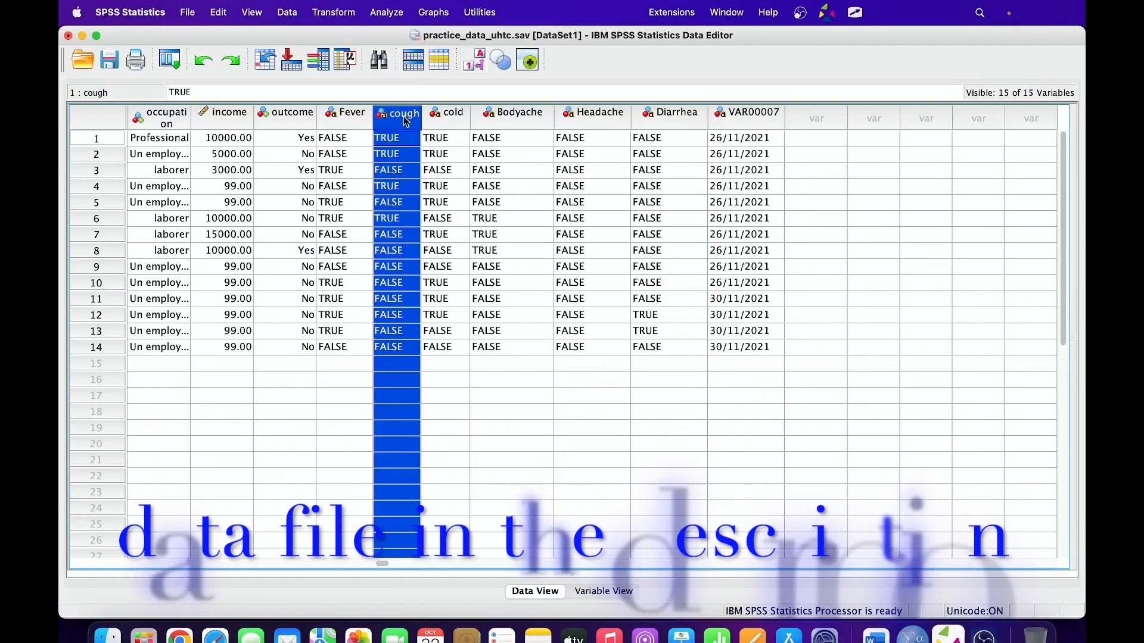
pyautogui.click(448, 116)
pyautogui.click(516, 115)
pyautogui.click(601, 116)
pyautogui.click(653, 118)
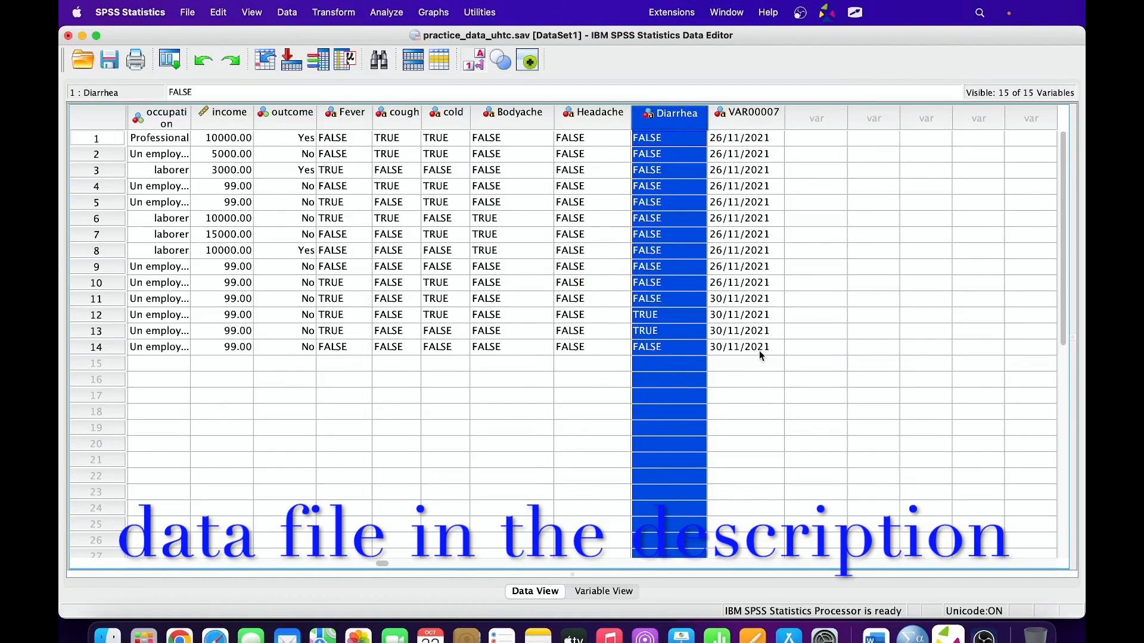
# - Rename the variable VAR00007 as date_of_visit
pyautogui.click(740, 116)
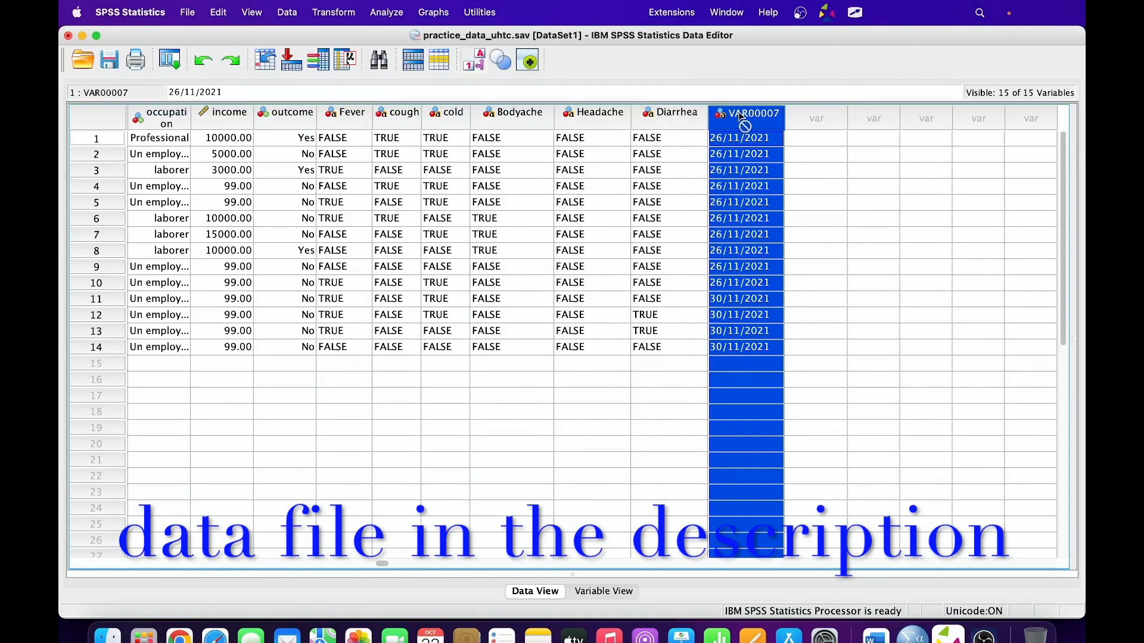
pyautogui.doubleClick(740, 115)
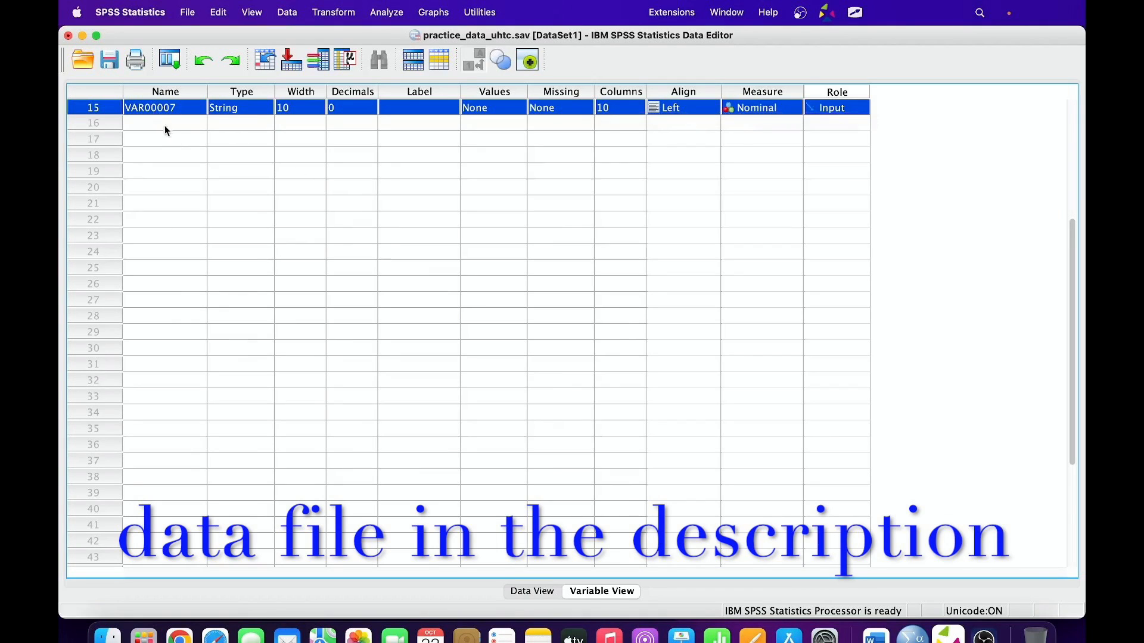
pyautogui.scroll(2, 197, 191)
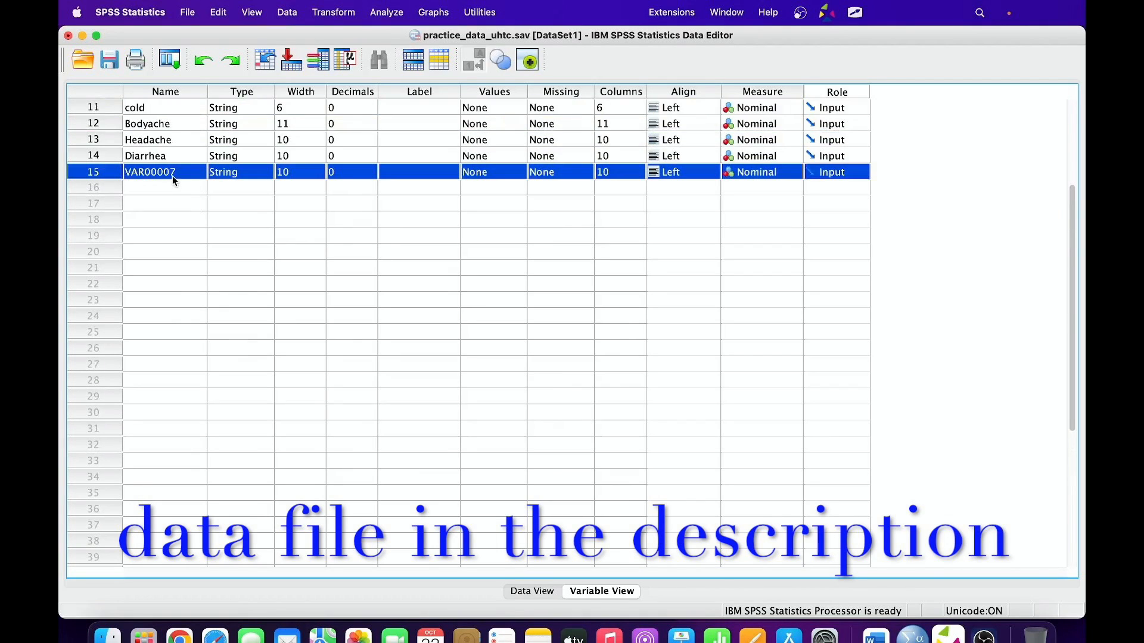
pyautogui.click(174, 173)
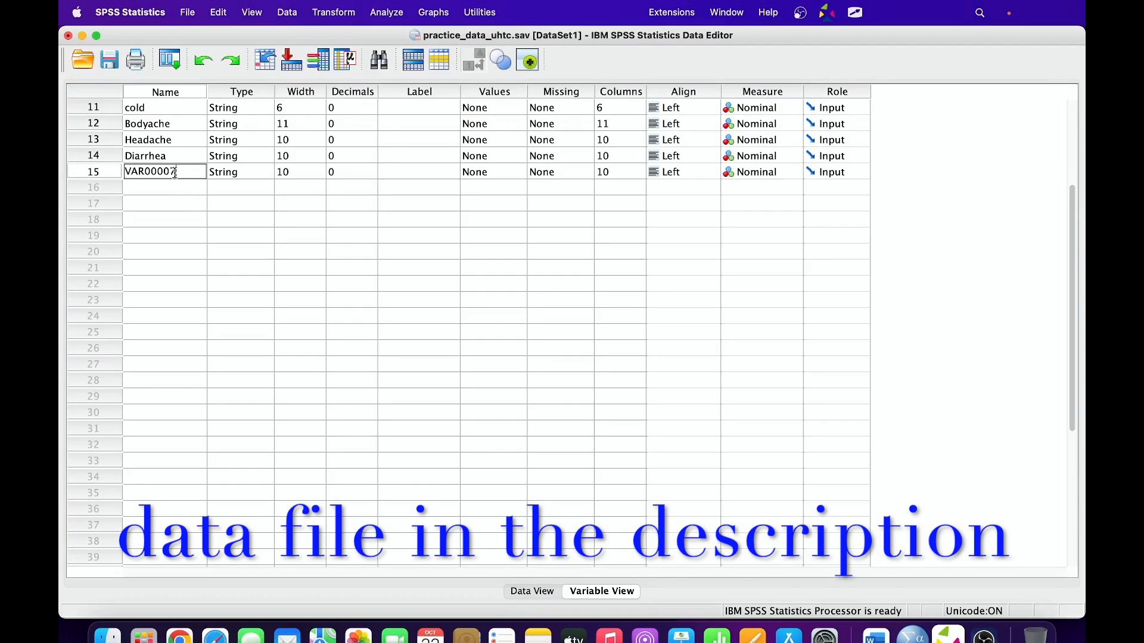
pyautogui.press('BackSpace')
pyautogui.press('BackSpace')
pyautogui.press('BackSpace')
pyautogui.press('BackSpace')
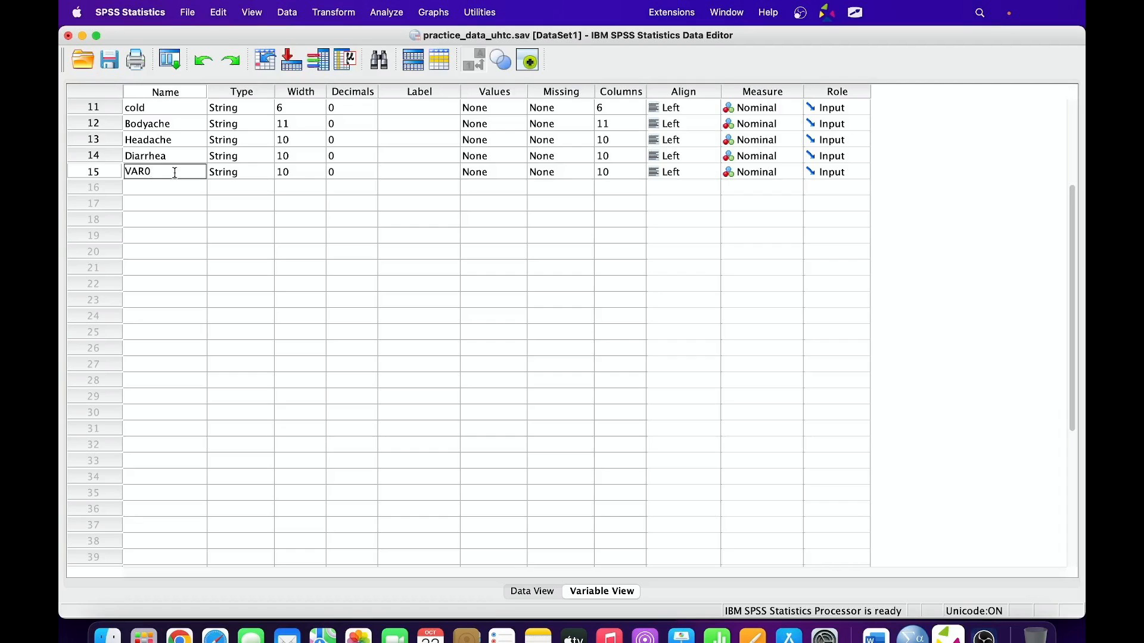
pyautogui.press('BackSpace')
pyautogui.press('BackSpace')
pyautogui.press('BackSpace')
pyautogui.write('date_o')
pyautogui.press('Tab')
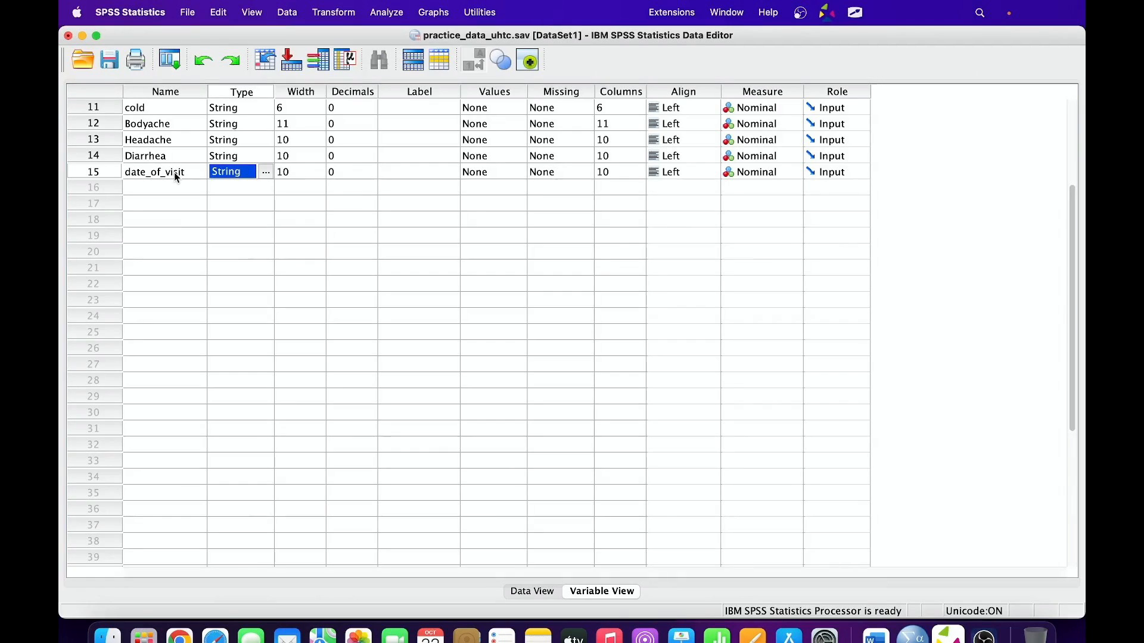
# - Set the type of date_of_visit to Date with the dd-mmm-yyyy format
pyautogui.click(265, 172)
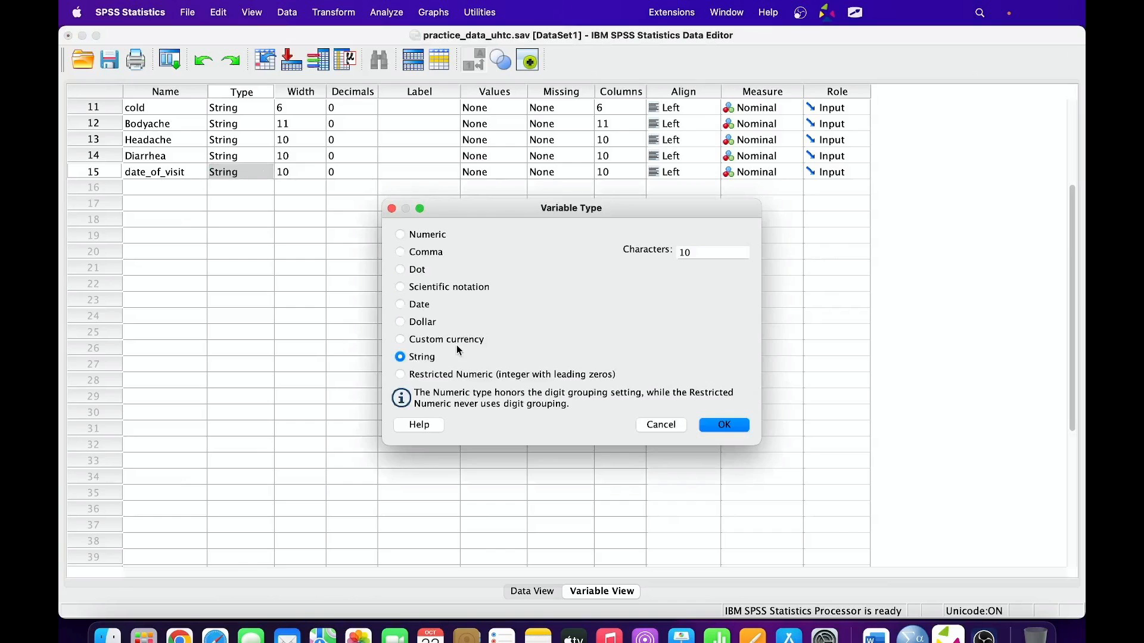
pyautogui.click(419, 308)
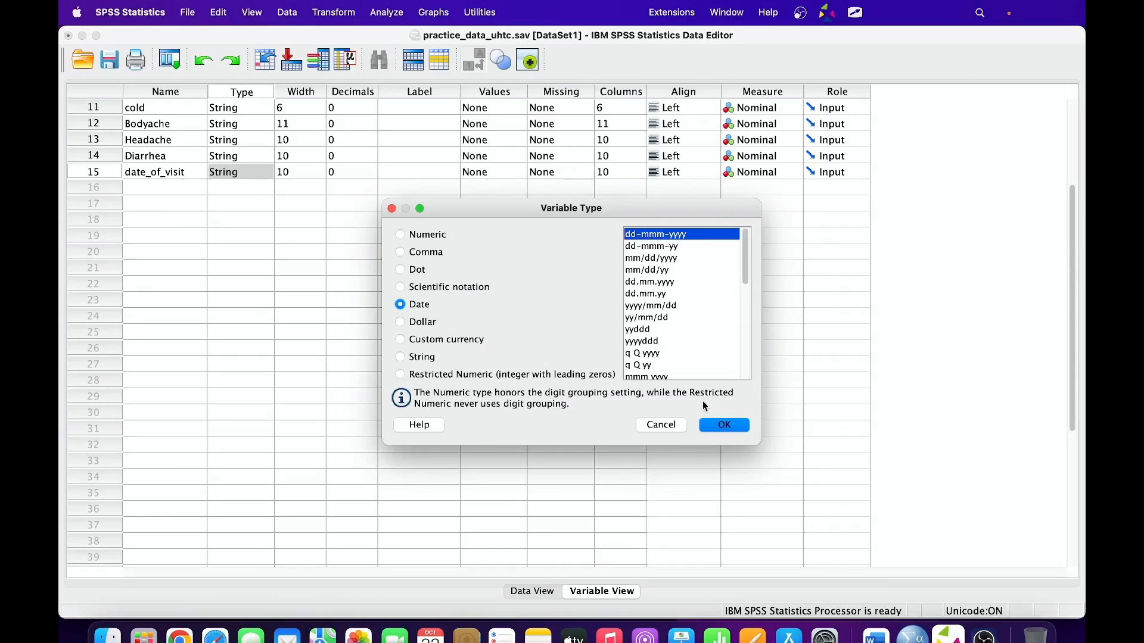
pyautogui.click(722, 425)
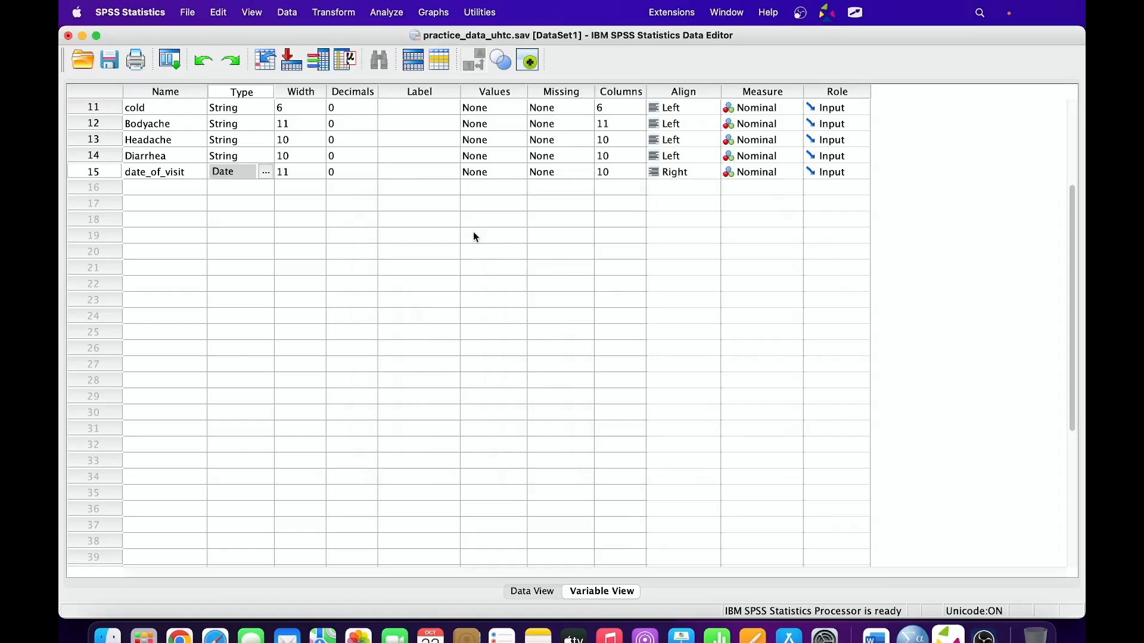
# - Go through the remaining attributes of date_of_visit up to its role and check its dates in the data
pyautogui.press('Tab')
pyautogui.press('Tab')
pyautogui.press('Tab')
pyautogui.press('Tab')
pyautogui.press('Tab')
pyautogui.press('Tab')
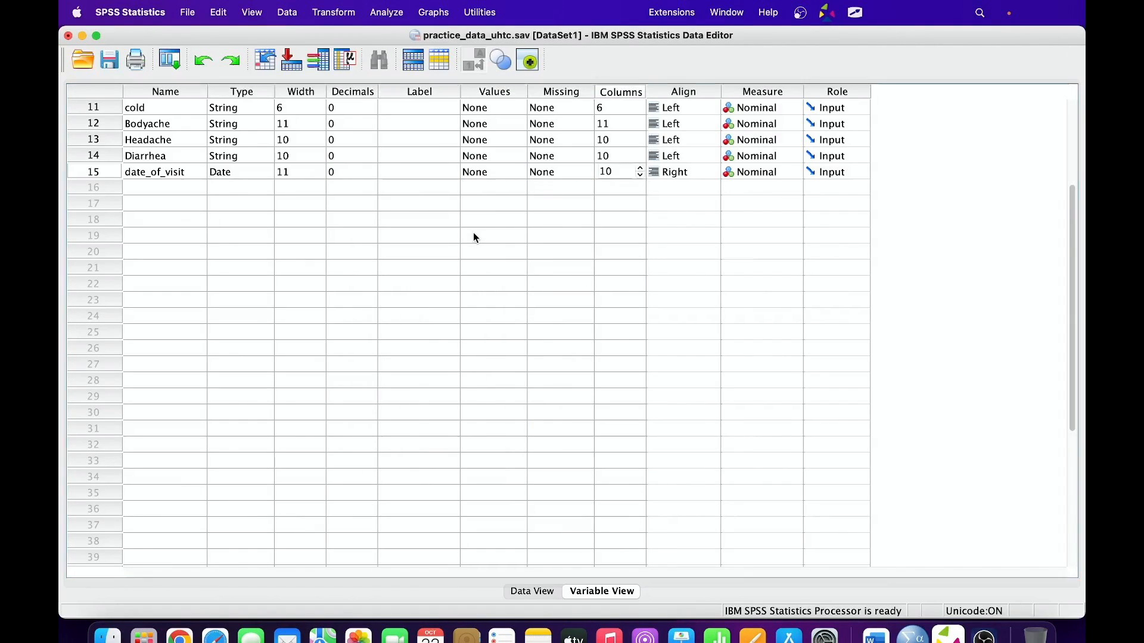
pyautogui.press('Tab')
pyautogui.press('Tab')
pyautogui.press('Tab')
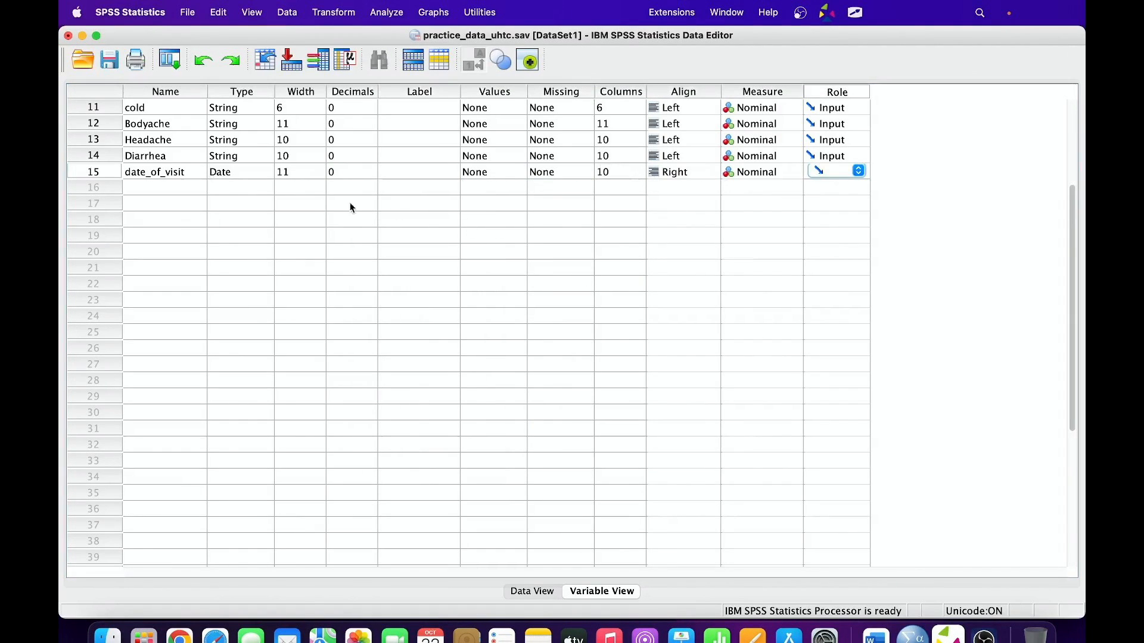
pyautogui.click(171, 171)
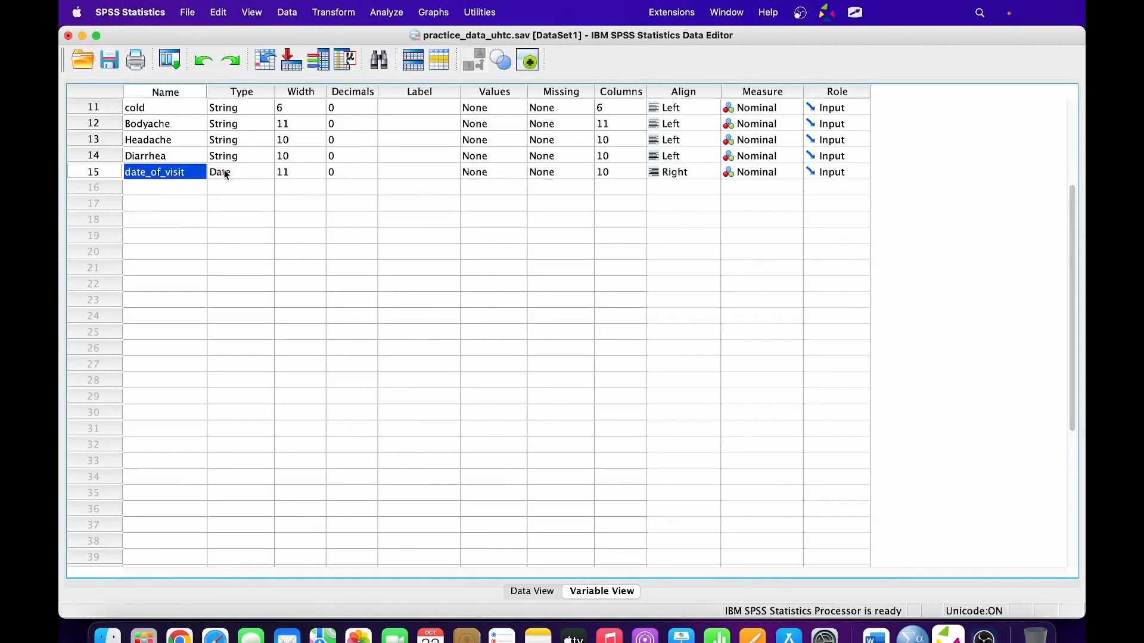
pyautogui.click(226, 174)
pyautogui.doubleClick(109, 171)
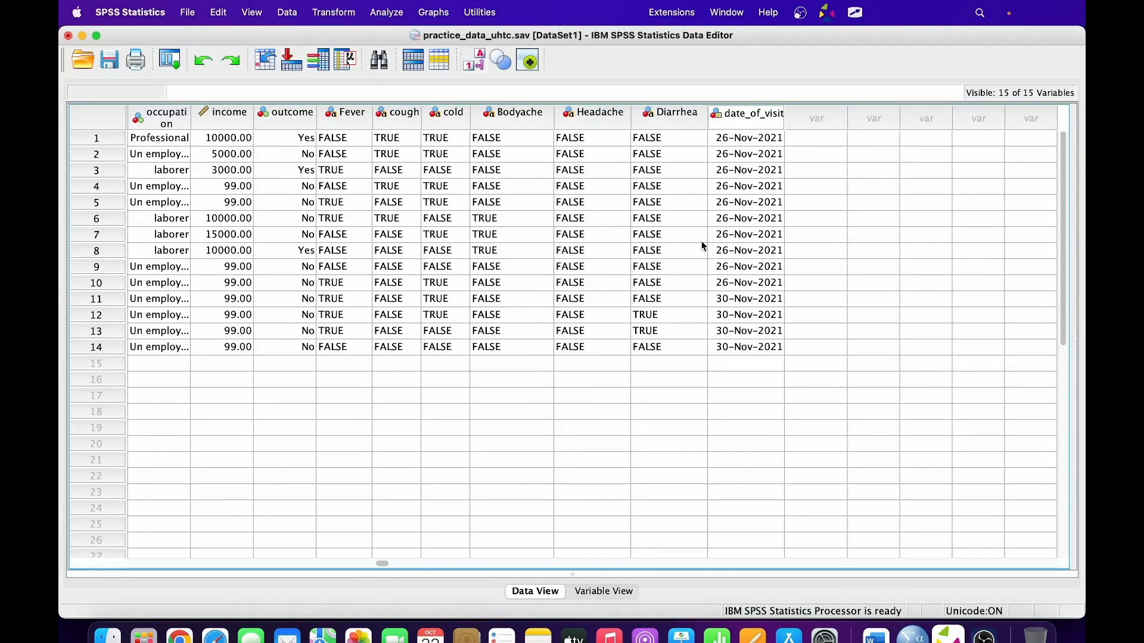
pyautogui.click(757, 116)
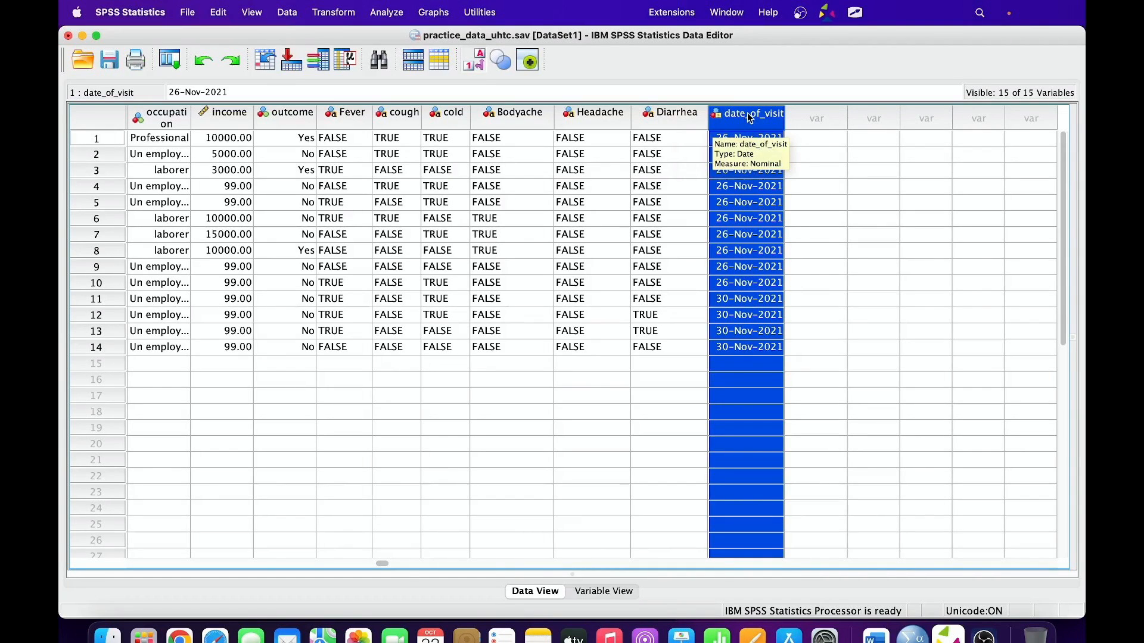
# - Set the measurement level of the date_of_visit variable to Scale
pyautogui.doubleClick(747, 114)
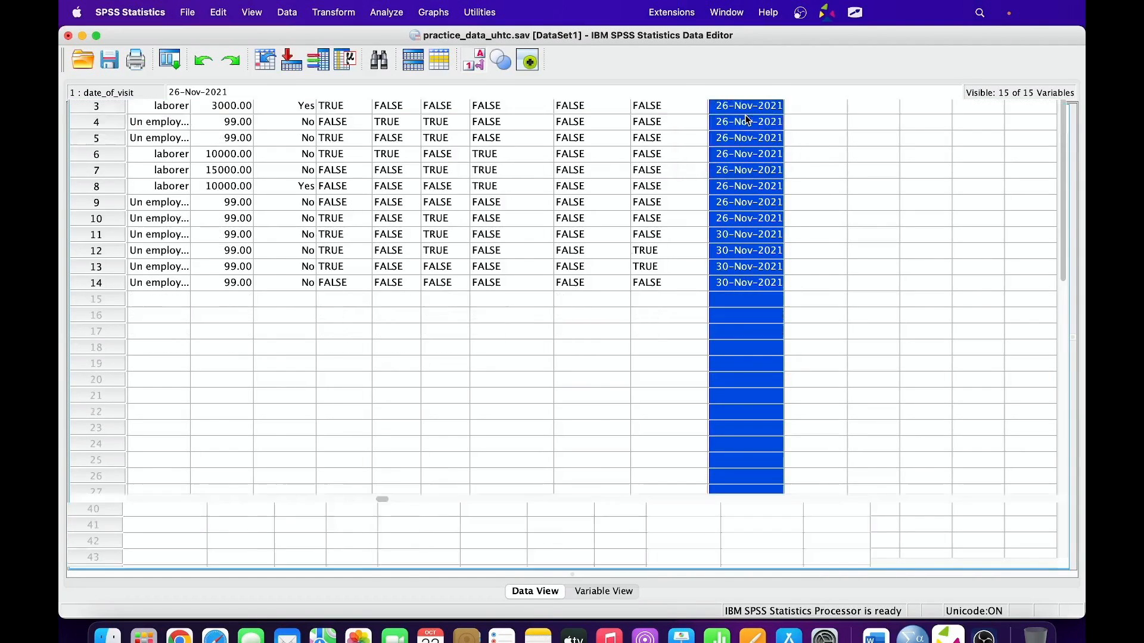
pyautogui.click(766, 110)
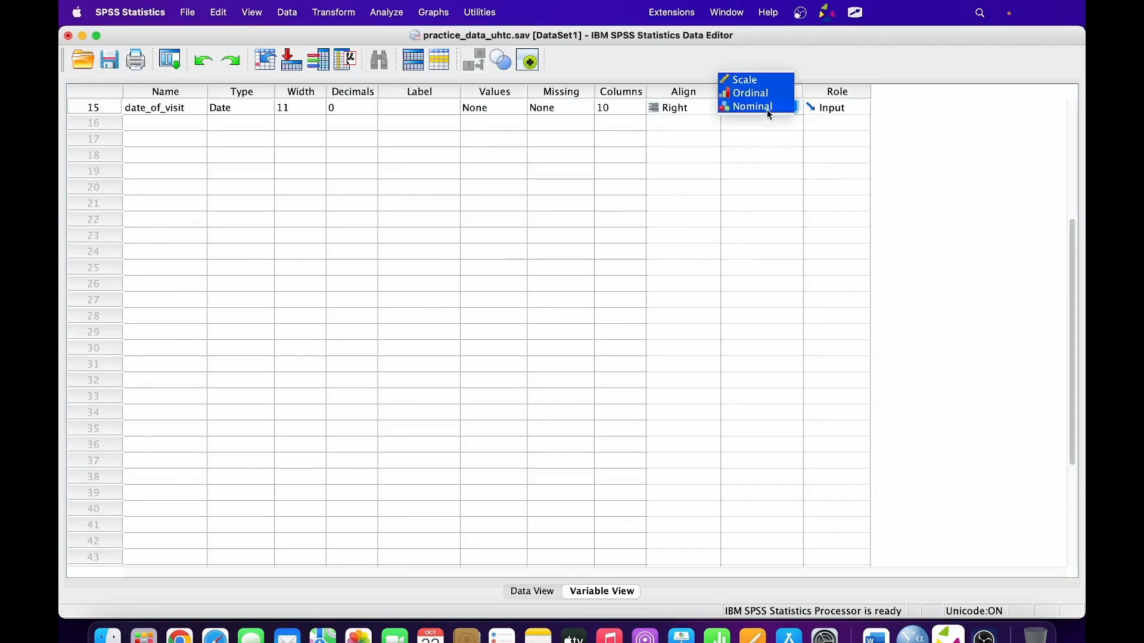
pyautogui.click(759, 80)
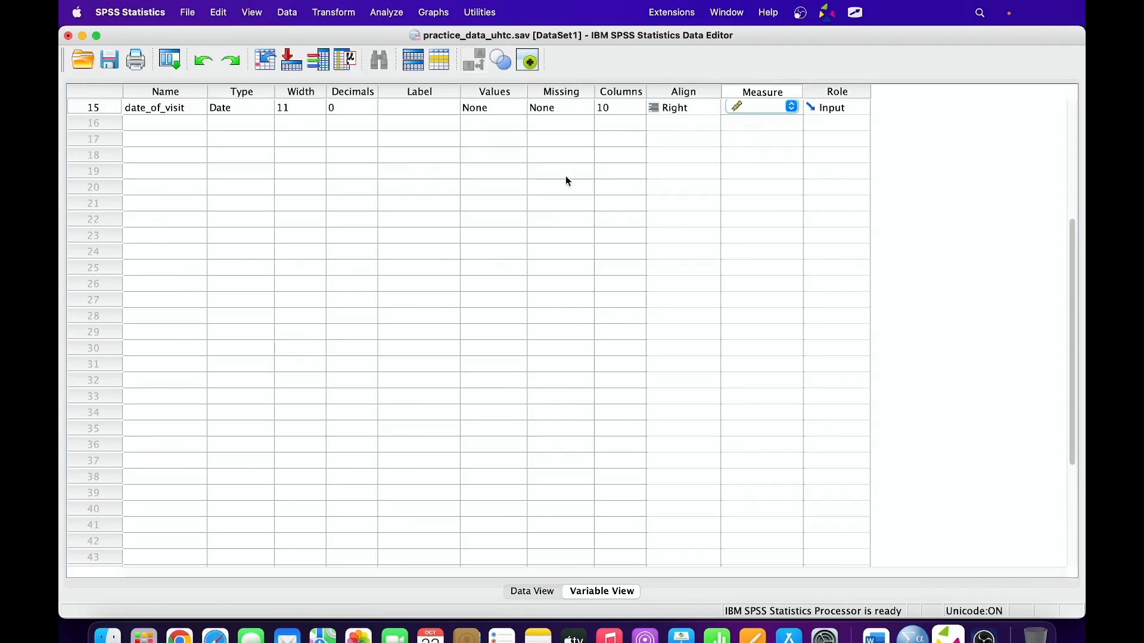
pyautogui.click(111, 108)
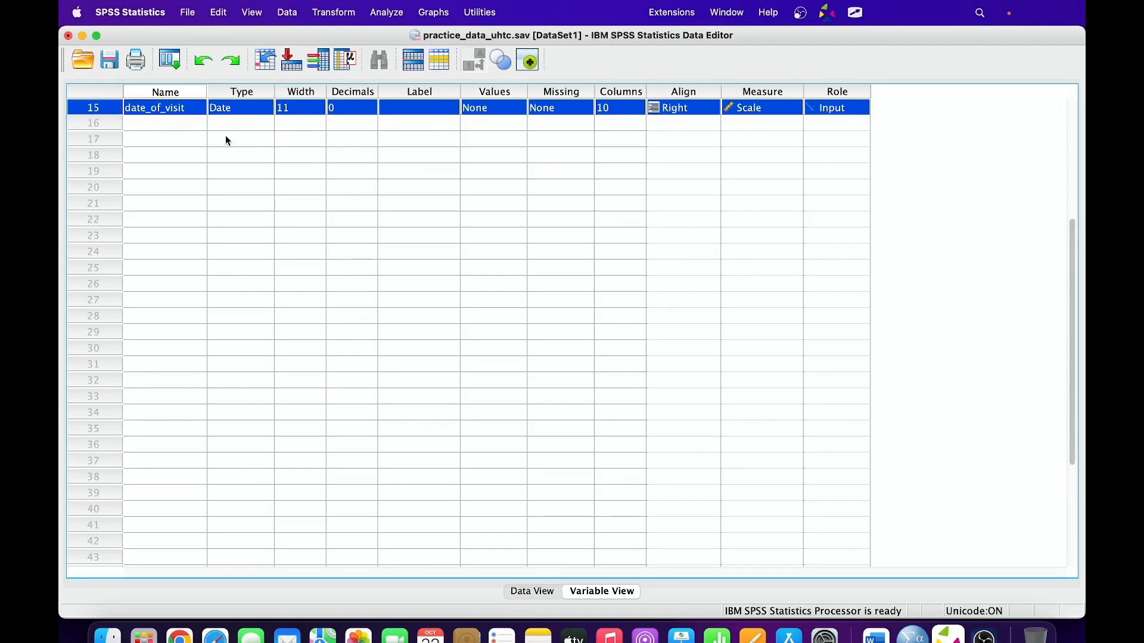
pyautogui.scroll(5, 648, 213)
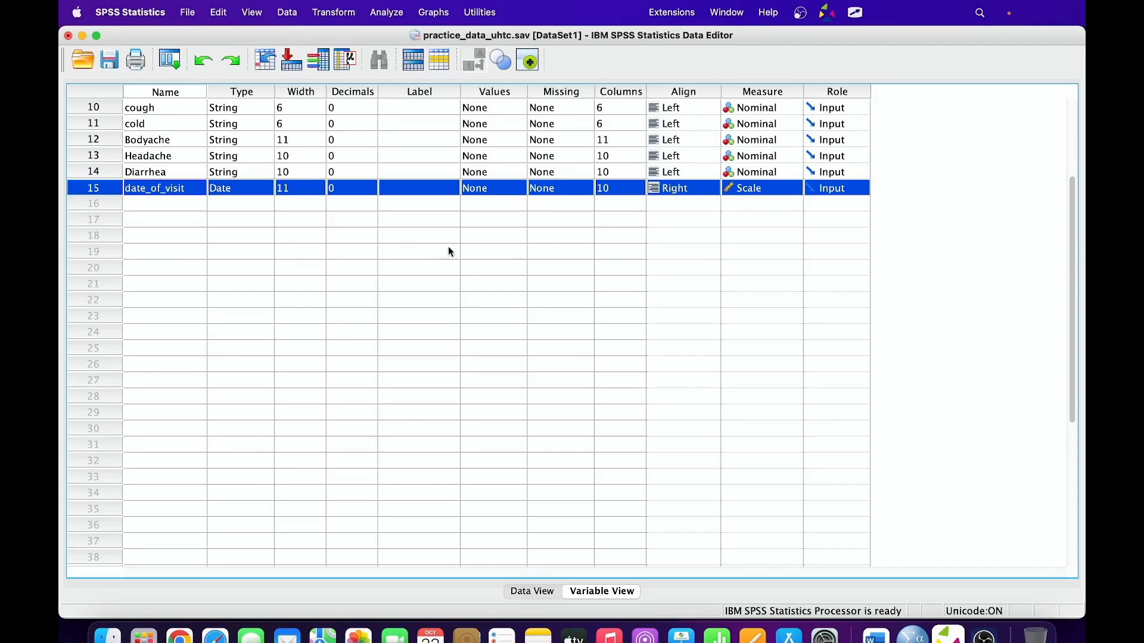
pyautogui.click(287, 12)
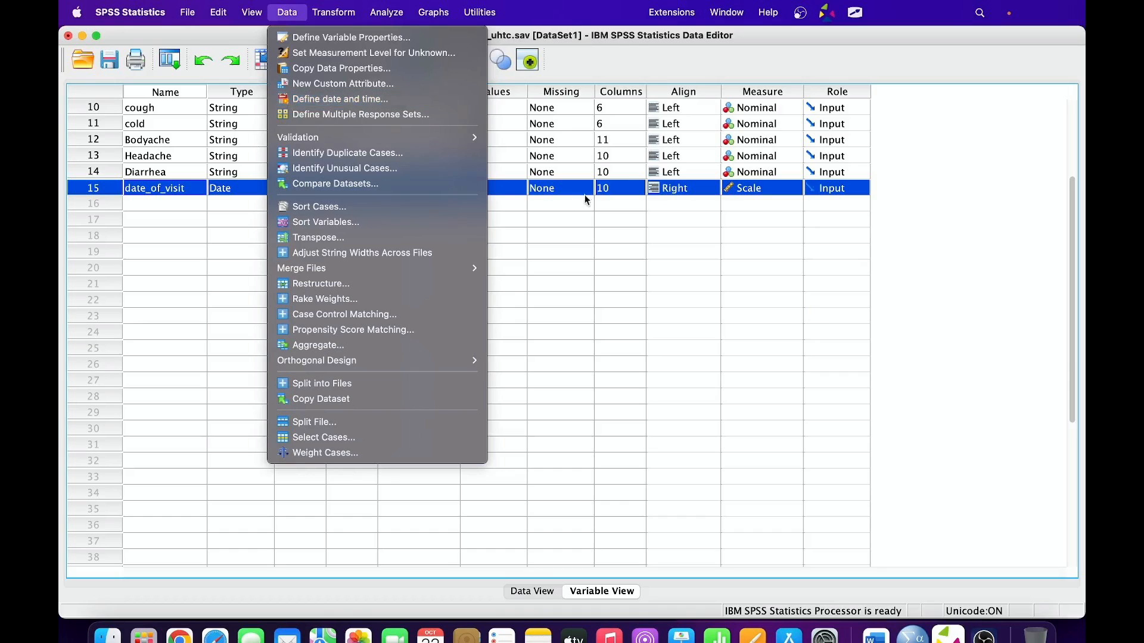
pyautogui.click(144, 195)
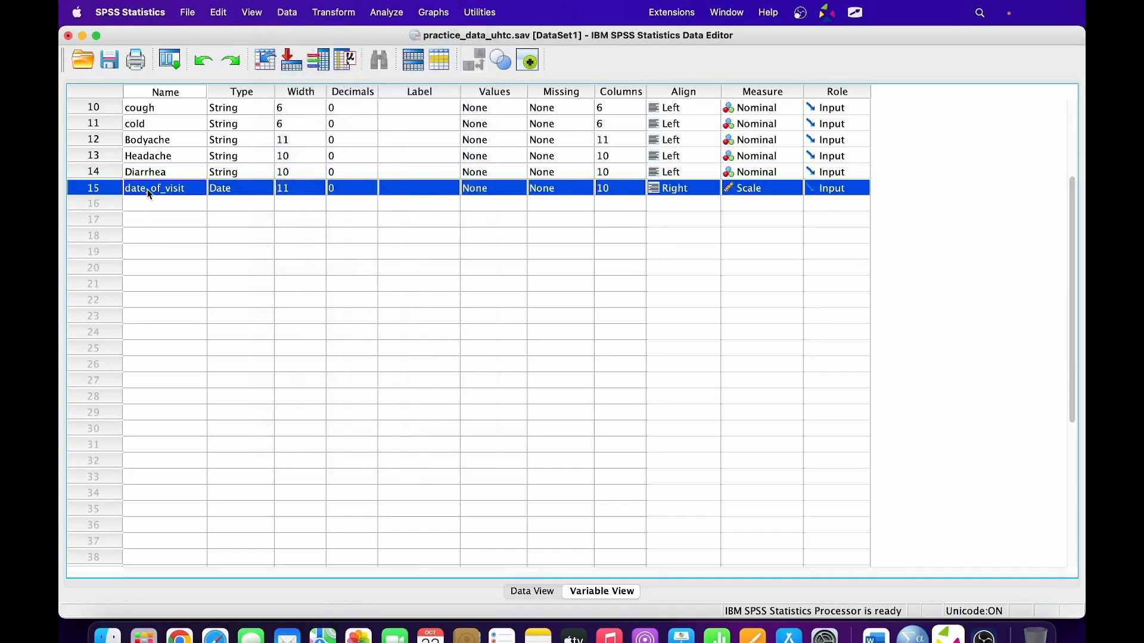
pyautogui.click(148, 188)
pyautogui.click(286, 13)
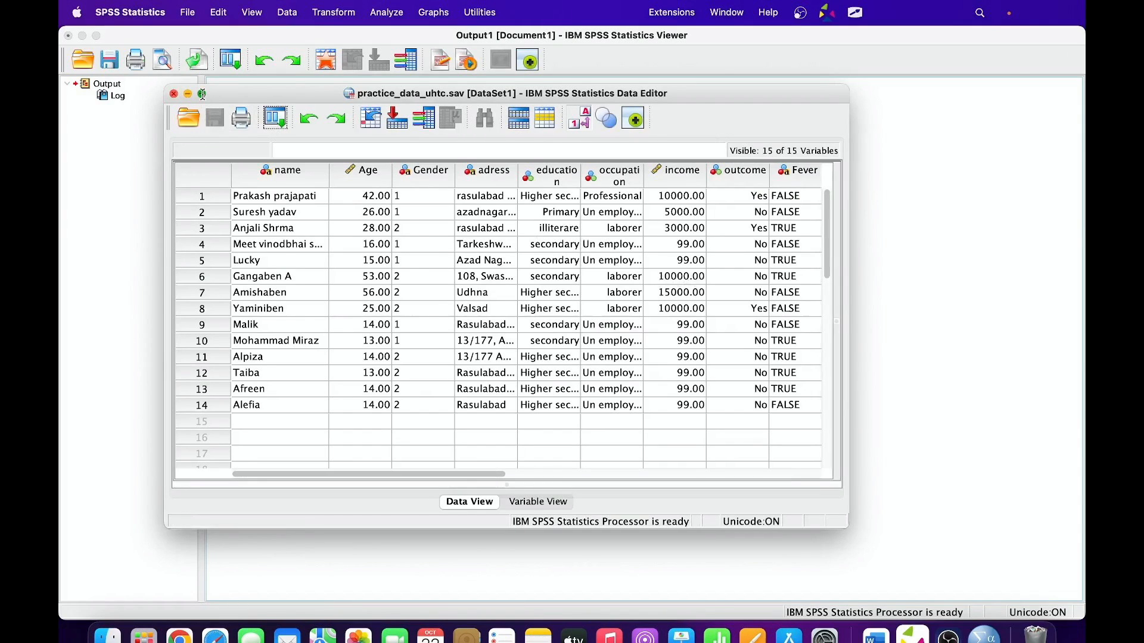
# - Maximize the data editor window, inspect the definition of the Fever variable, and return to its data column
pyautogui.click(202, 94)
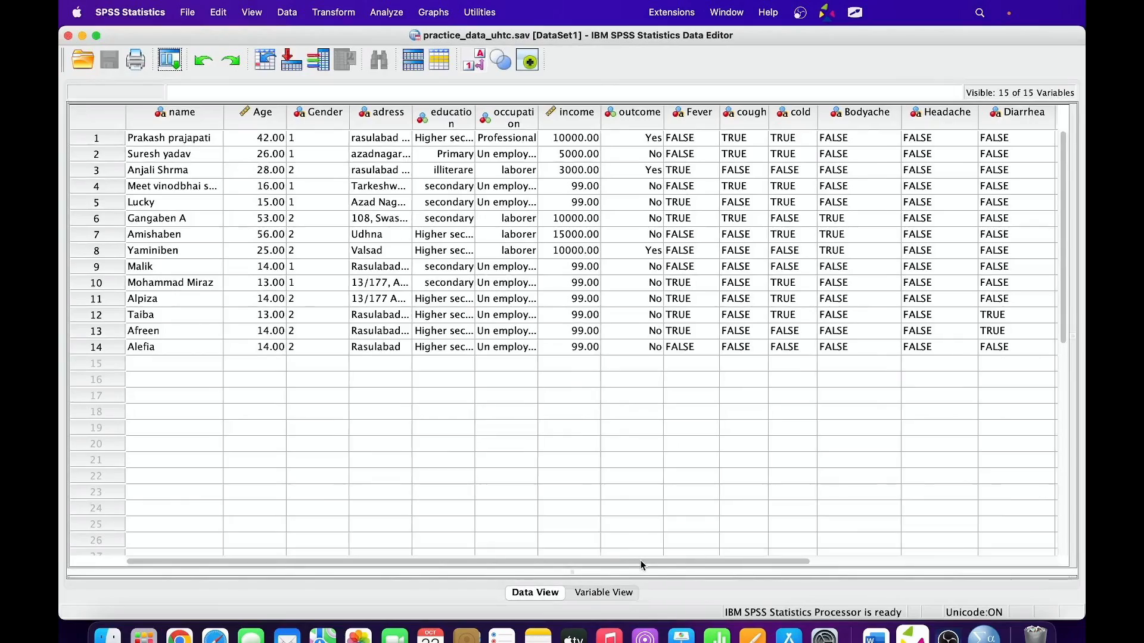
pyautogui.hscroll(3, 640, 565)
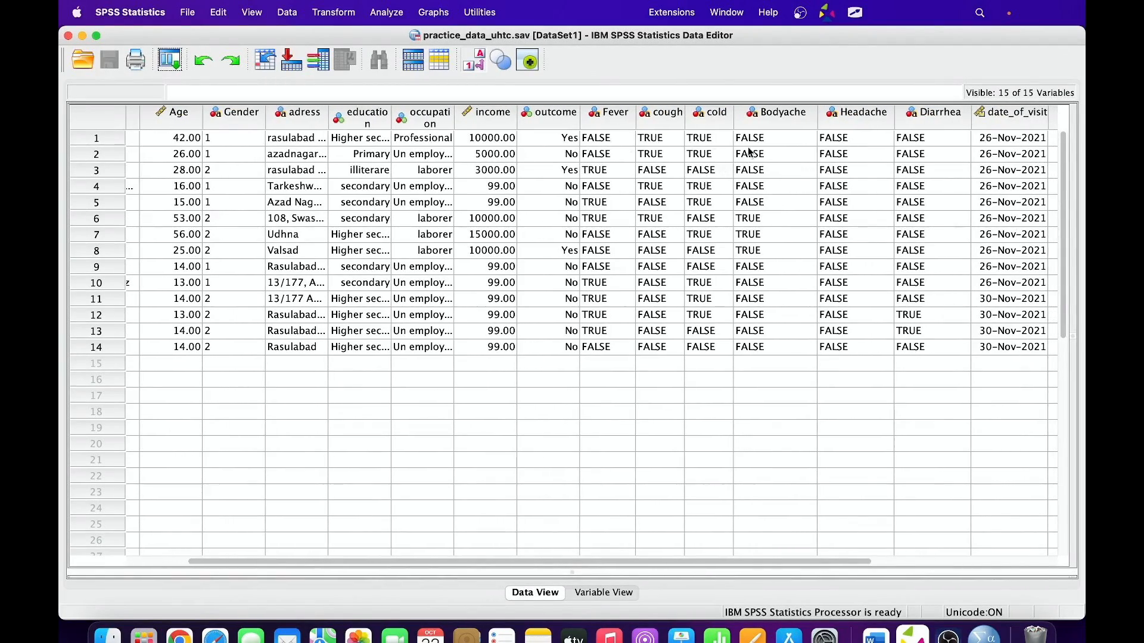
pyautogui.moveTo(618, 122)
pyautogui.doubleClick(611, 117)
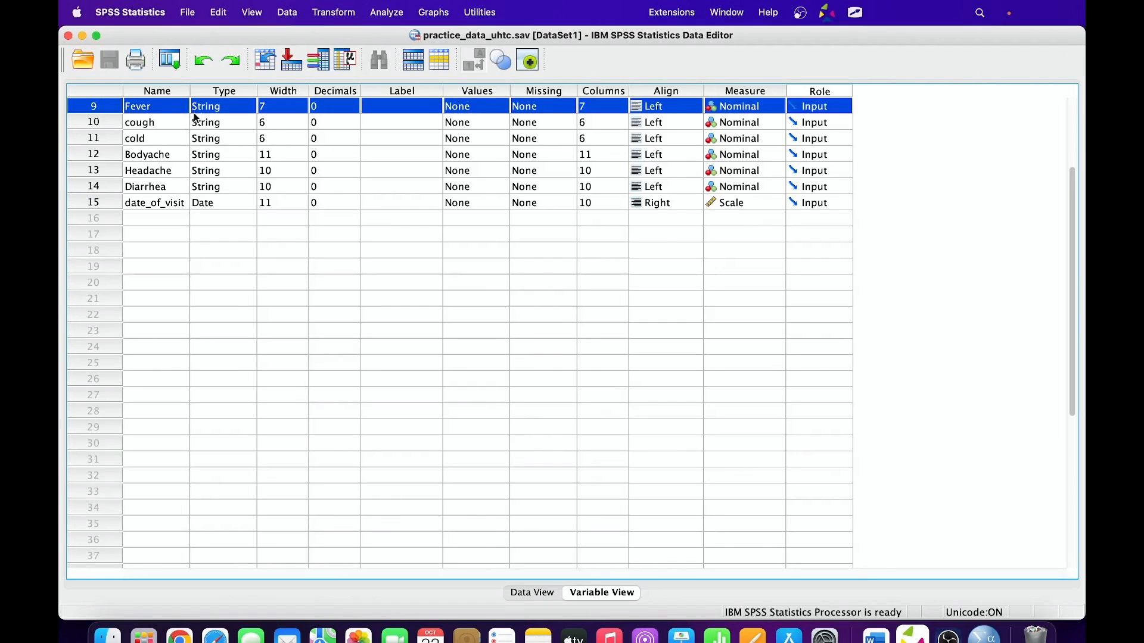
pyautogui.doubleClick(94, 106)
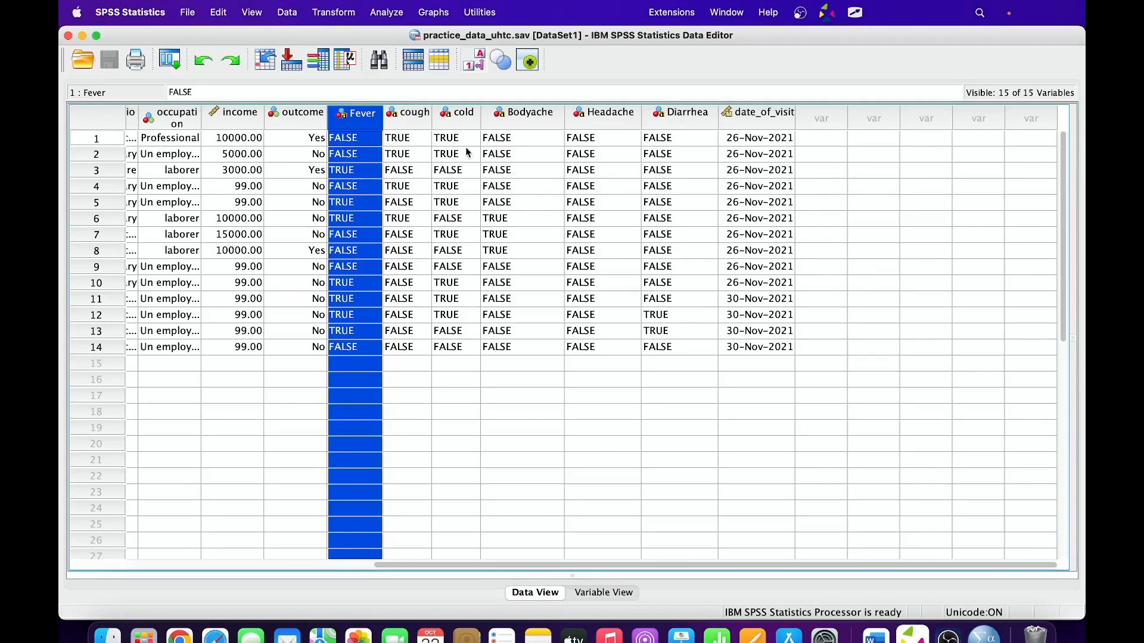
# - With the columns Fever to Diarrhea selected, replace all TRUE values with 1
pyautogui.moveTo(364, 128); pyautogui.dragTo(651, 138)
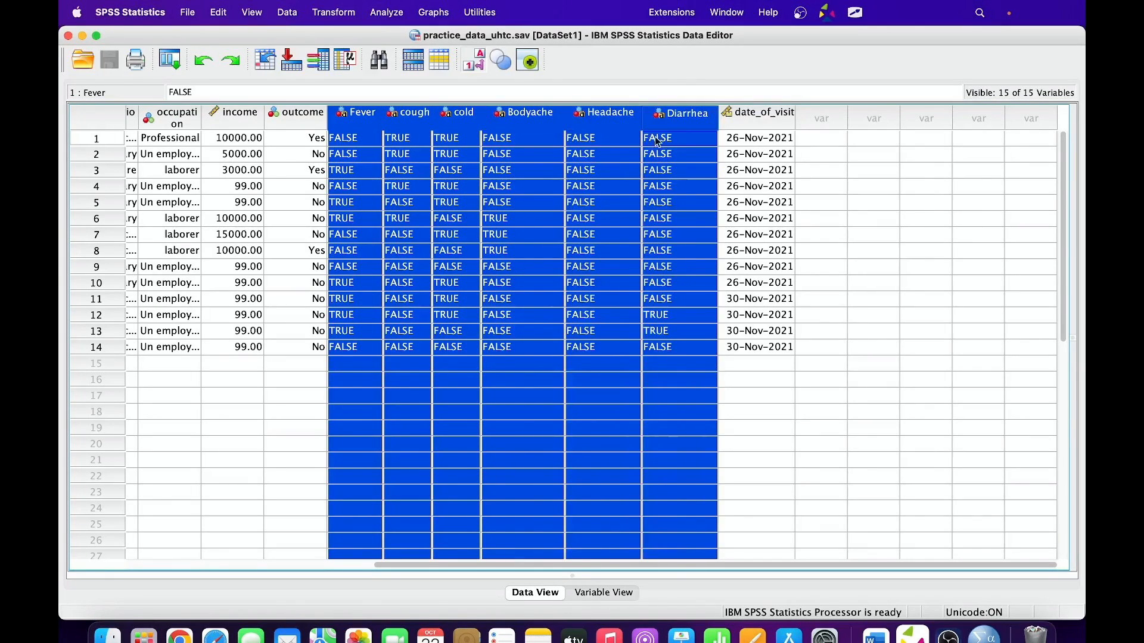
pyautogui.click(379, 60)
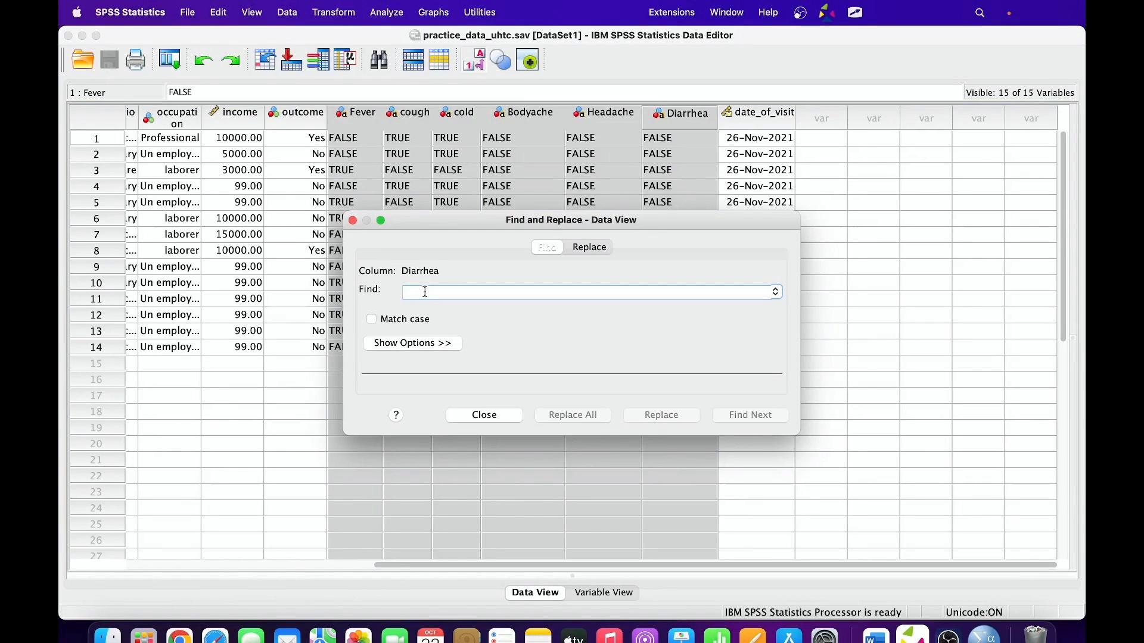
pyautogui.write('True')
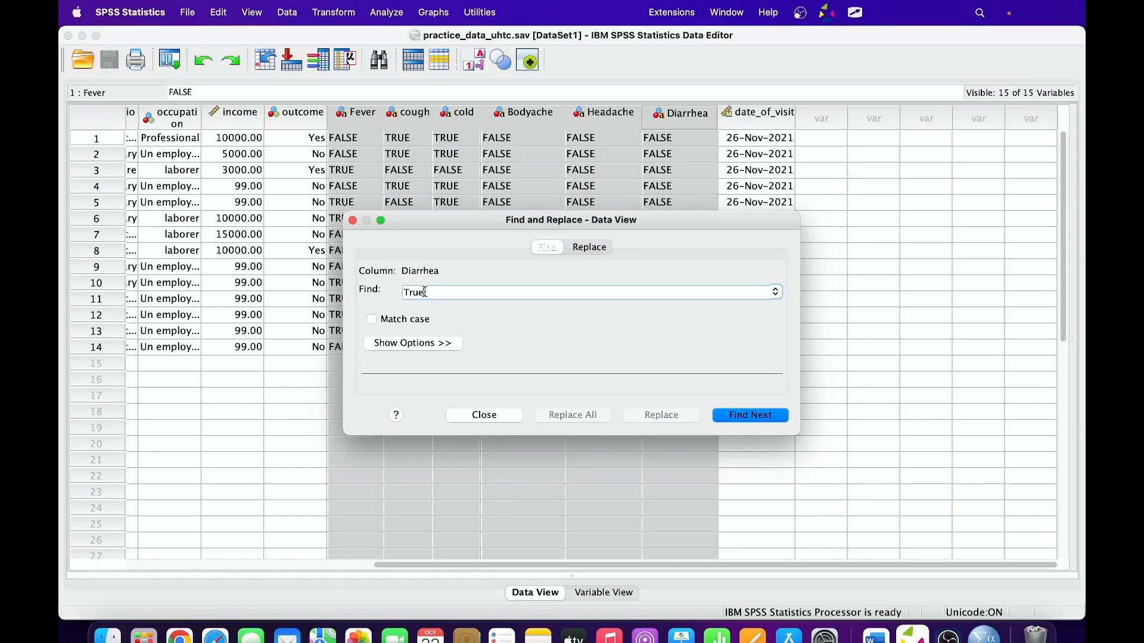
pyautogui.click(589, 248)
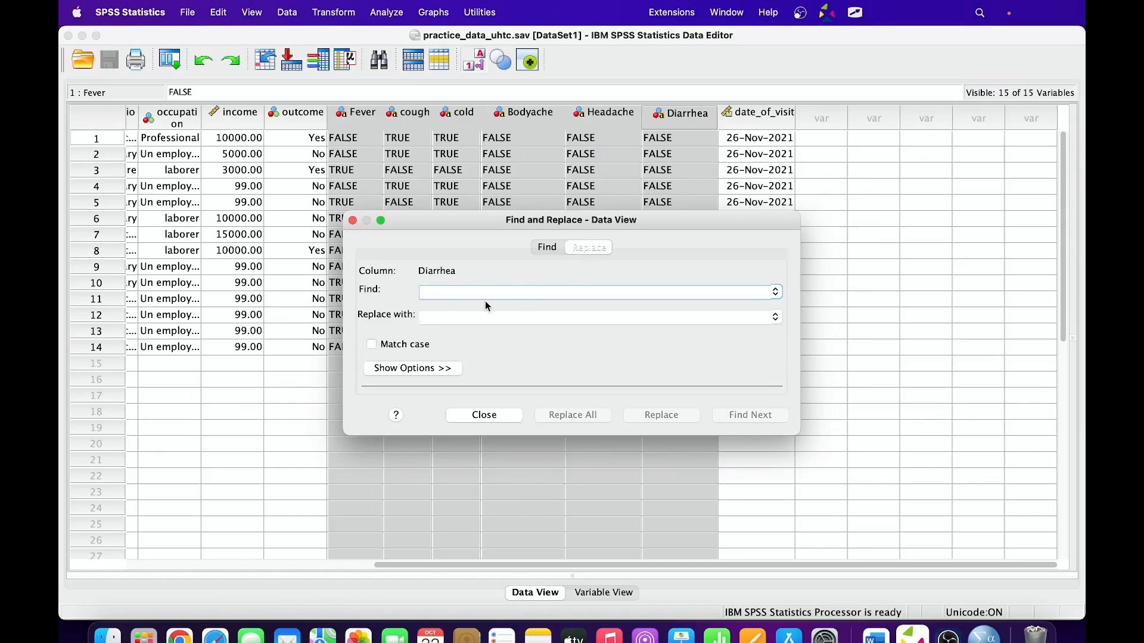
pyautogui.write('1')
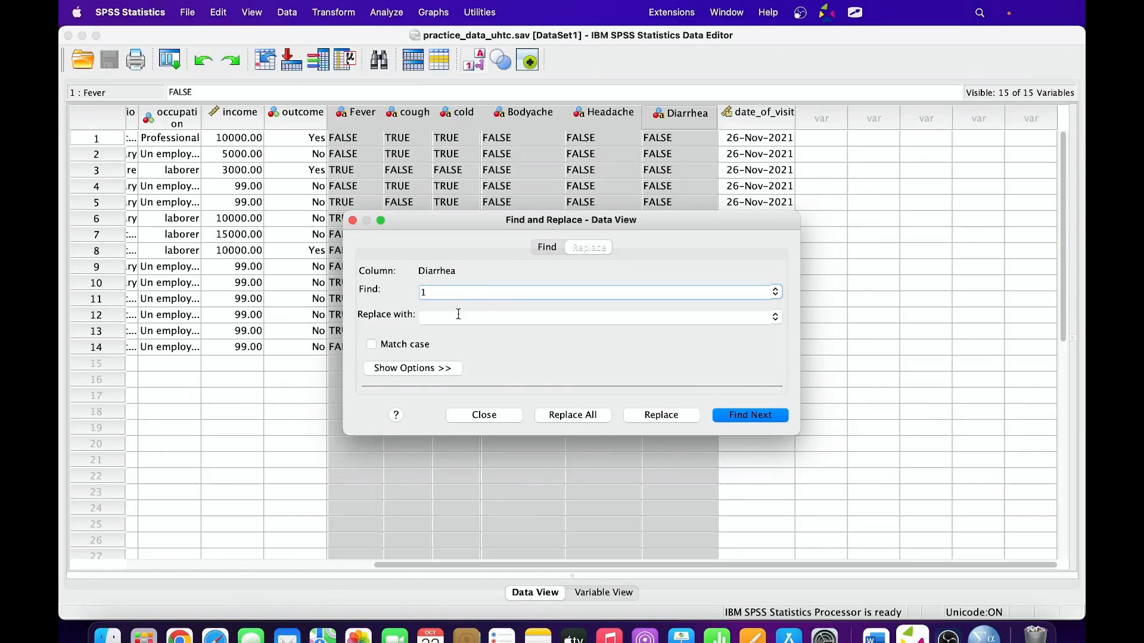
pyautogui.moveTo(437, 293); pyautogui.dragTo(419, 292)
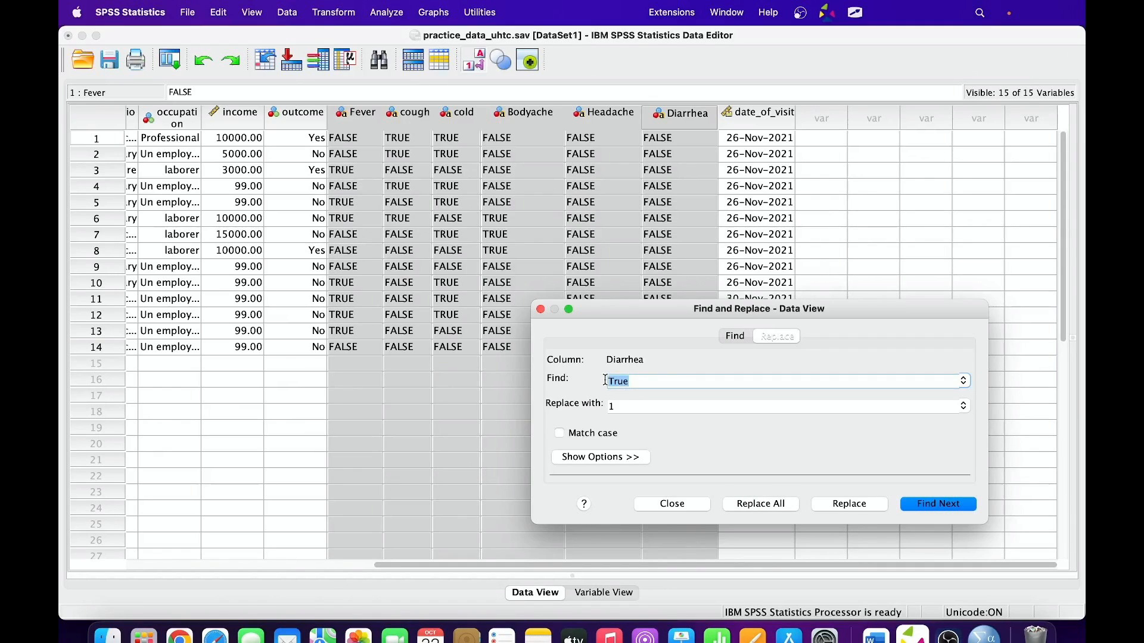
pyautogui.write('TRUE')
pyautogui.click(776, 505)
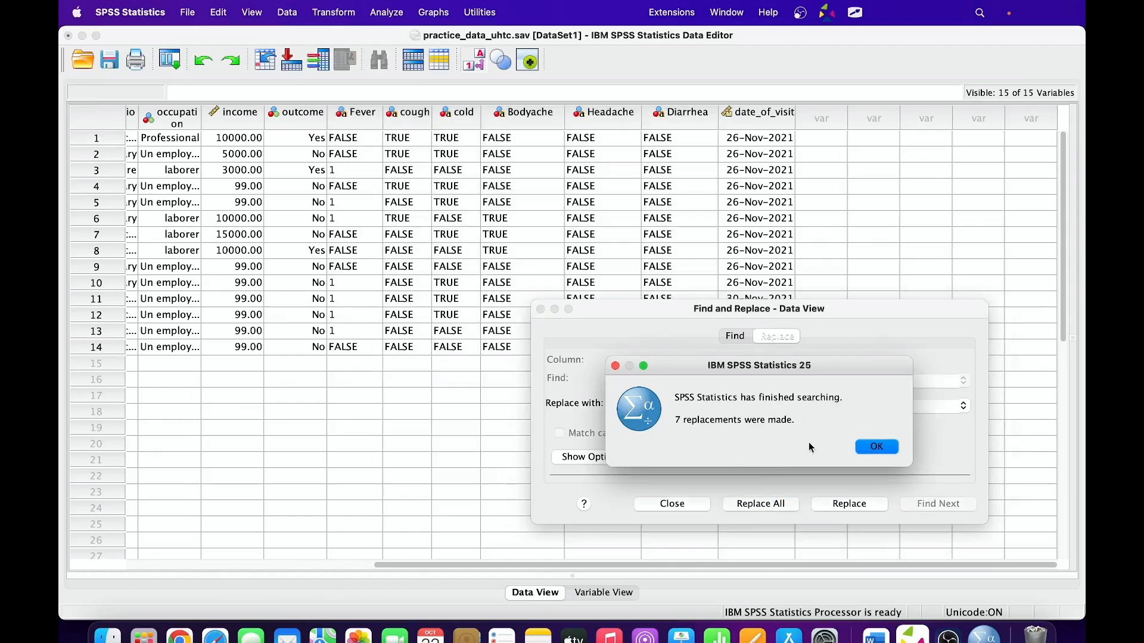
pyautogui.click(874, 448)
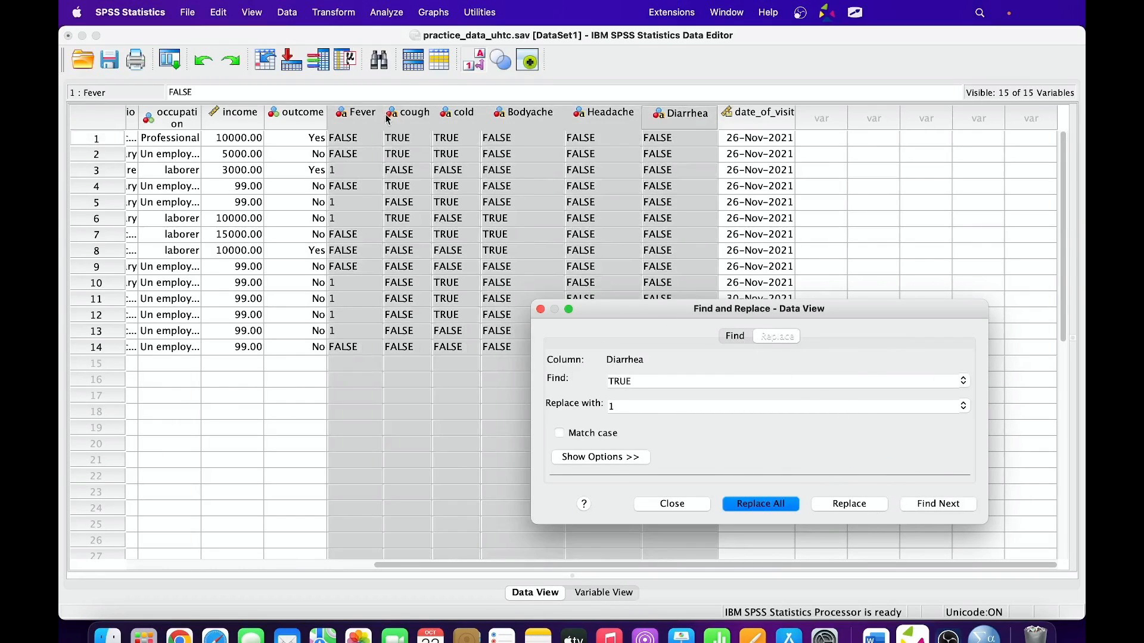
# - Replace all TRUE values with 1 in the cough, cold, Bodyache, Headache and Diarrhea columns, one column at a time
pyautogui.click(408, 115)
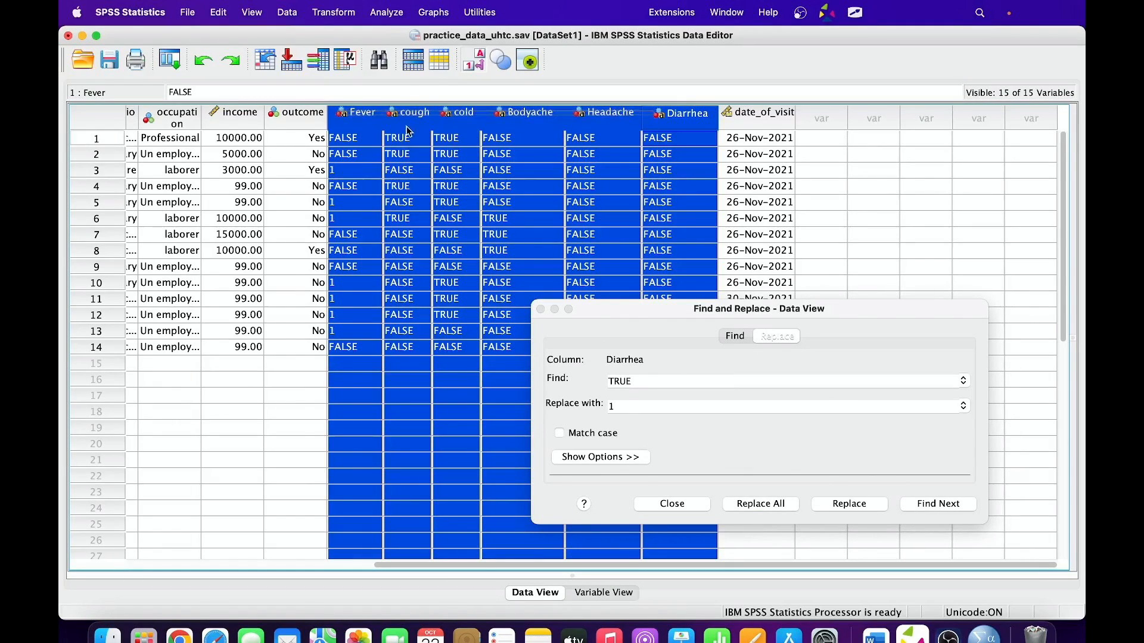
pyautogui.click(405, 136)
pyautogui.click(410, 119)
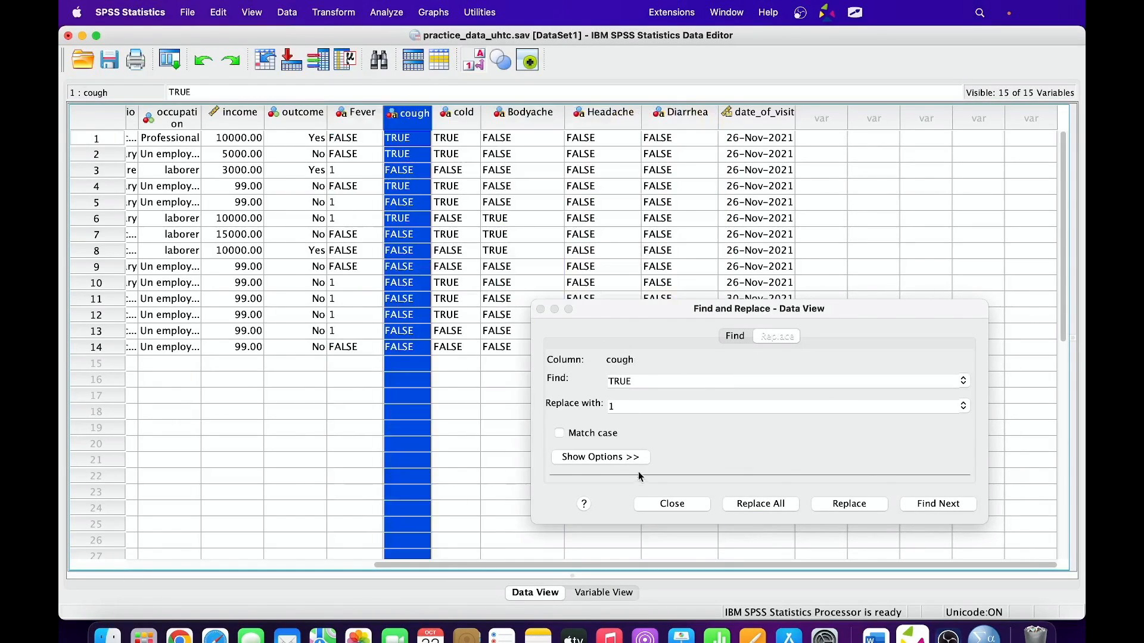
pyautogui.click(751, 504)
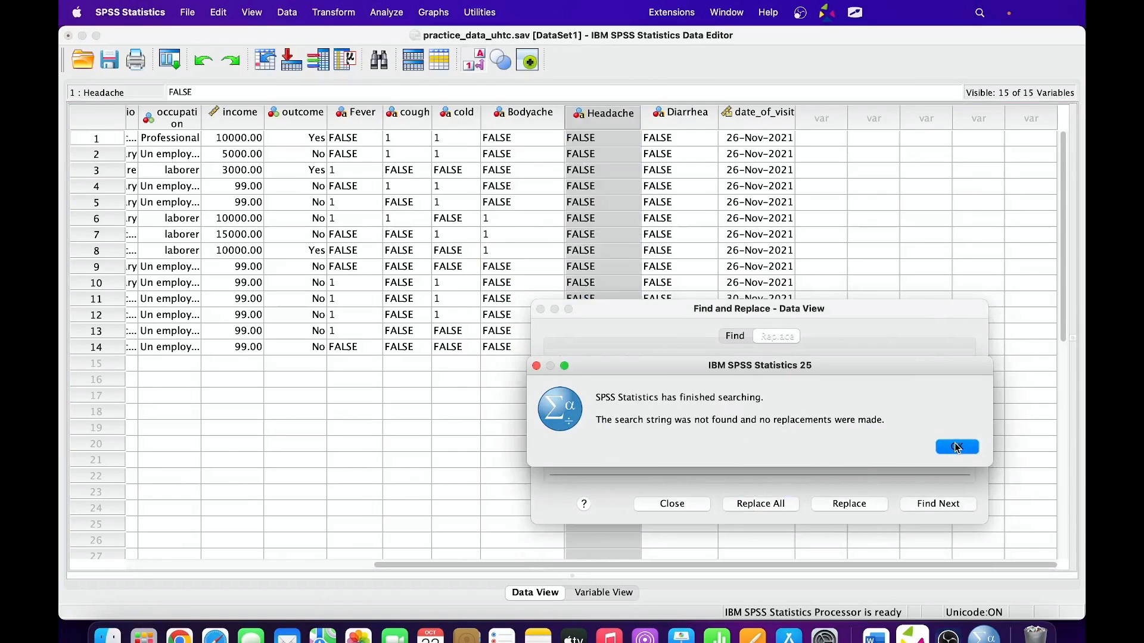
pyautogui.click(955, 448)
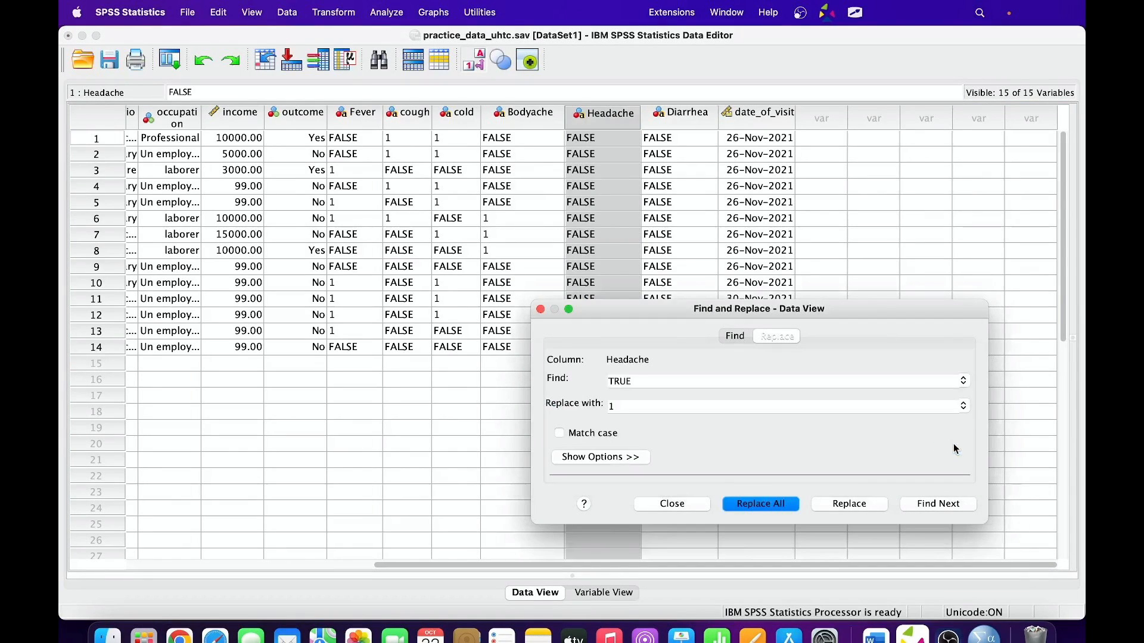
pyautogui.click(674, 119)
pyautogui.click(760, 507)
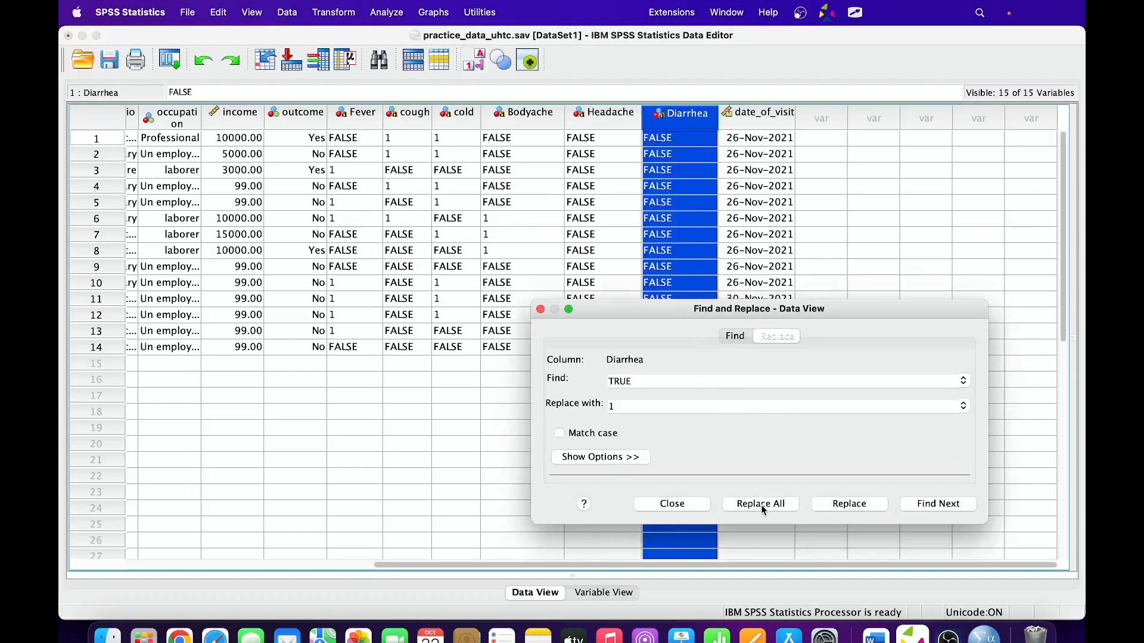
pyautogui.click(875, 448)
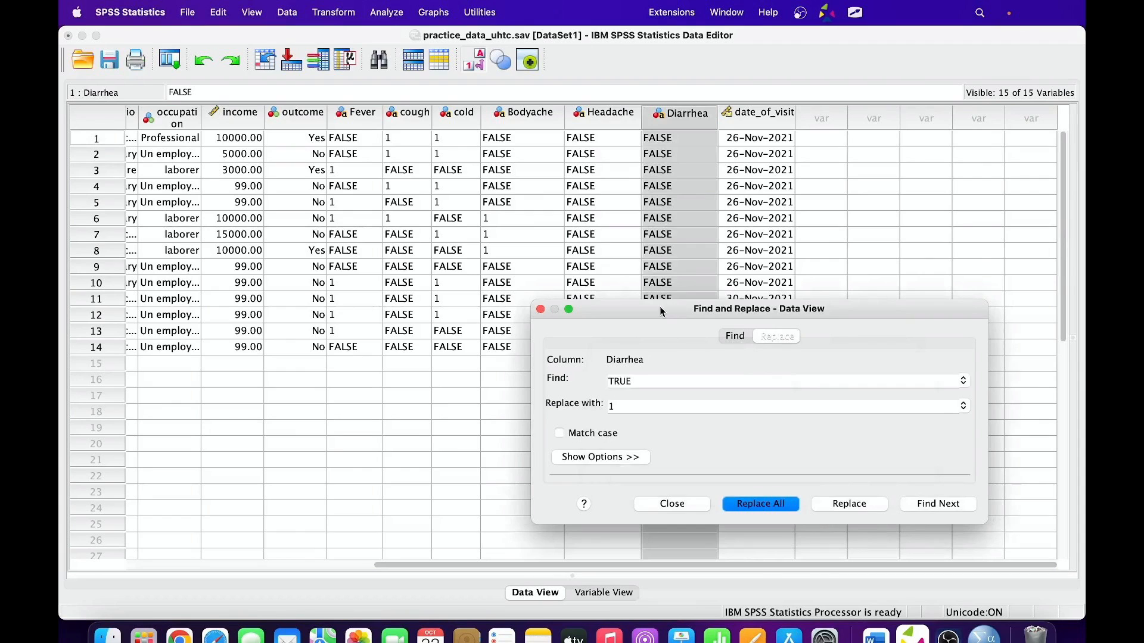
# - Replace all FALSE values in the Diarrhea column with 0
pyautogui.moveTo(662, 311); pyautogui.dragTo(475, 323)
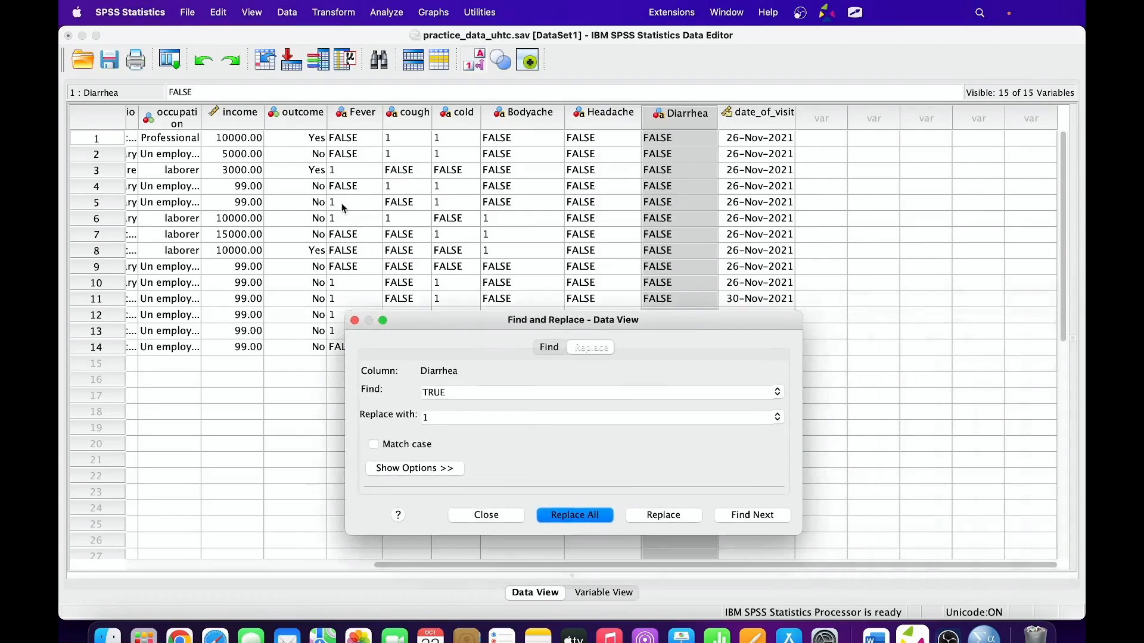
pyautogui.doubleClick(450, 393)
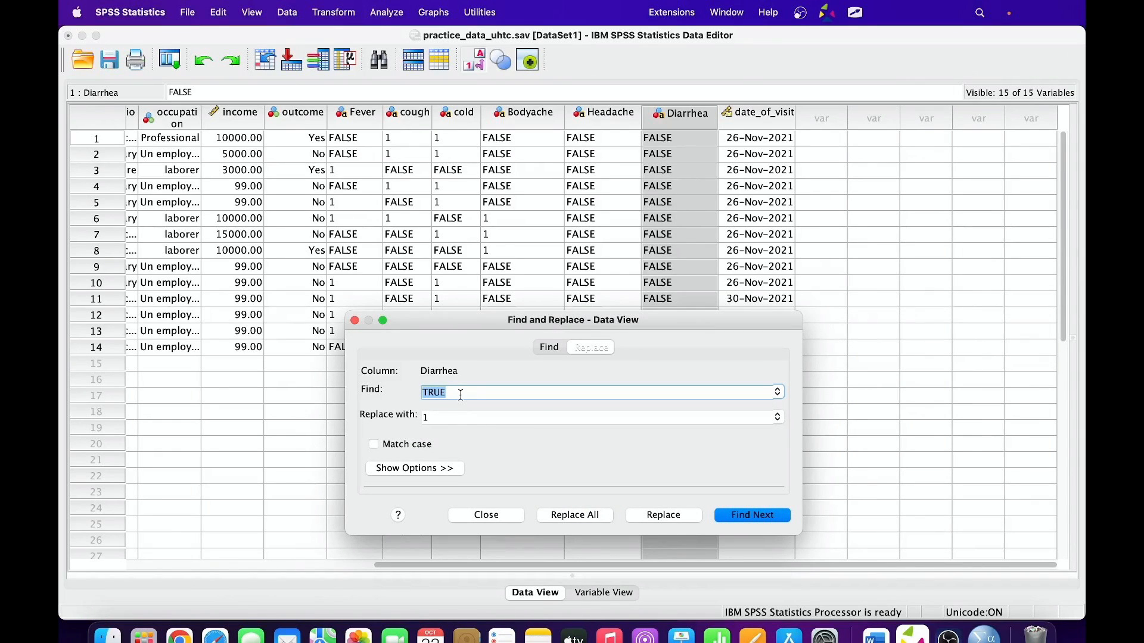
pyautogui.write('FALSE')
pyautogui.doubleClick(459, 419)
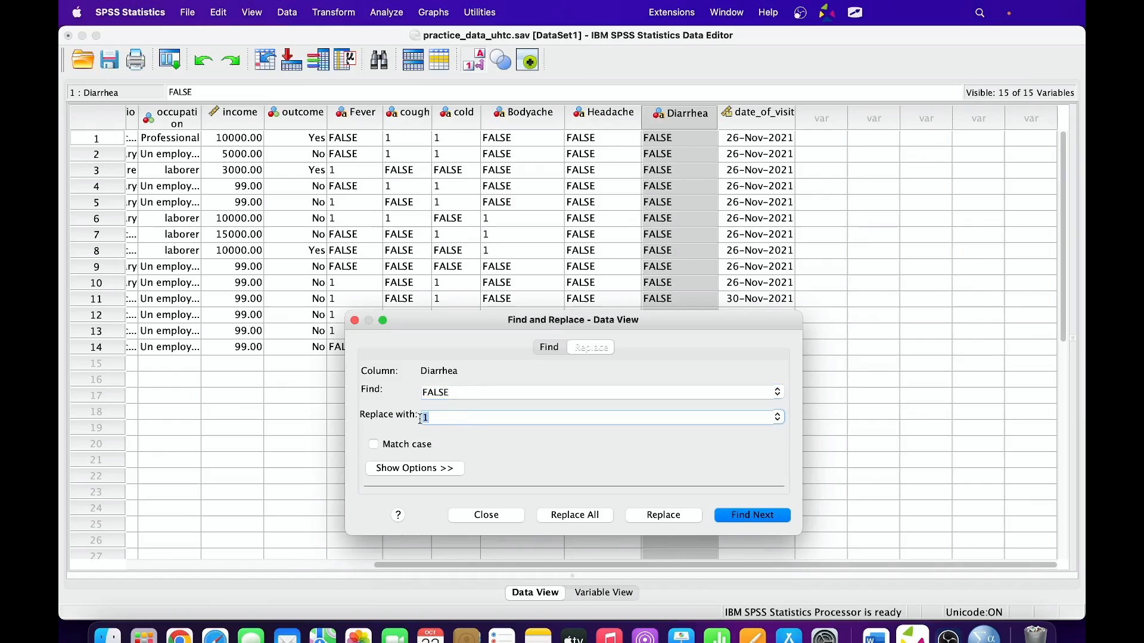
pyautogui.write('0')
pyautogui.click(585, 518)
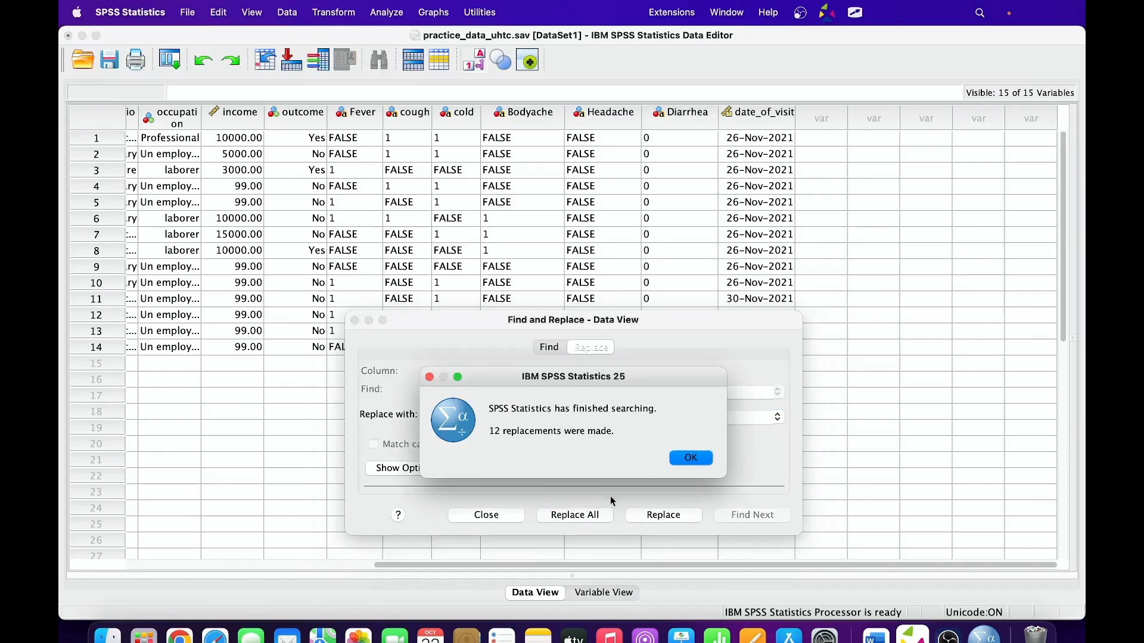
# - Replace all FALSE values with 0 in the Headache, Bodyache, cold, cough and Fever columns, and close the replace dialog
pyautogui.click(682, 460)
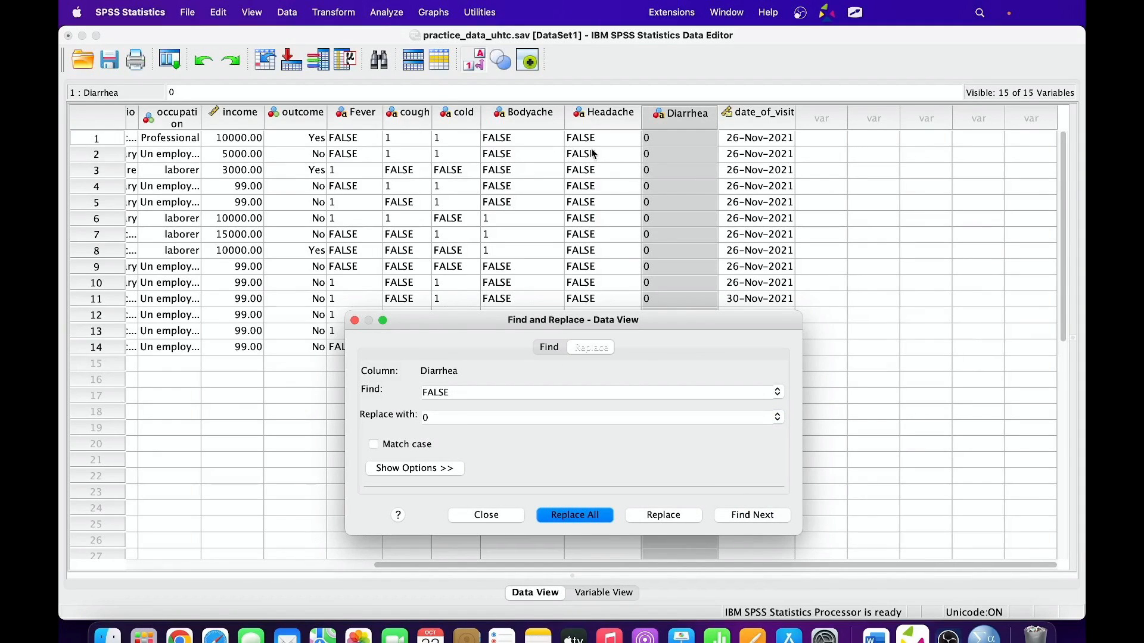
pyautogui.click(602, 119)
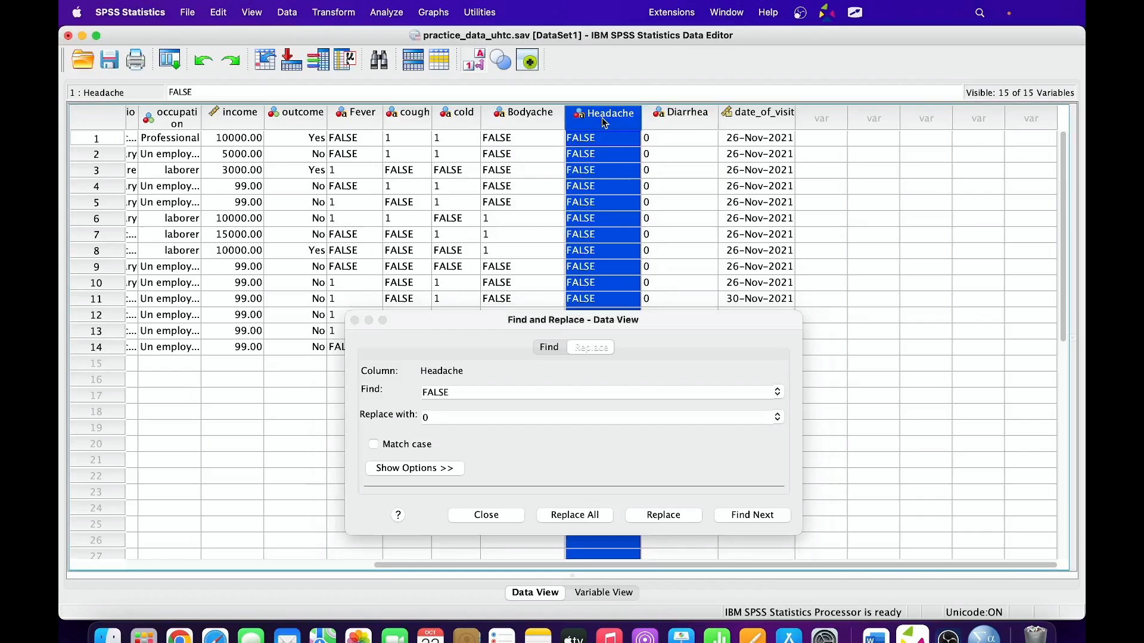
pyautogui.click(564, 516)
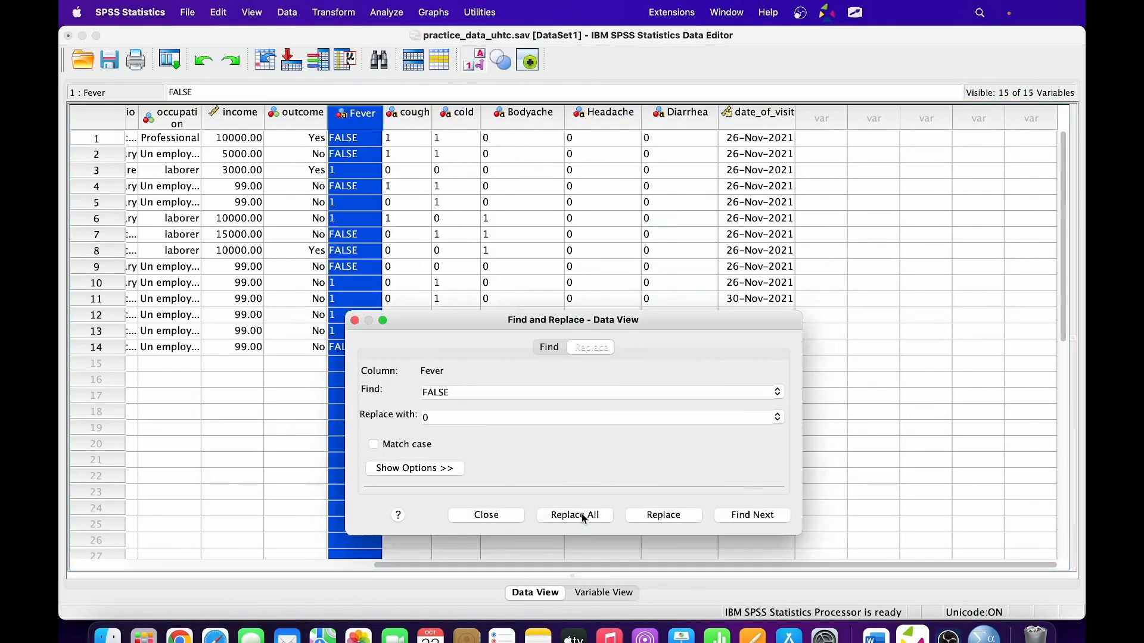
pyautogui.click(575, 515)
pyautogui.click(689, 458)
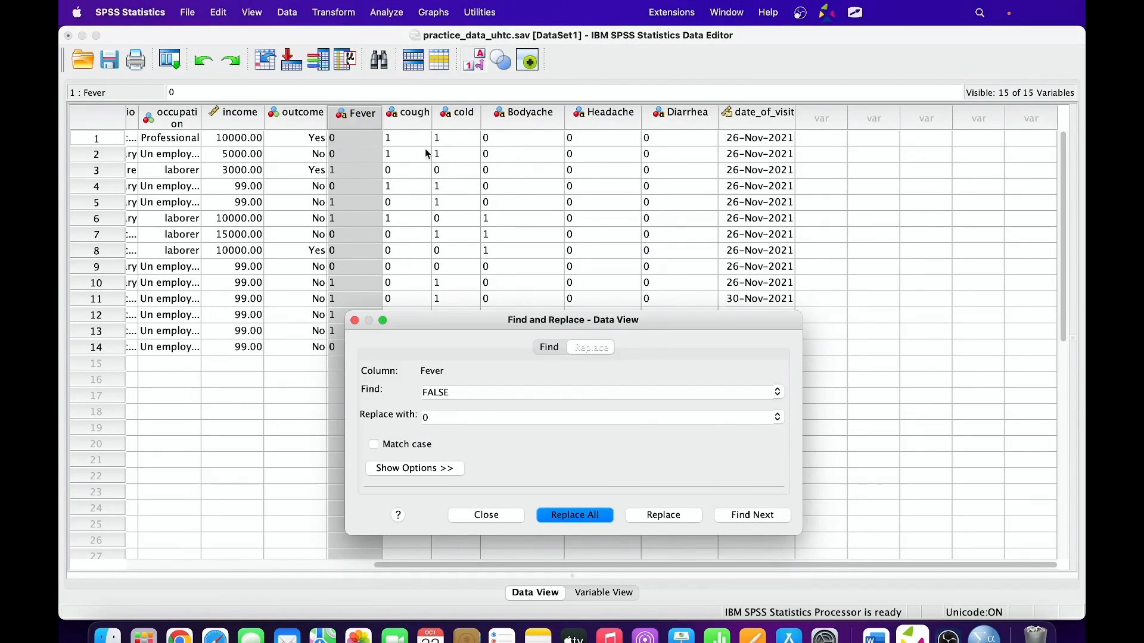
pyautogui.click(354, 321)
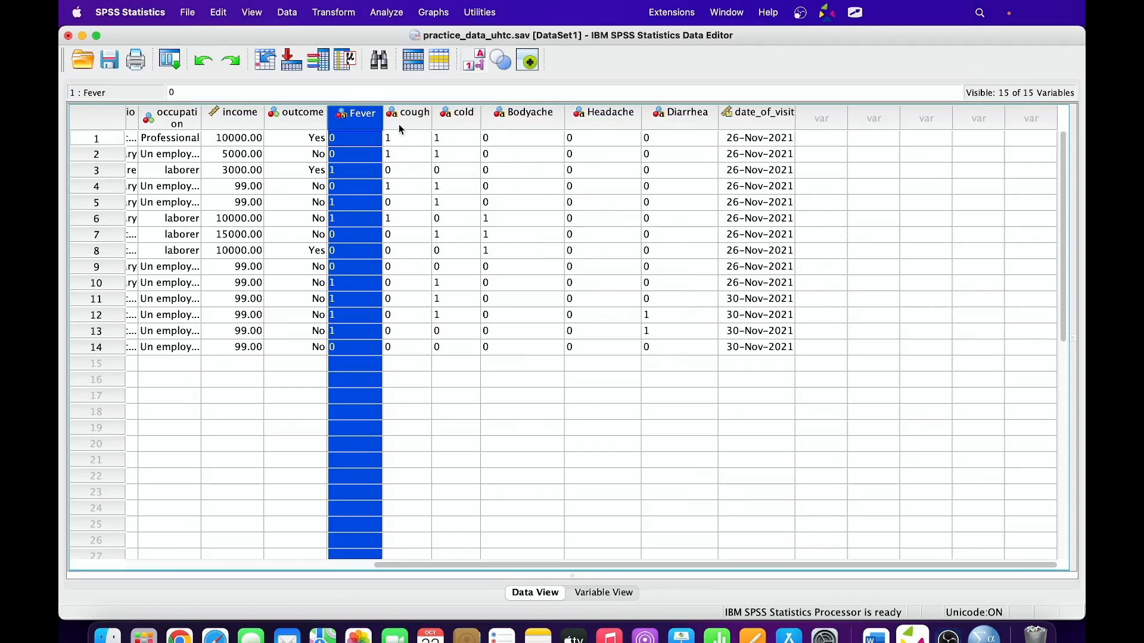
# - Change the variable type of Fever to Numeric in its variable definition
pyautogui.doubleClick(359, 119)
pyautogui.click(215, 110)
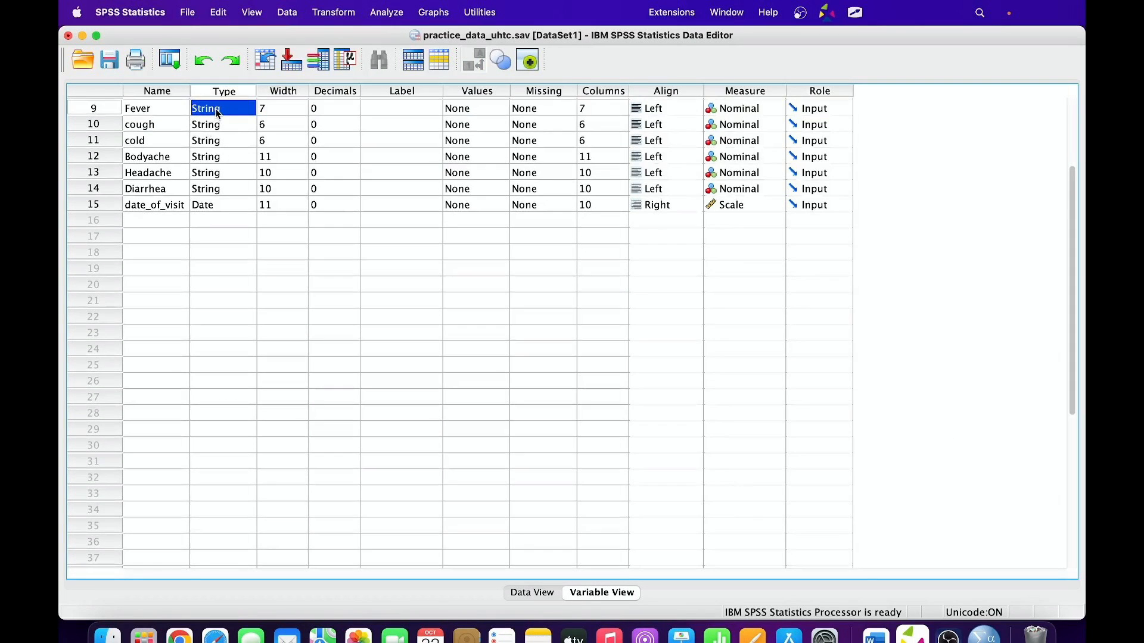
pyautogui.click(244, 111)
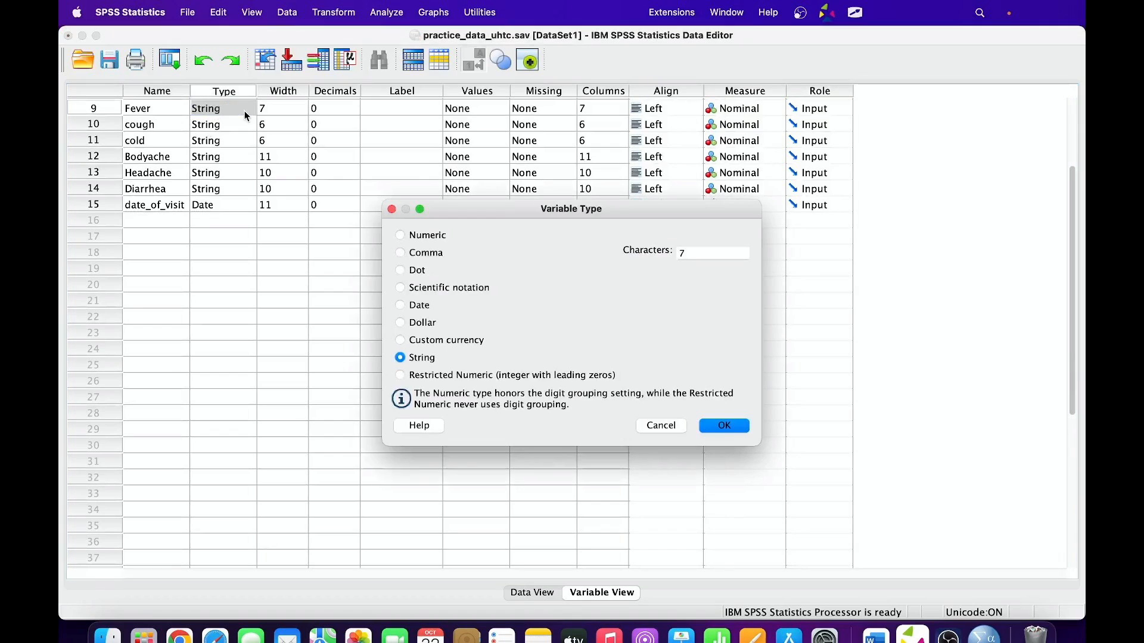
pyautogui.click(413, 239)
pyautogui.click(720, 425)
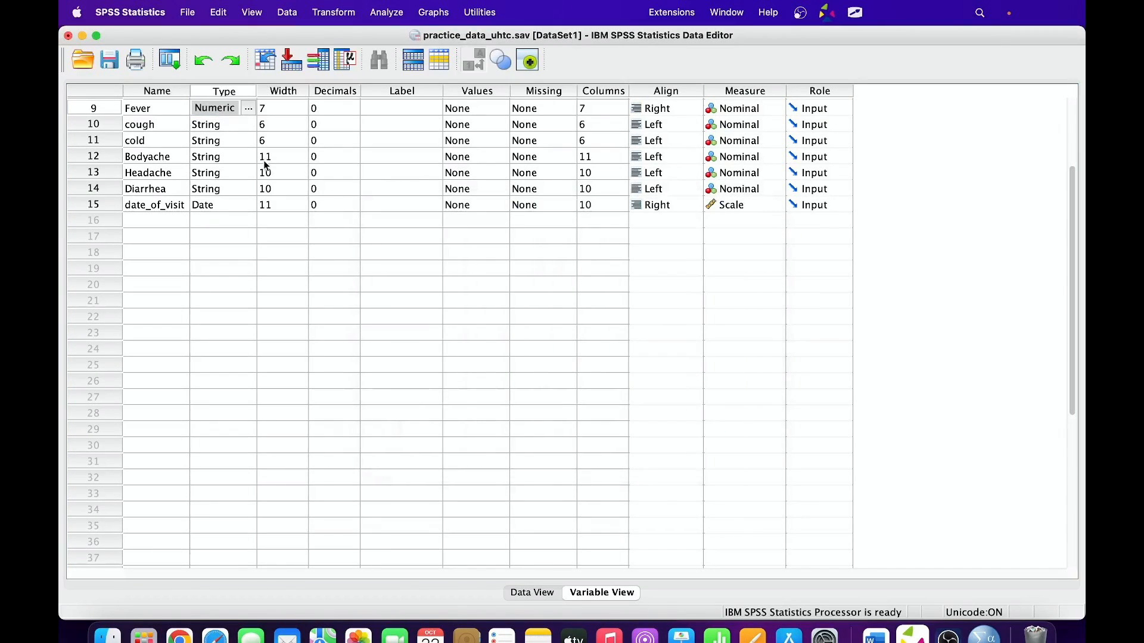
# - Copy Fever's Numeric type to the variables cough, cold, Bodyache, Headache and Diarrhea
pyautogui.click(222, 123)
pyautogui.click(218, 111)
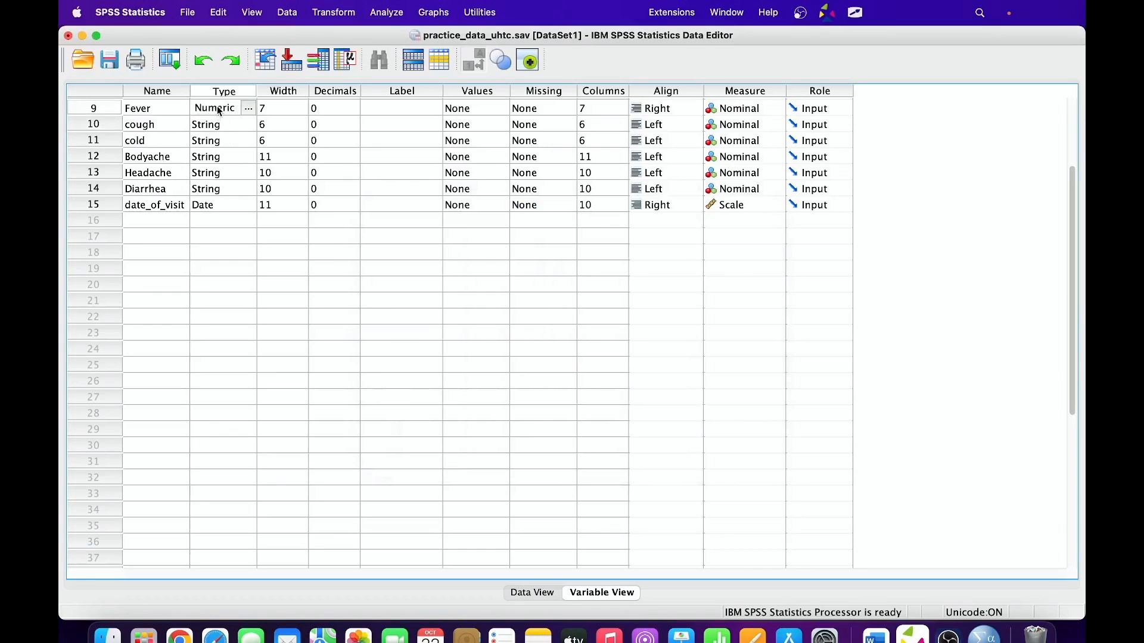
pyautogui.click(210, 124)
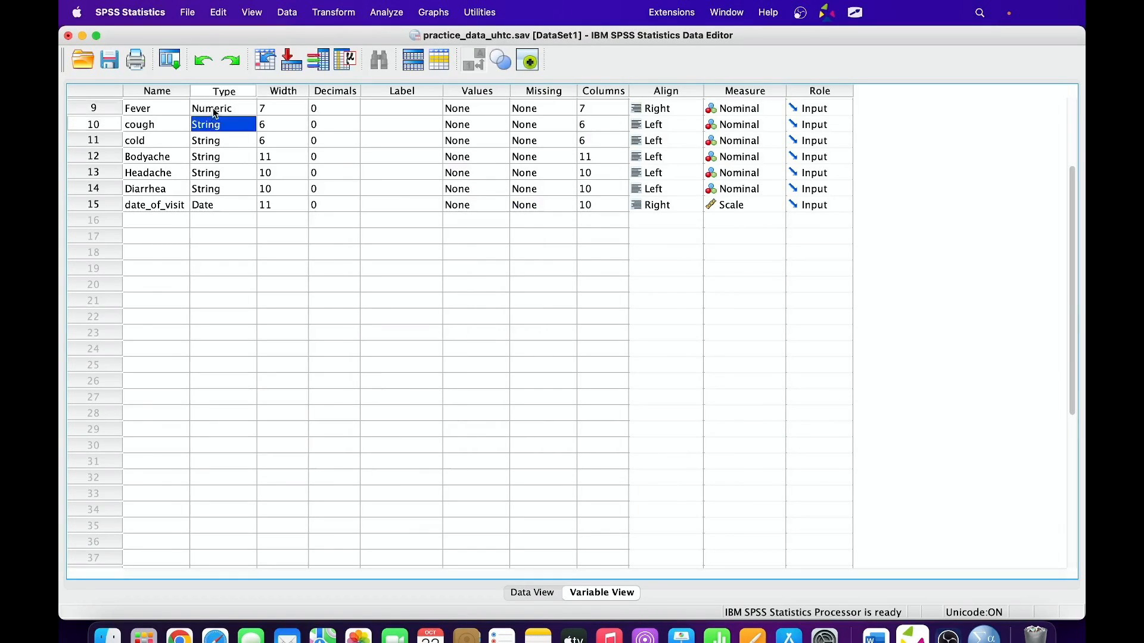
pyautogui.click(215, 112)
pyautogui.scroll(1, 214, 112)
pyautogui.rightClick(215, 113)
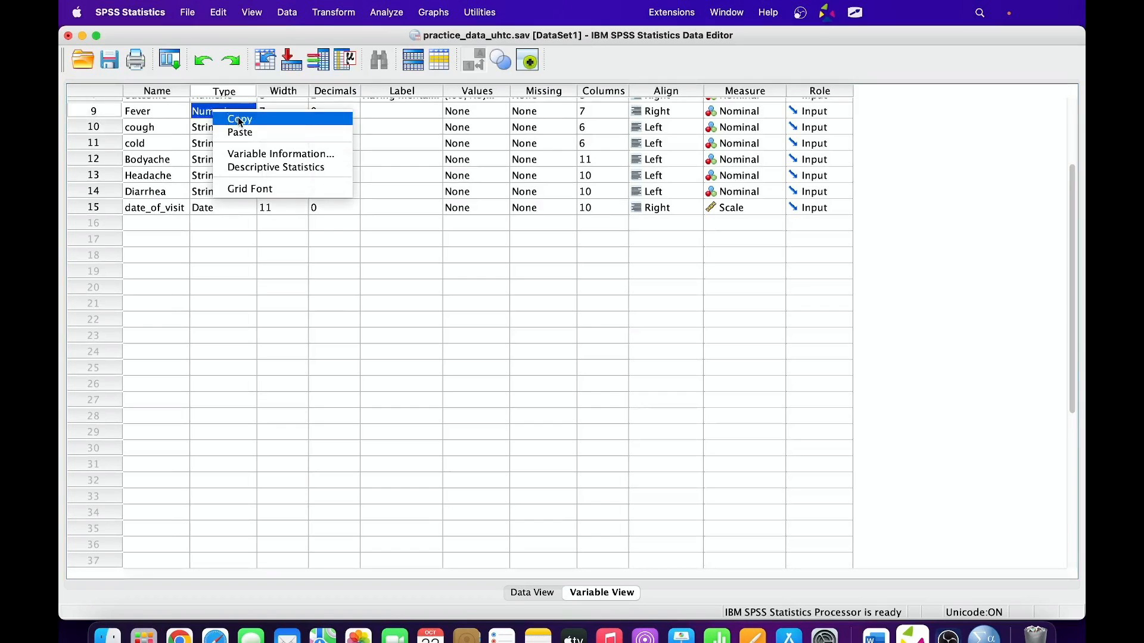
pyautogui.click(220, 120)
pyautogui.click(209, 128)
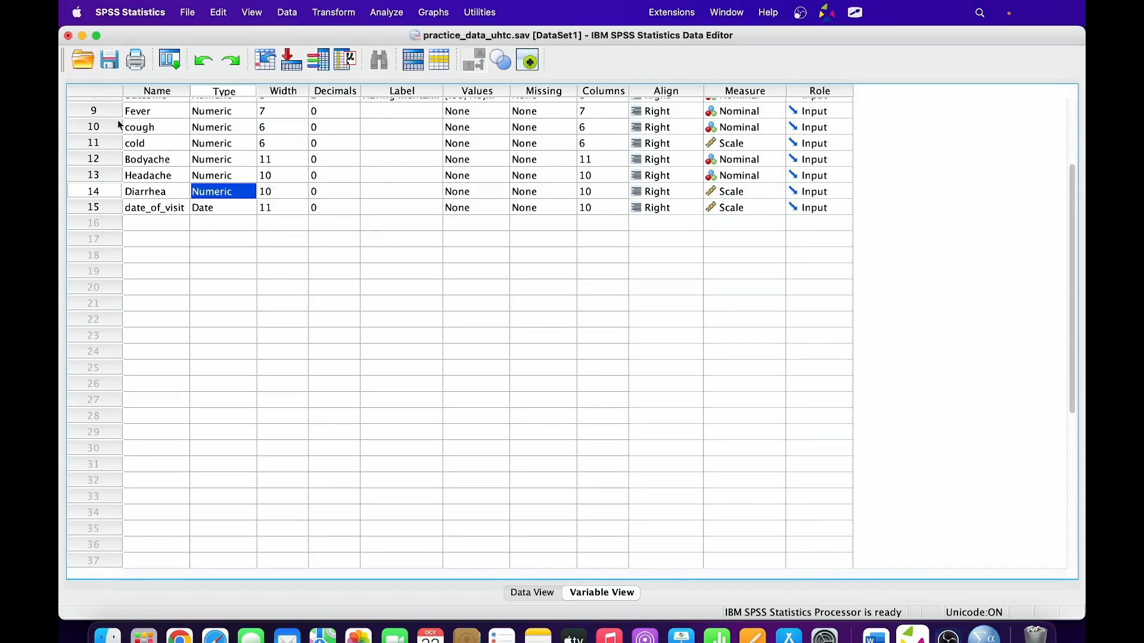
# - Go back to the data and check the symptom columns from Fever to Headache
pyautogui.click(103, 112)
pyautogui.scroll(1, 103, 112)
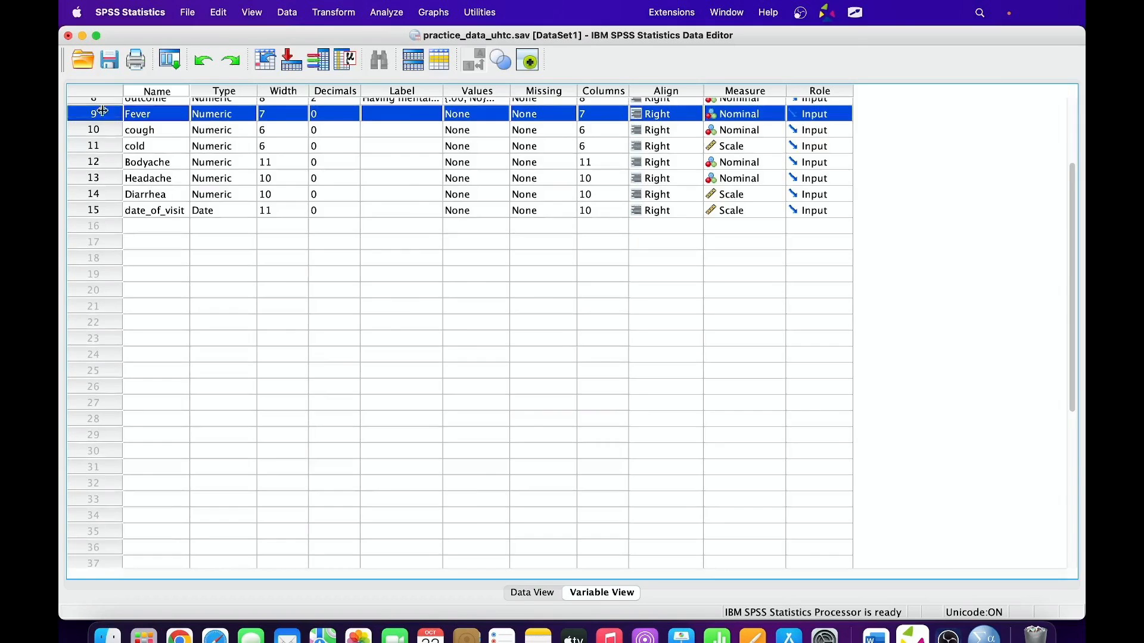
pyautogui.doubleClick(103, 113)
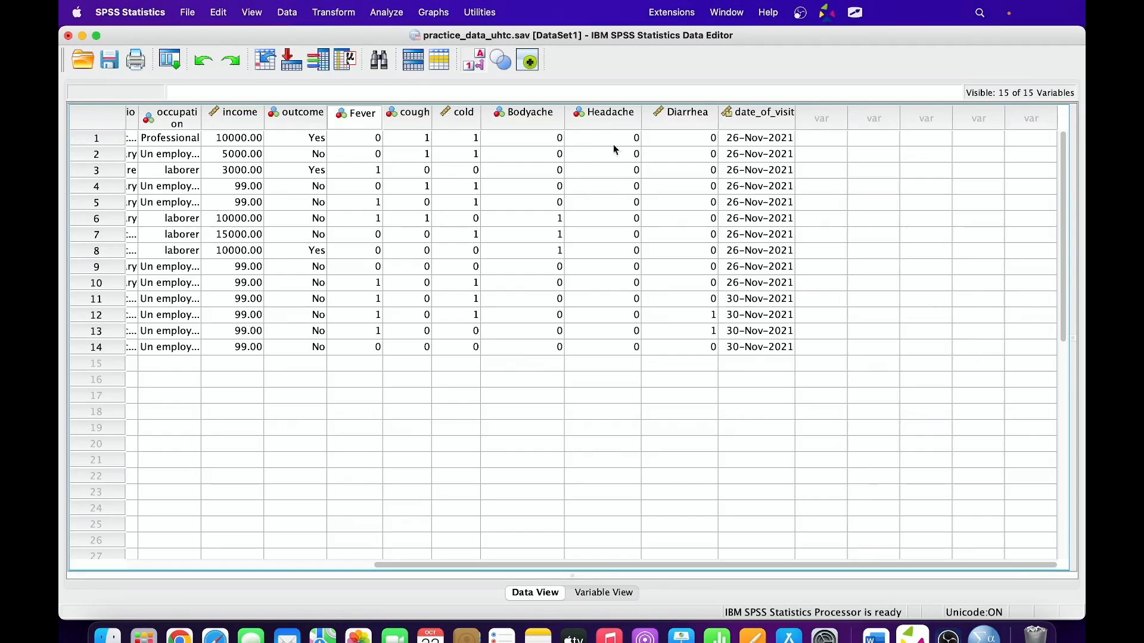
pyautogui.click(362, 116)
pyautogui.click(455, 119)
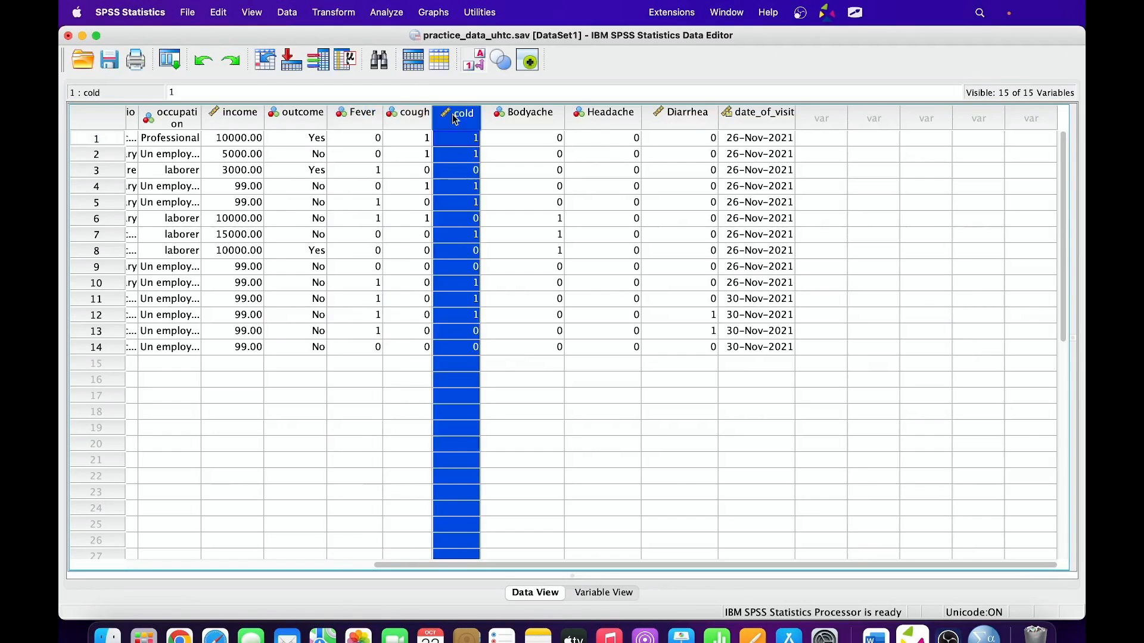
pyautogui.click(513, 119)
pyautogui.click(595, 119)
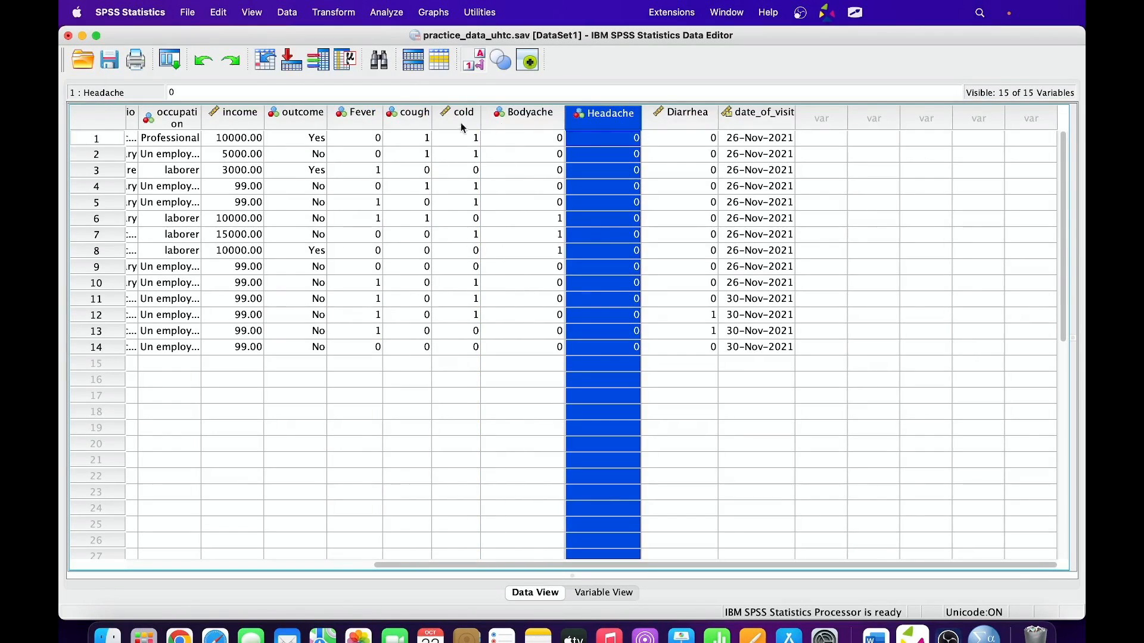
# - Set the measurement level of cold and Diarrhea to Nominal and save the data file
pyautogui.doubleClick(364, 116)
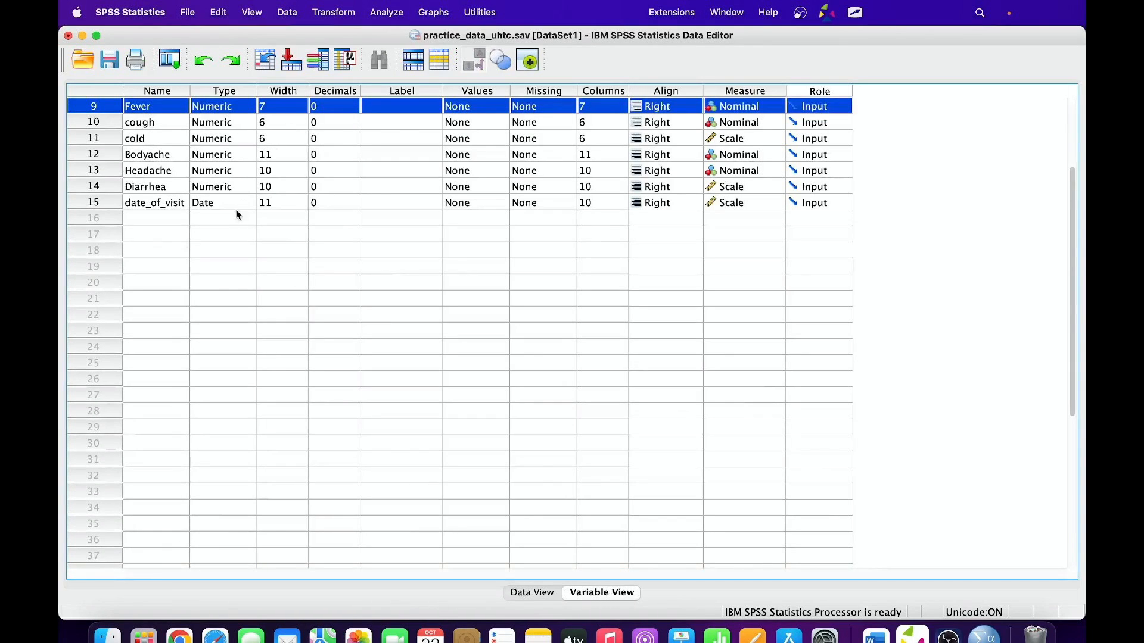
pyautogui.click(738, 139)
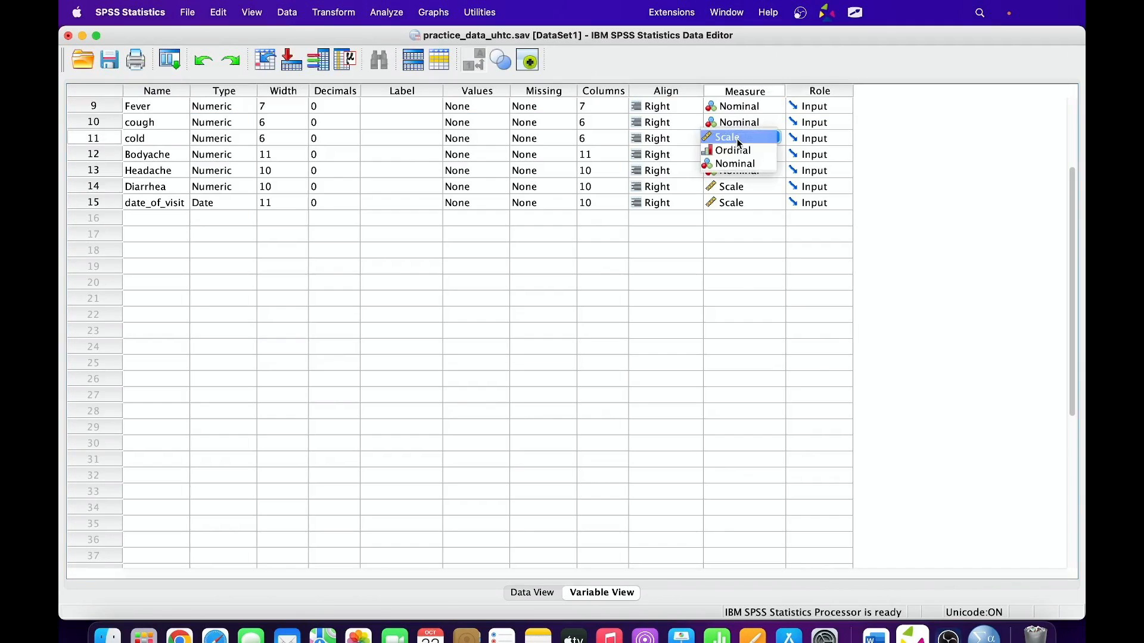
pyautogui.click(737, 164)
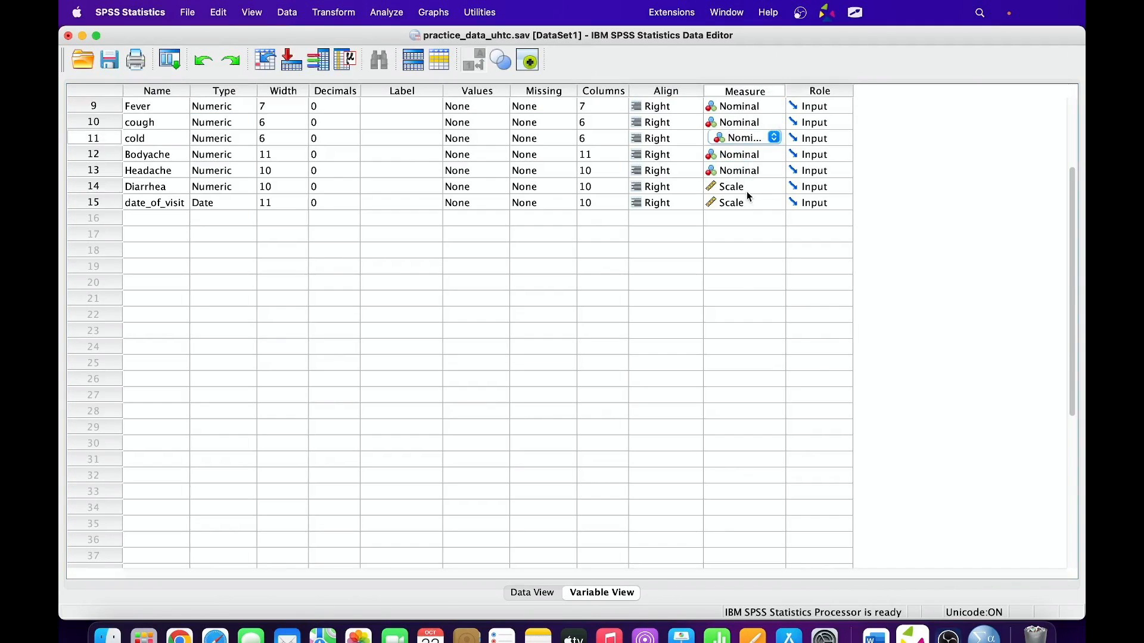
pyautogui.click(746, 187)
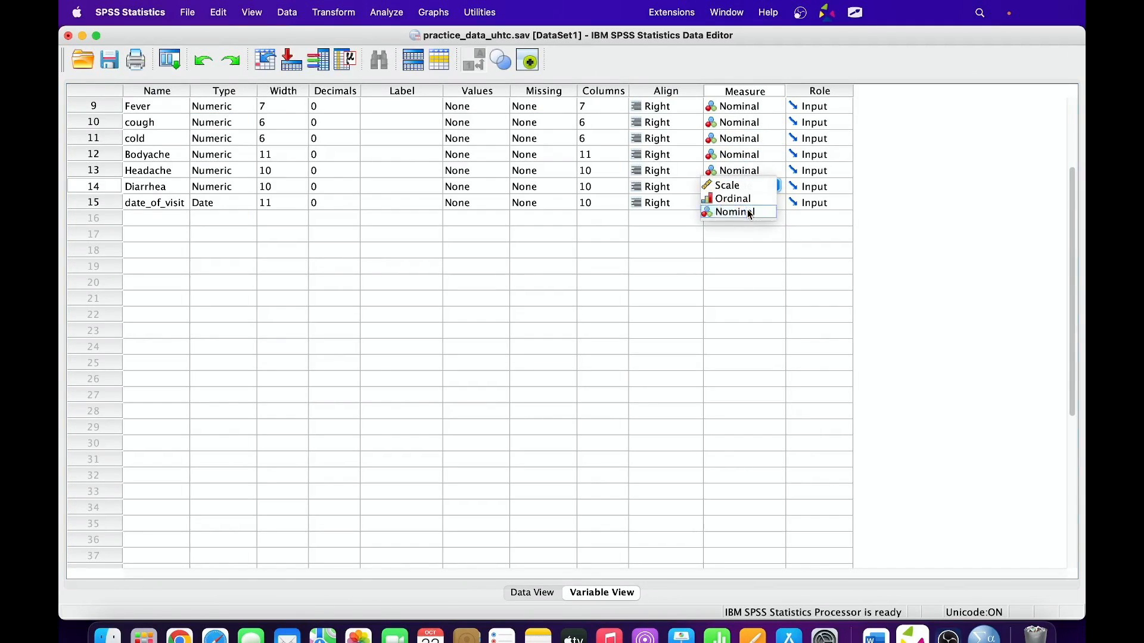
pyautogui.click(749, 212)
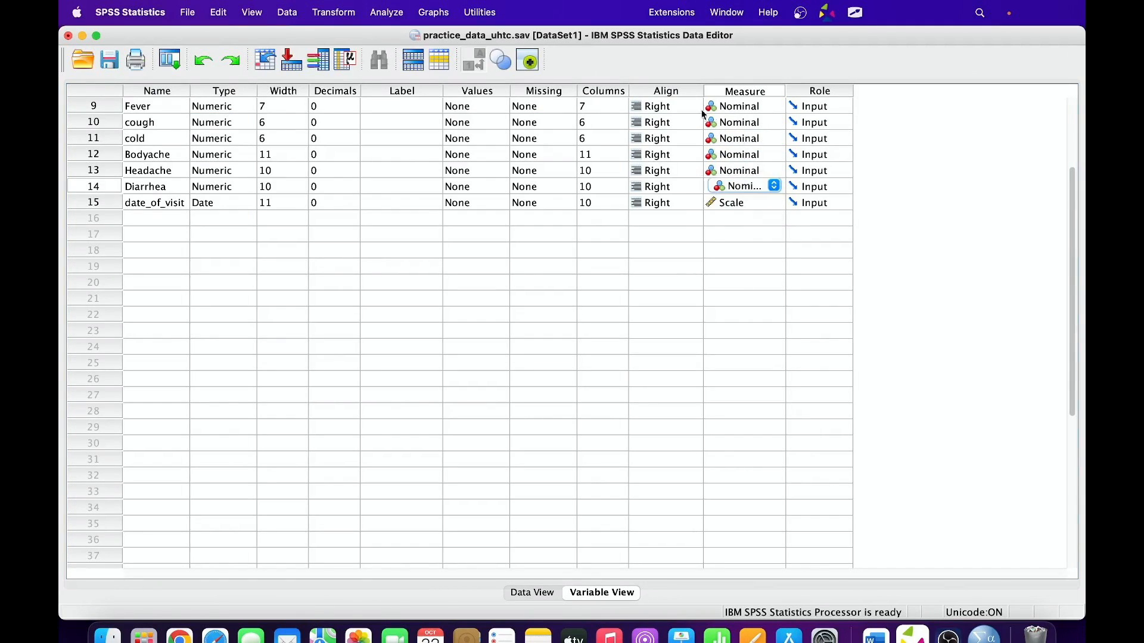
pyautogui.click(110, 65)
# - Define value labels for Fever with 0 as "No" and 1 as "Yes"
pyautogui.scroll(-1, 152, 143)
pyautogui.scroll(2, 178, 191)
pyautogui.scroll(2, 177, 188)
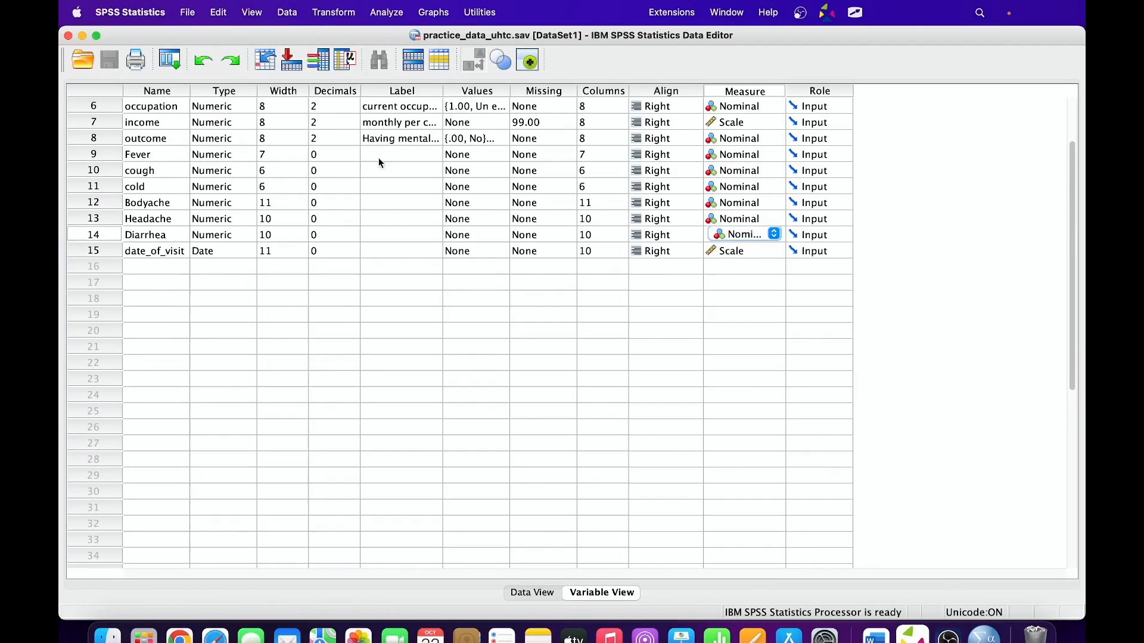
pyautogui.click(469, 155)
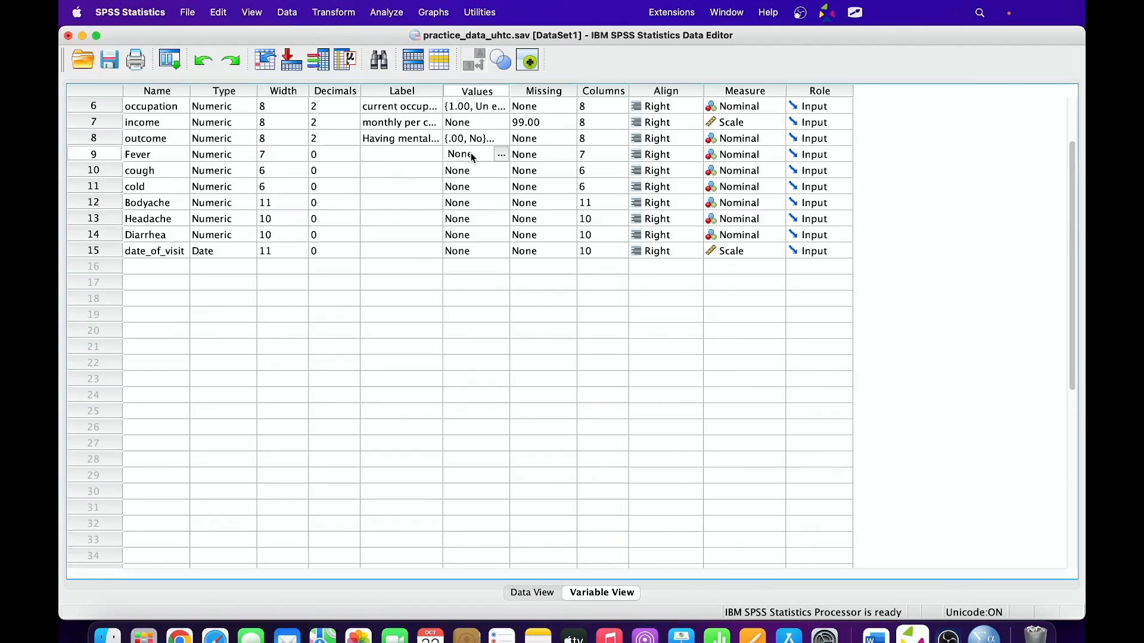
pyautogui.click(501, 154)
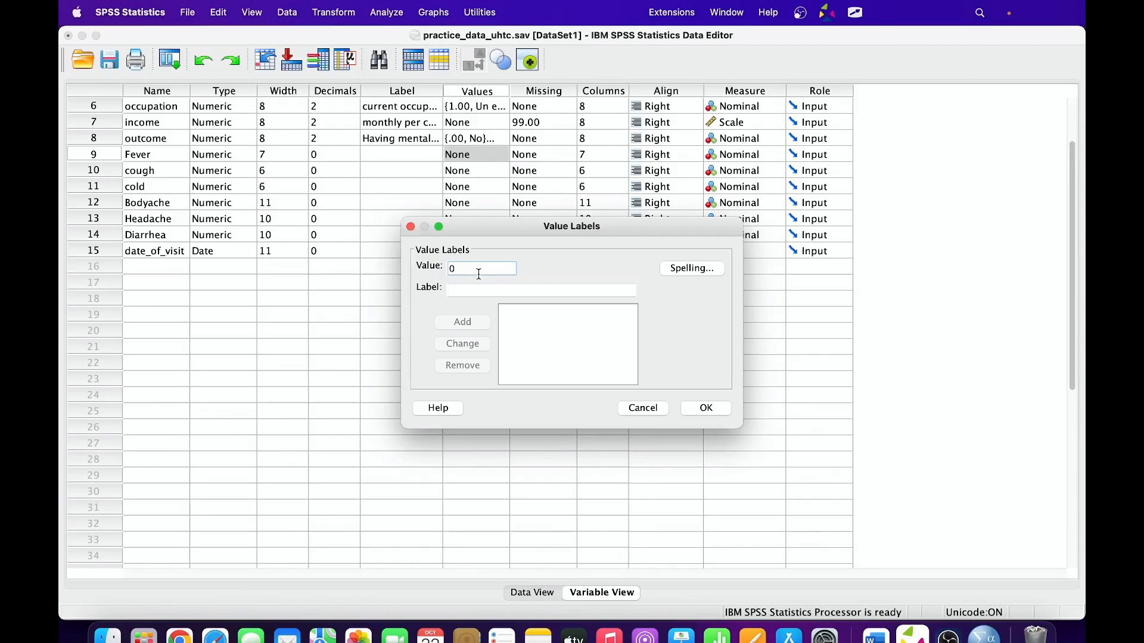
pyautogui.click(477, 285)
pyautogui.write('No')
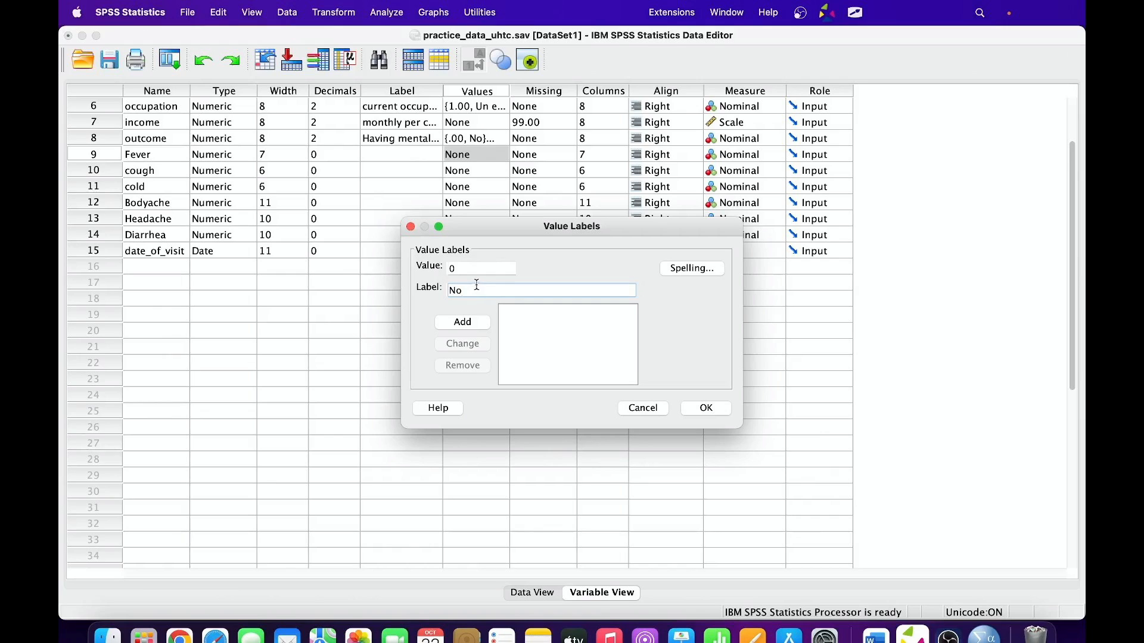
pyautogui.click(465, 320)
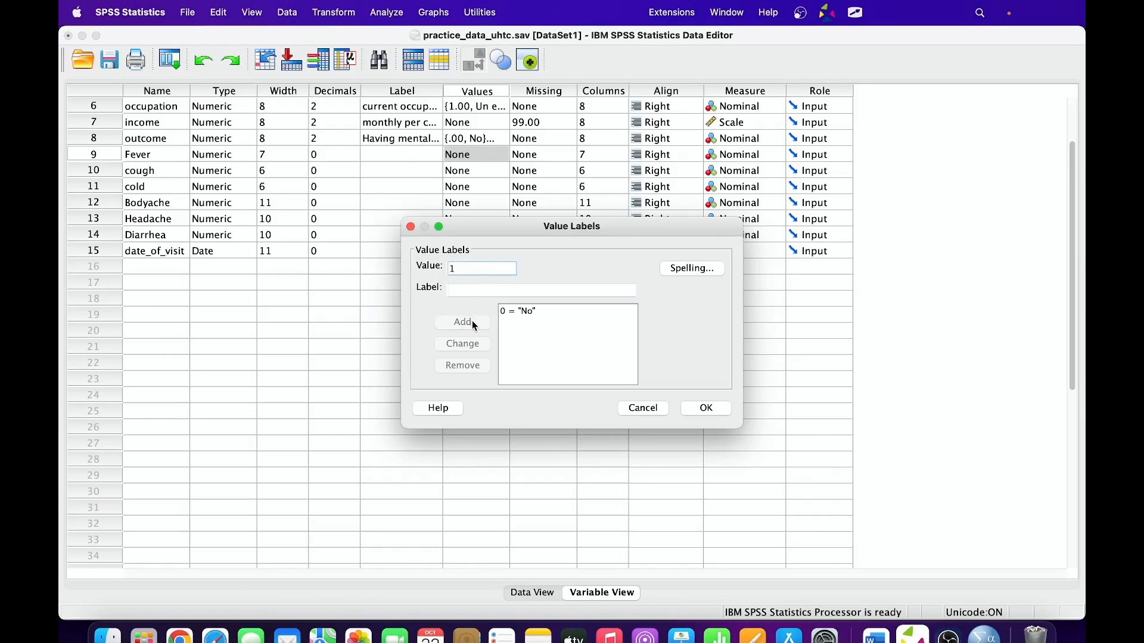
pyautogui.click(464, 290)
pyautogui.write('Y')
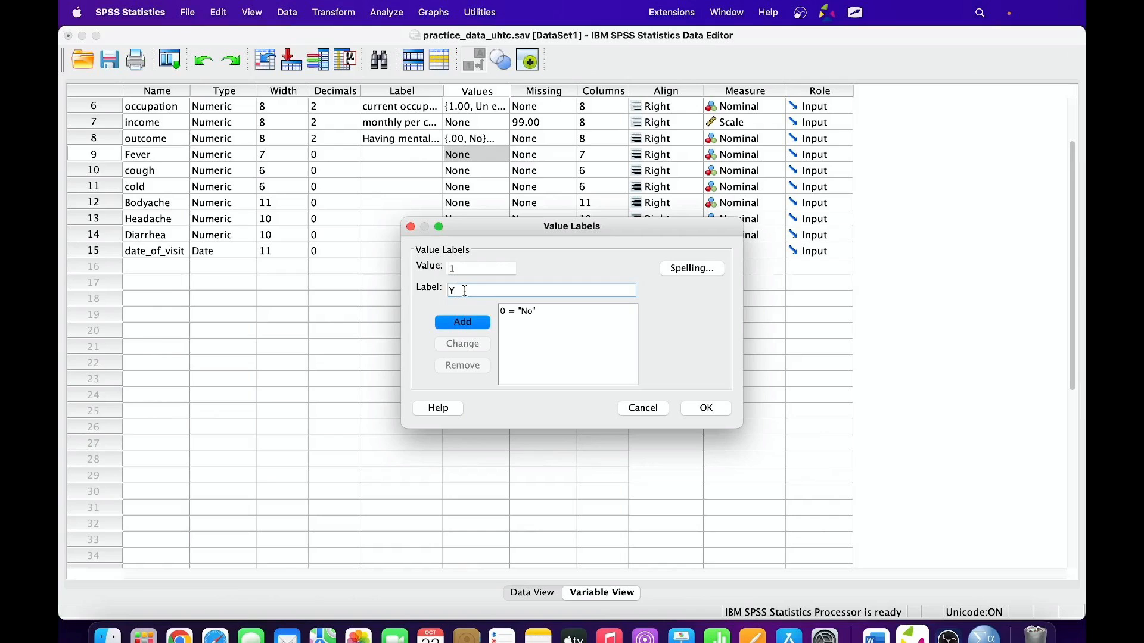
pyautogui.write('es')
pyautogui.click(464, 322)
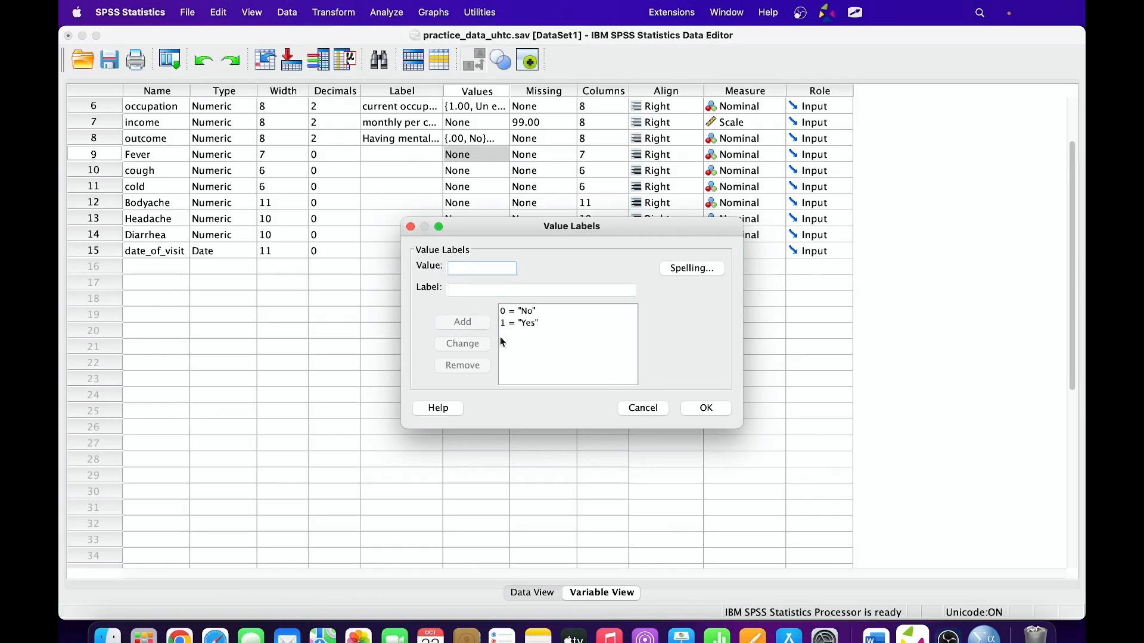
pyautogui.click(704, 409)
# - Copy Fever's value labels to all variables from cough through date_of_visit
pyautogui.click(489, 171)
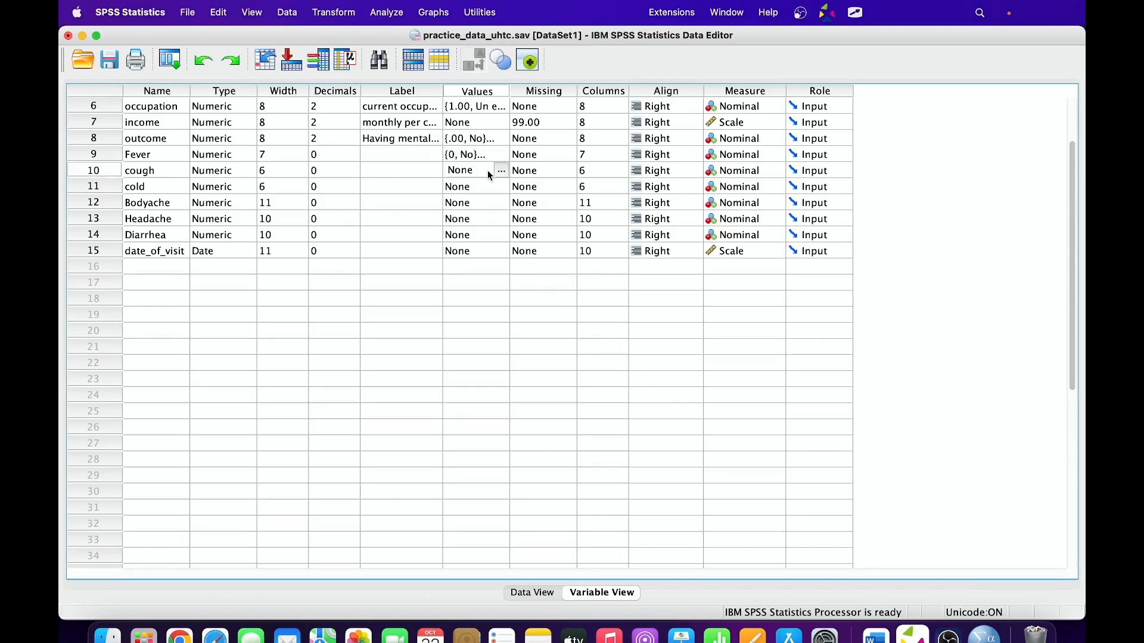
pyautogui.click(473, 155)
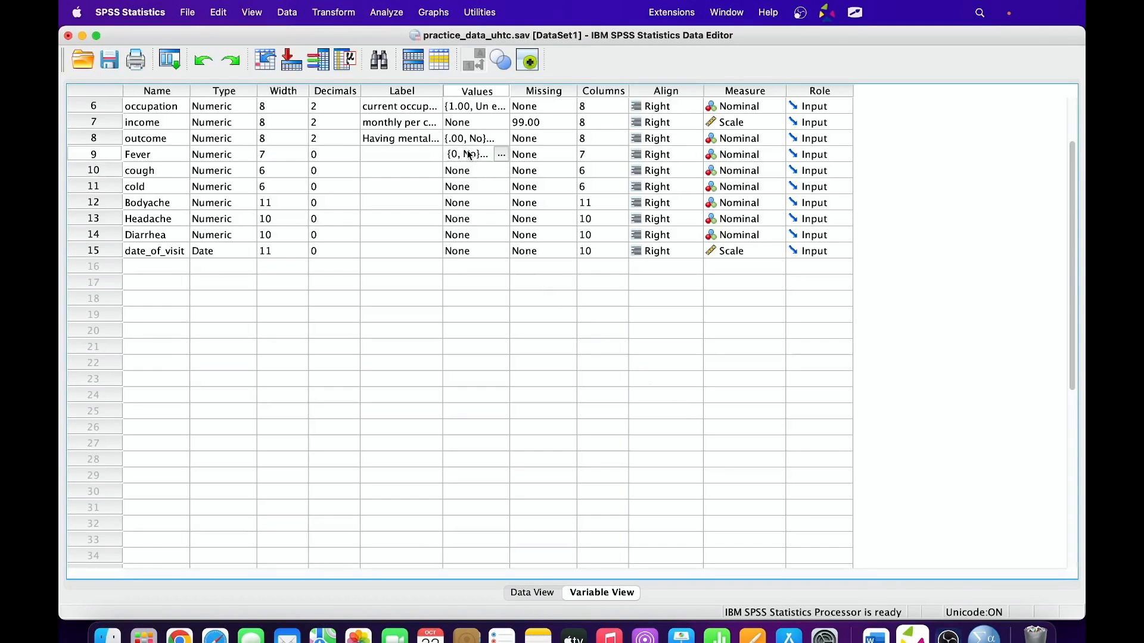
pyautogui.click(467, 171)
pyautogui.click(467, 156)
pyautogui.doubleClick(467, 156)
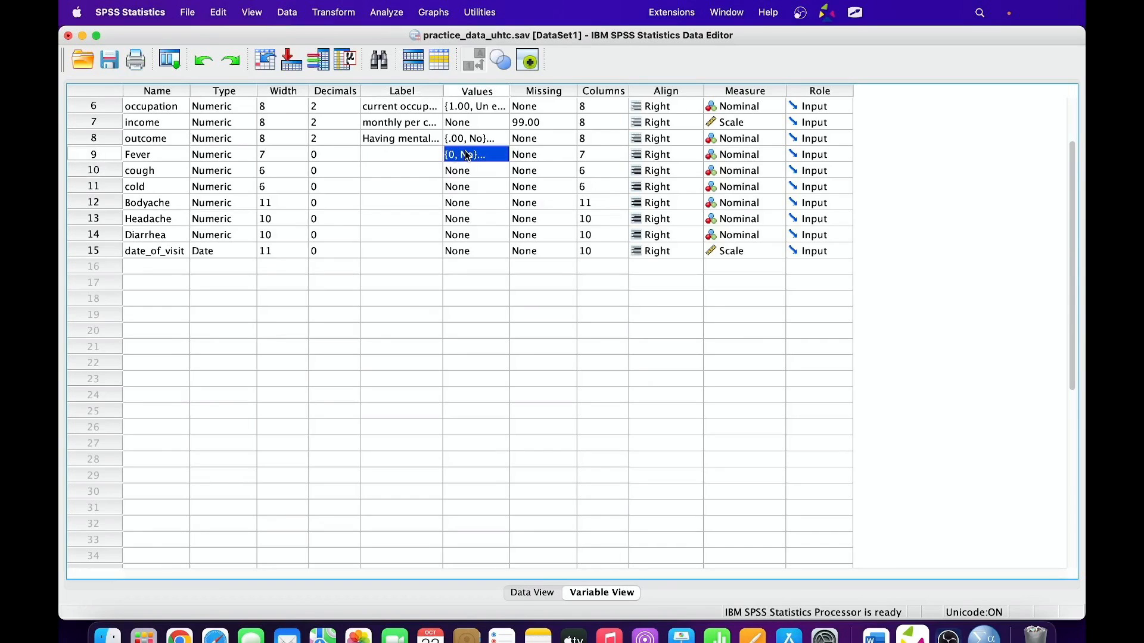
pyautogui.click(484, 162)
pyautogui.rightClick(478, 242)
pyautogui.click(503, 257)
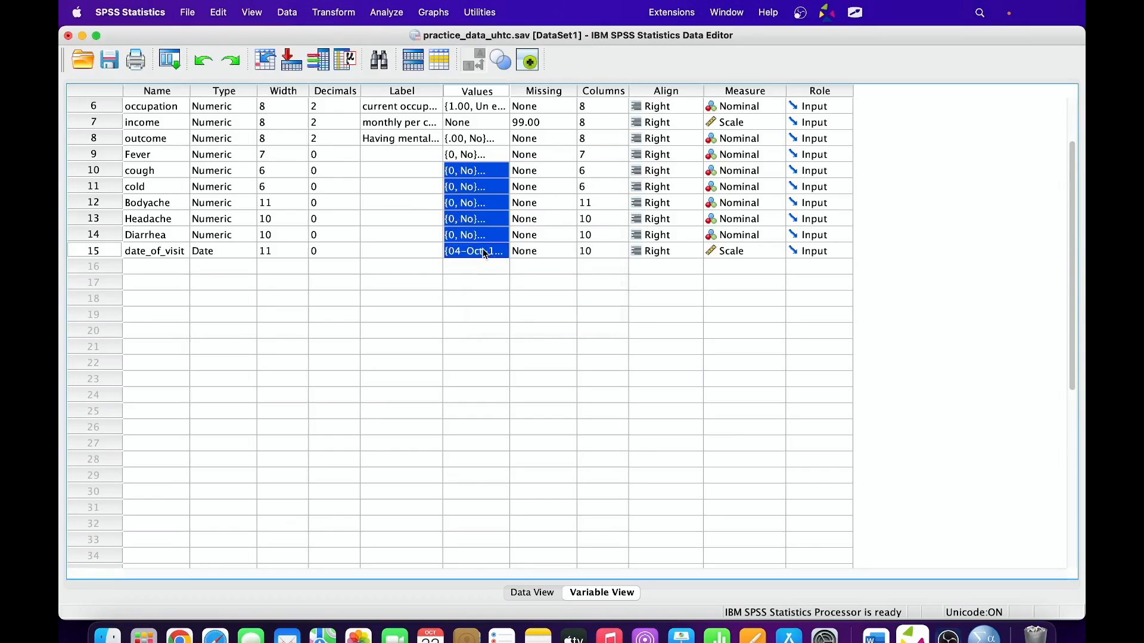
# - Undo the value labels pasted into date_of_visit
pyautogui.click(484, 252)
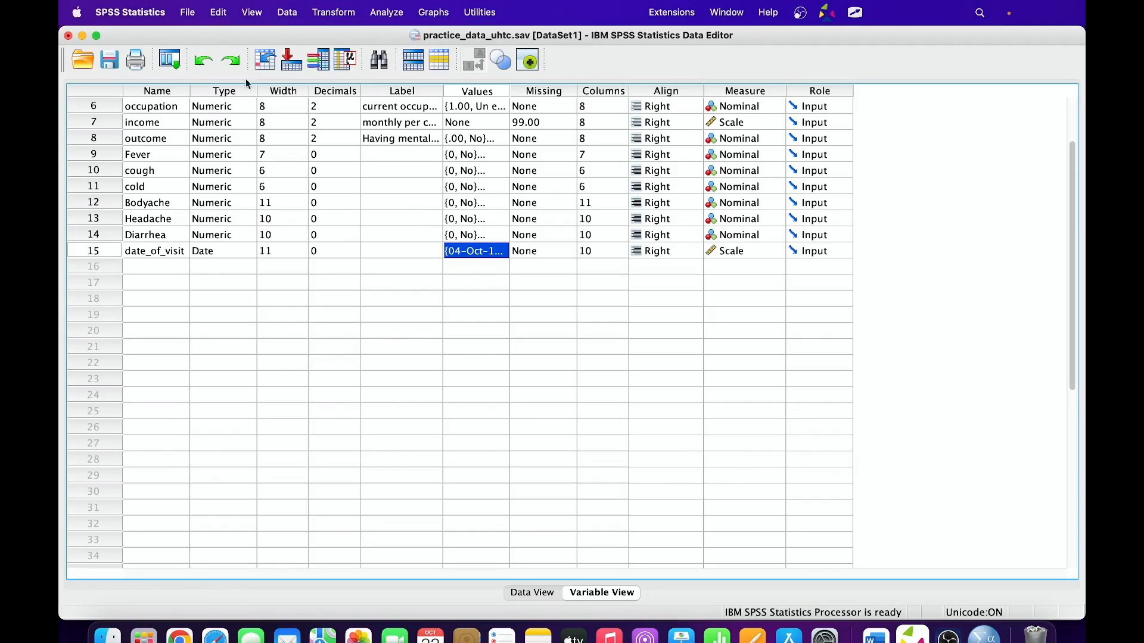
pyautogui.click(203, 60)
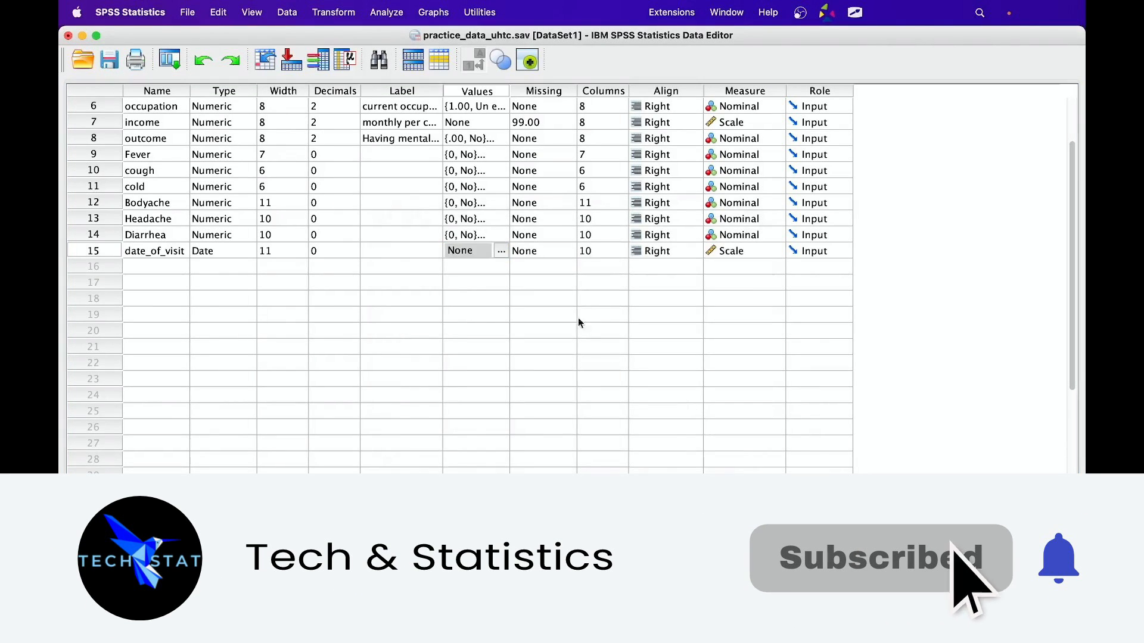
pyautogui.click(466, 253)
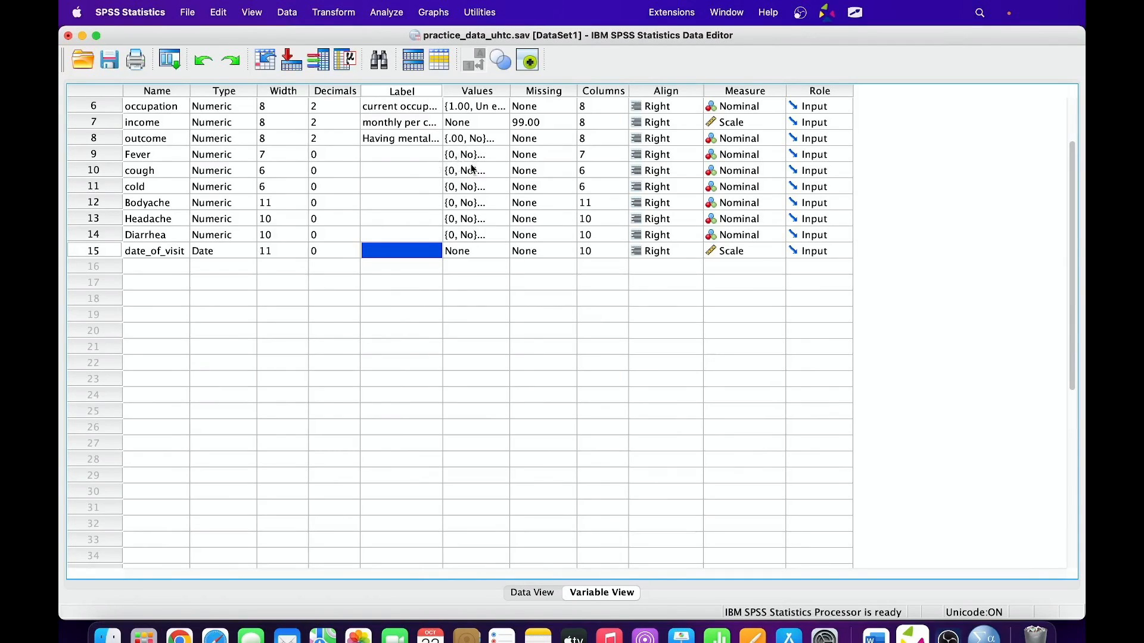
# - Save the data file and open the definition of multiple response sets
pyautogui.click(109, 59)
pyautogui.click(288, 13)
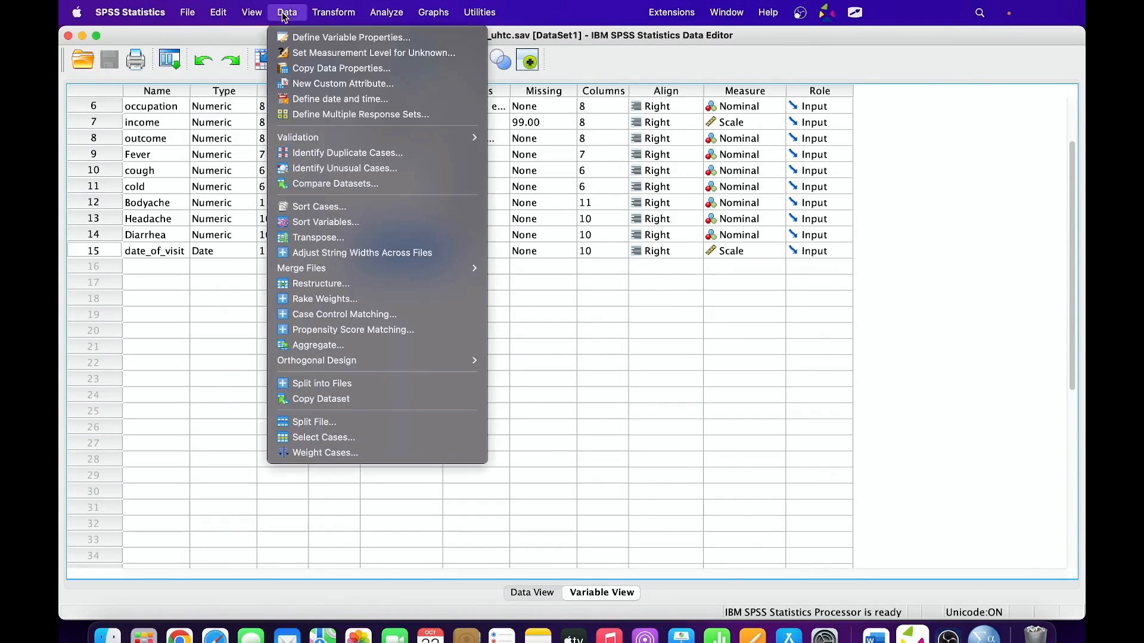
pyautogui.click(338, 114)
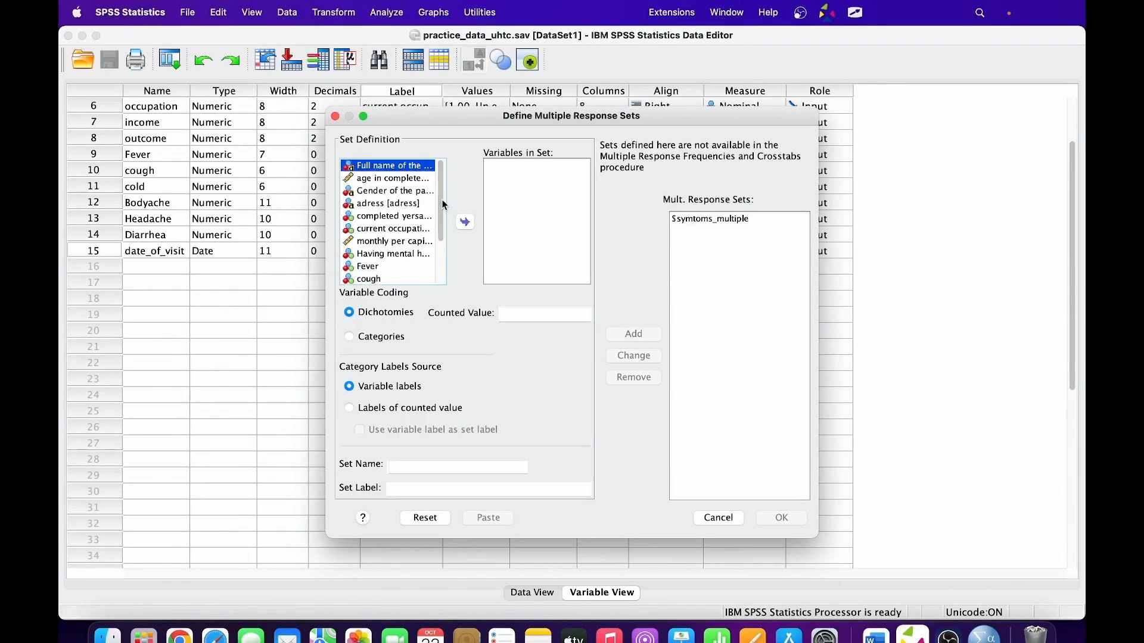
# - Add the variables Fever through Diarrhea to the set and set the dichotomies' counted value to 1
pyautogui.moveTo(442, 204); pyautogui.dragTo(444, 289)
pyautogui.click(379, 266)
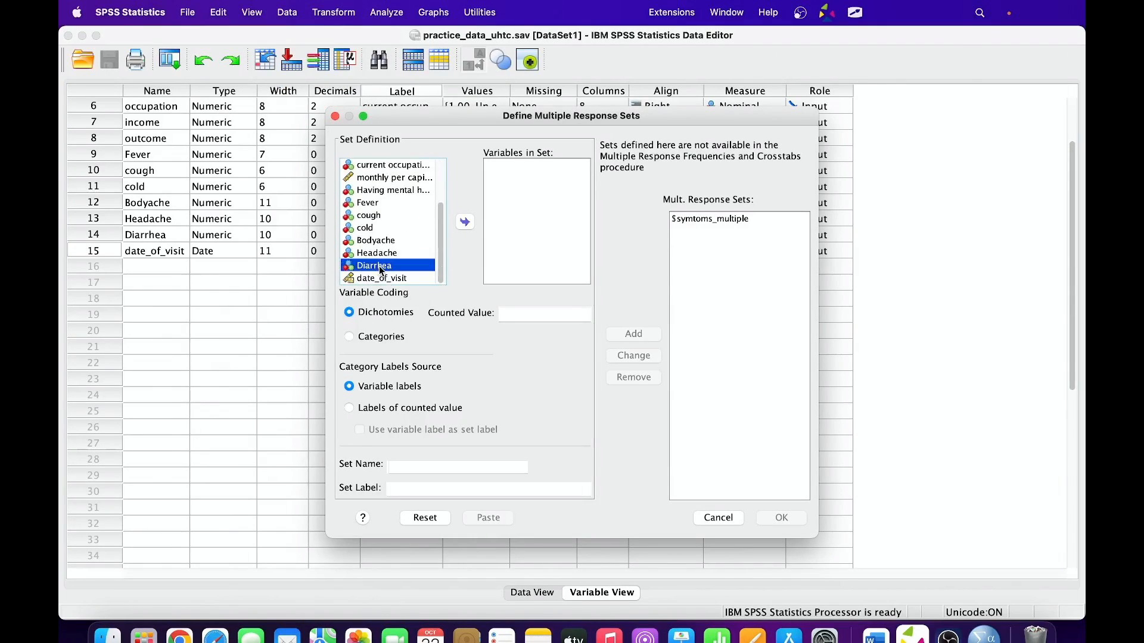
pyautogui.hotkey('shift', 'Up')
pyautogui.hotkey('shift', 'Up')
pyautogui.hotkey('shift', 'Up')
pyautogui.hotkey('shift', 'Up')
pyautogui.hotkey('shift', 'Up')
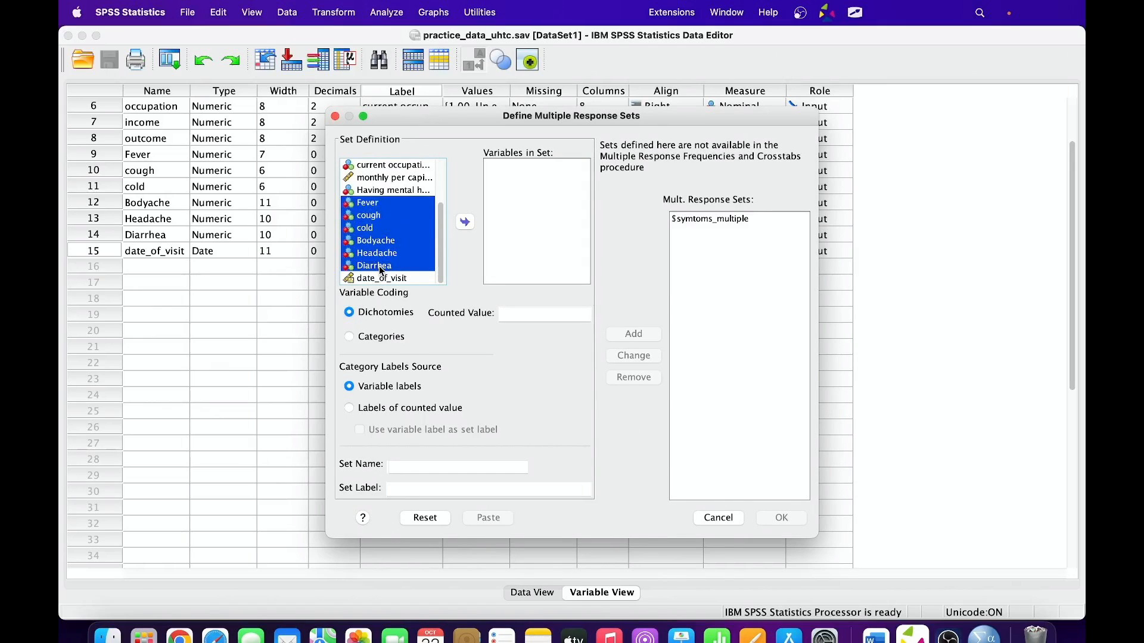
pyautogui.click(465, 222)
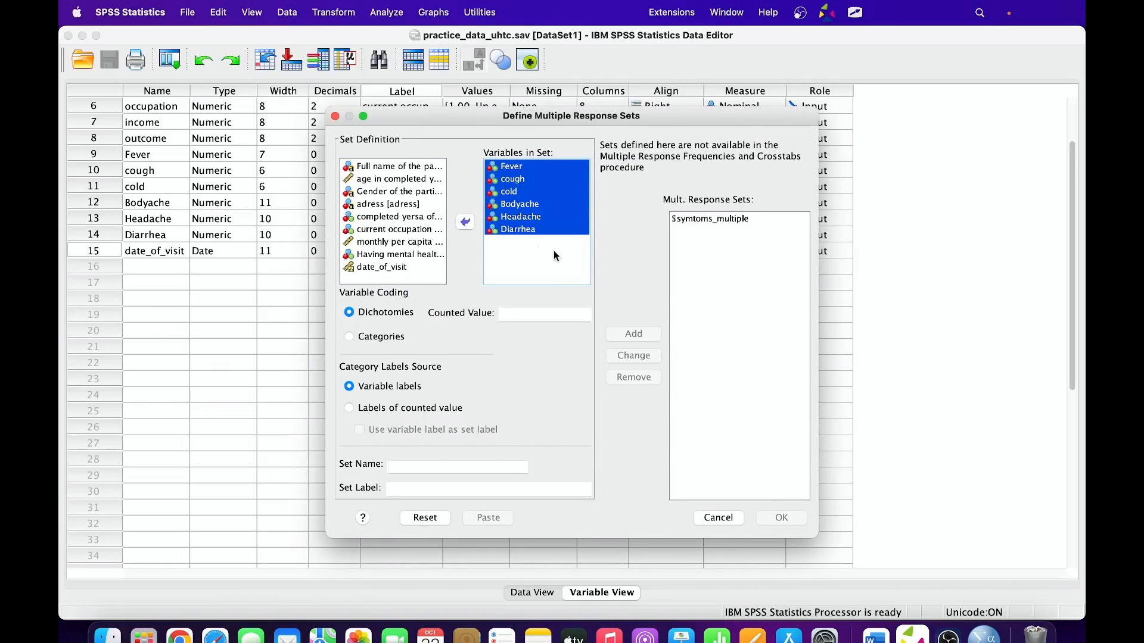
pyautogui.click(519, 315)
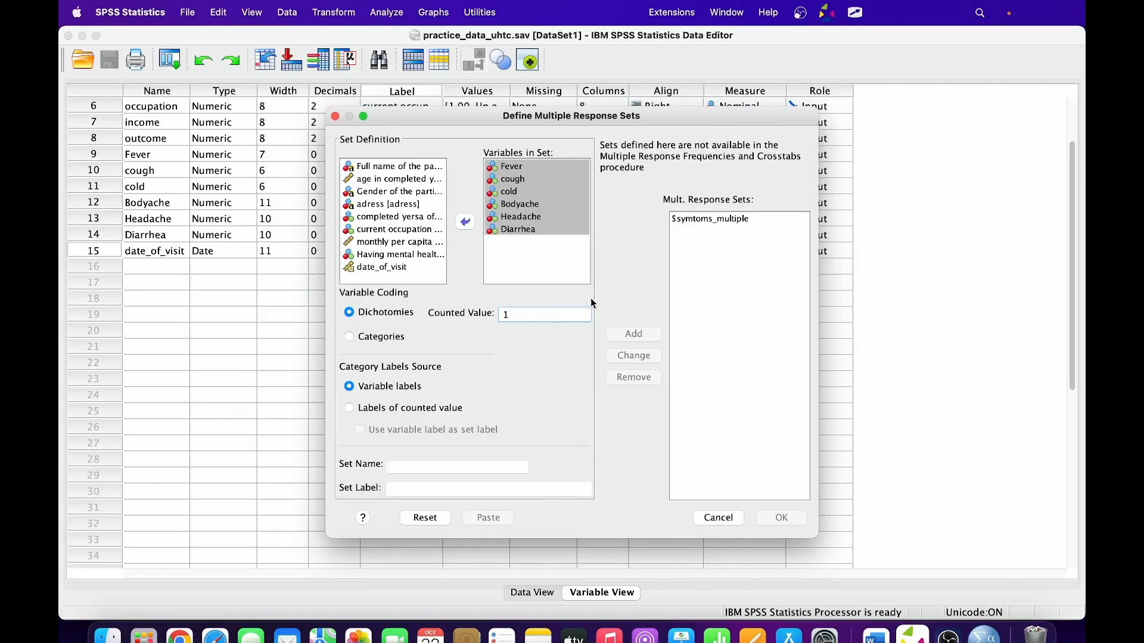
# - Remove the existing $symtoms_multiple set and place Fever through Diarrhea in a new dichotomous set with counted value 1
pyautogui.click(714, 219)
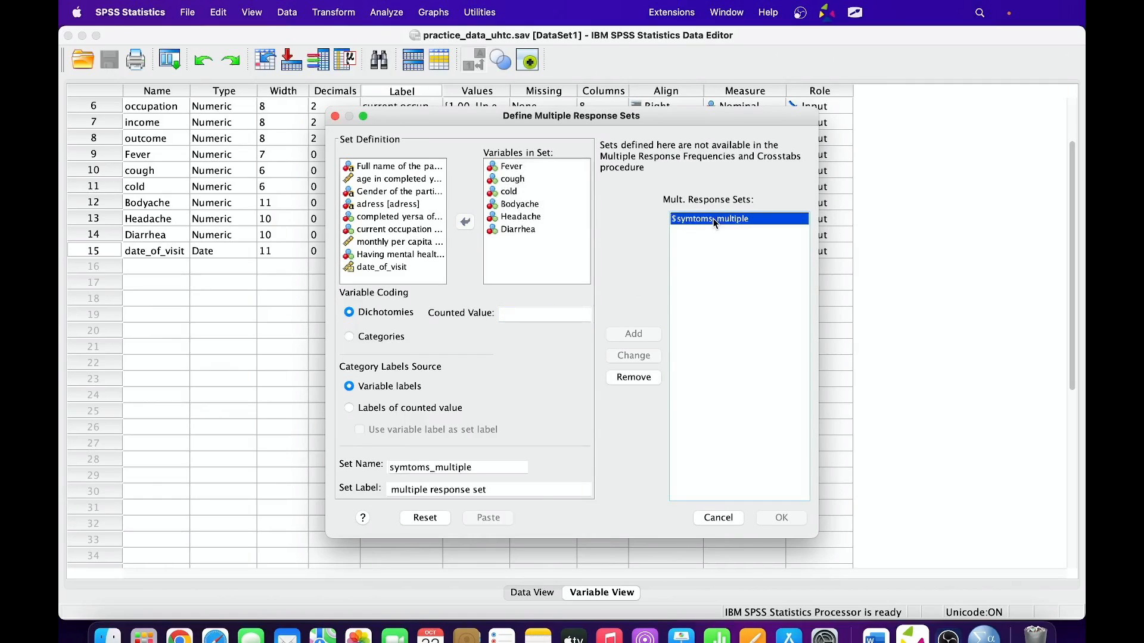
pyautogui.click(632, 378)
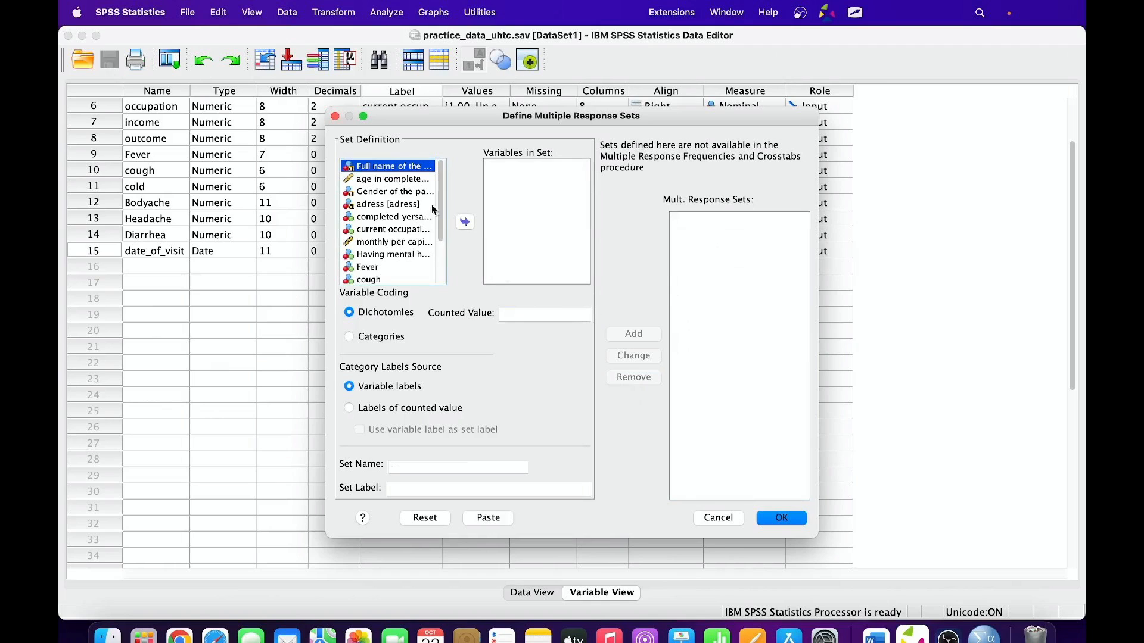
pyautogui.moveTo(440, 208); pyautogui.dragTo(441, 264)
pyautogui.click(368, 203)
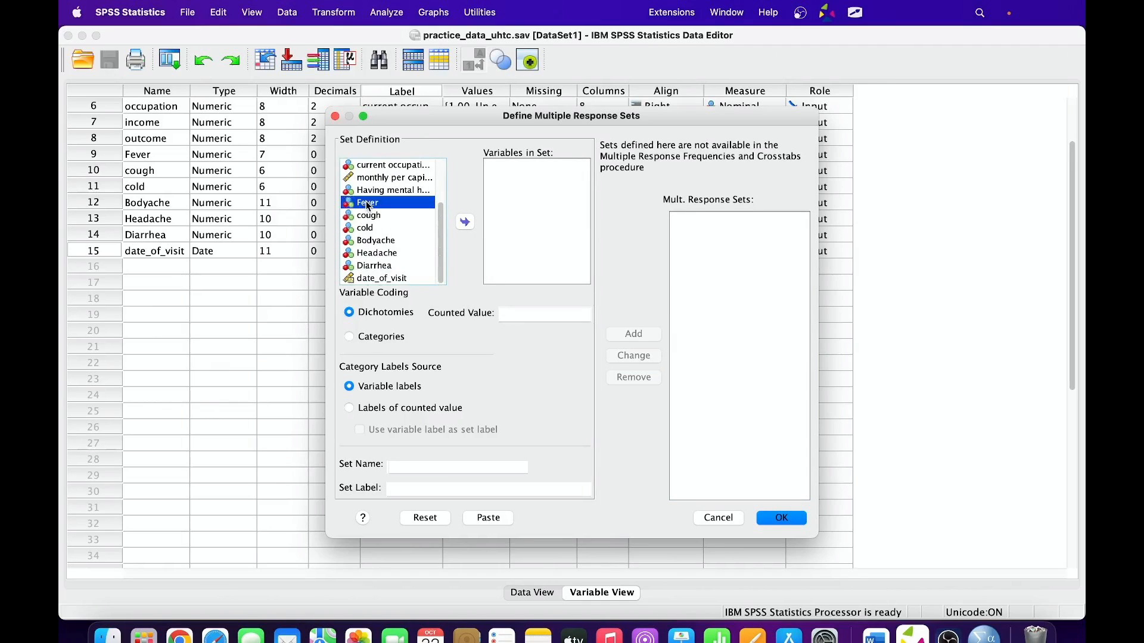
pyautogui.hotkey('shift', 'Down')
pyautogui.hotkey('shift', 'Down')
pyautogui.hotkey('shift', 'Down')
pyautogui.hotkey('shift', 'Down')
pyautogui.hotkey('shift', 'Down')
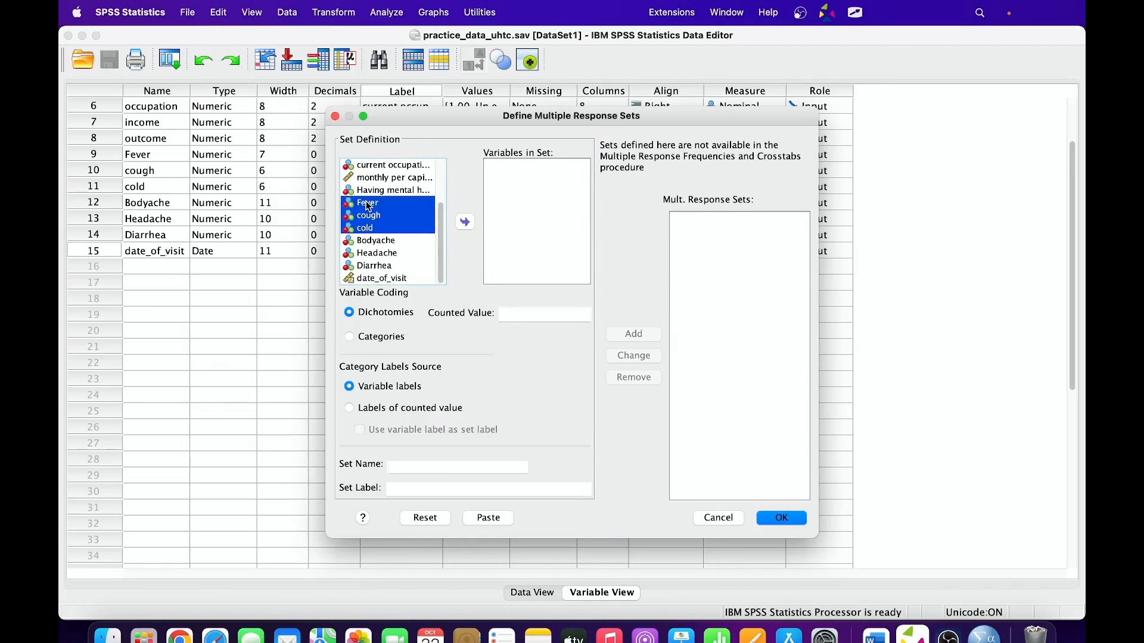
pyautogui.click(465, 222)
pyautogui.click(527, 311)
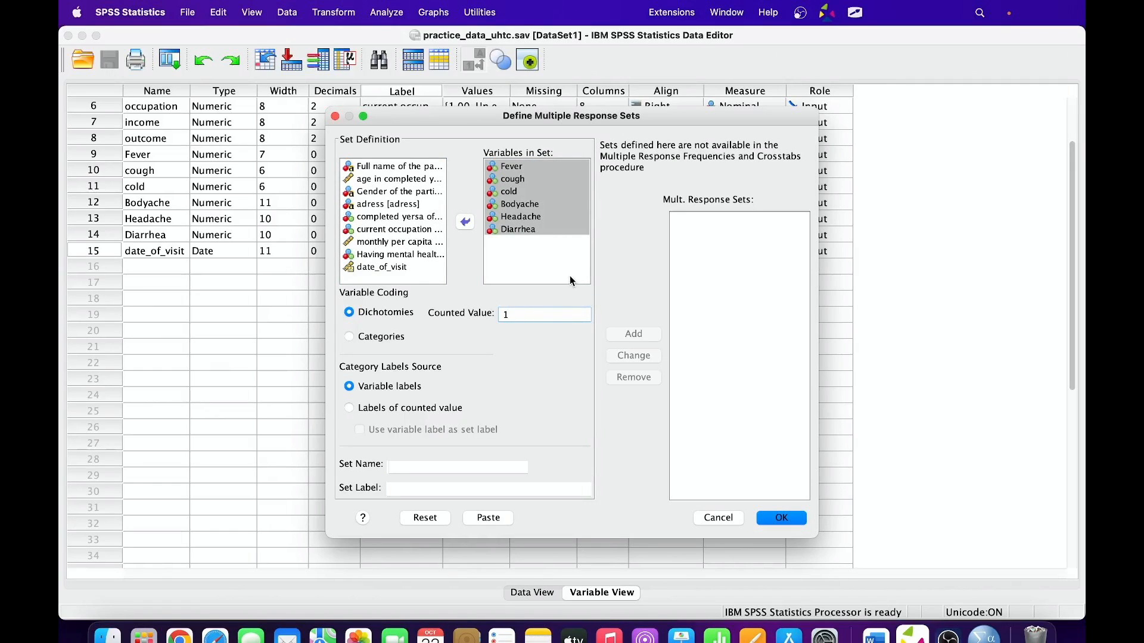
# - Name the set multiple_res_symtoms, label it "No of symtoms presented" and add it to the multiple response sets
pyautogui.click(417, 467)
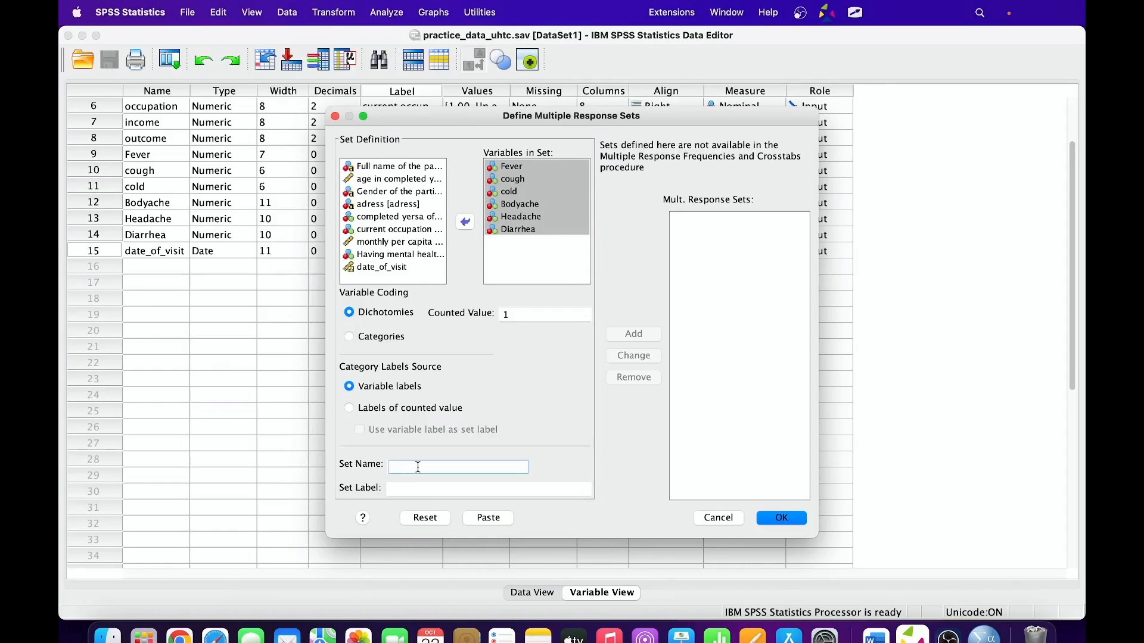
pyautogui.write('multiple_res')
pyautogui.press('Tab')
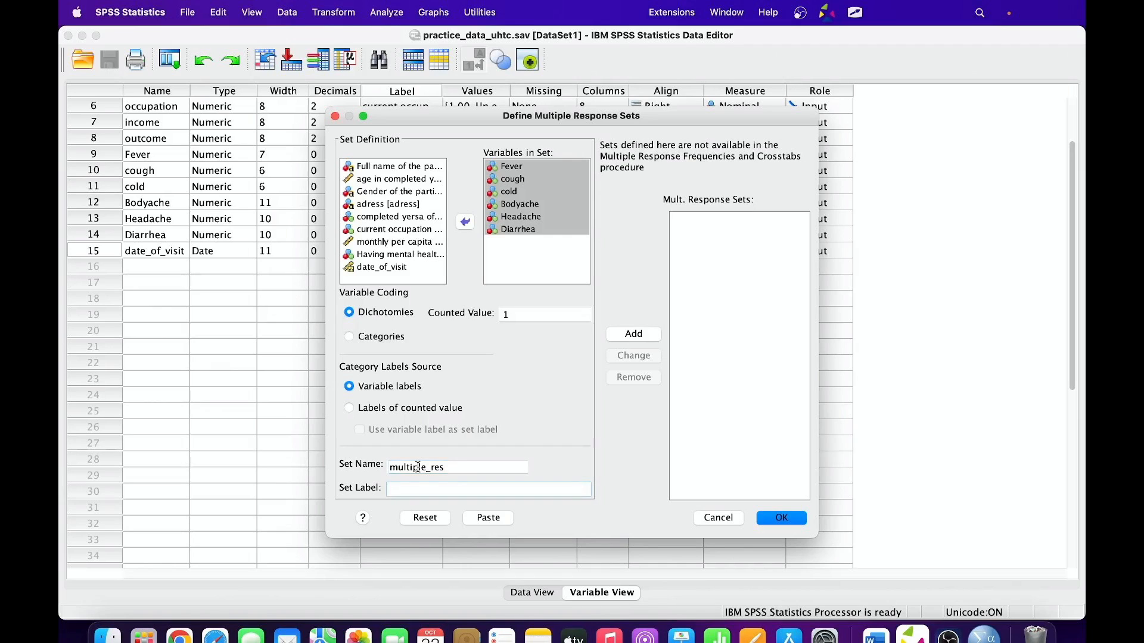
pyautogui.click(462, 471)
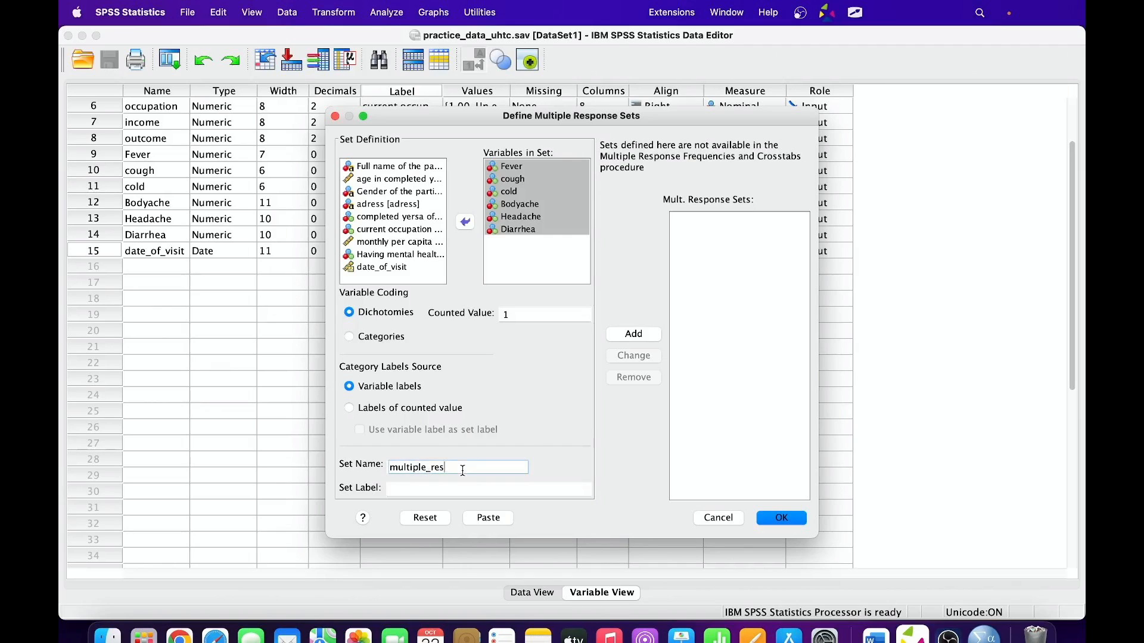
pyautogui.write('_symptoms')
pyautogui.click(446, 486)
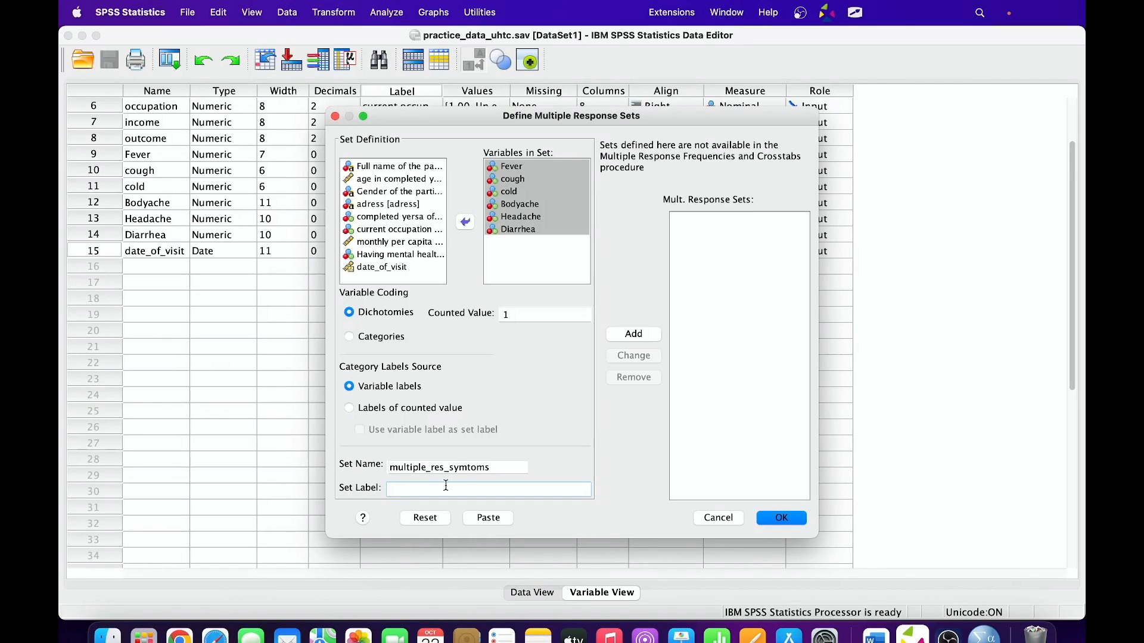
pyautogui.write('m')
pyautogui.press('BackSpace')
pyautogui.write('No of symtoms presented')
pyautogui.click(635, 333)
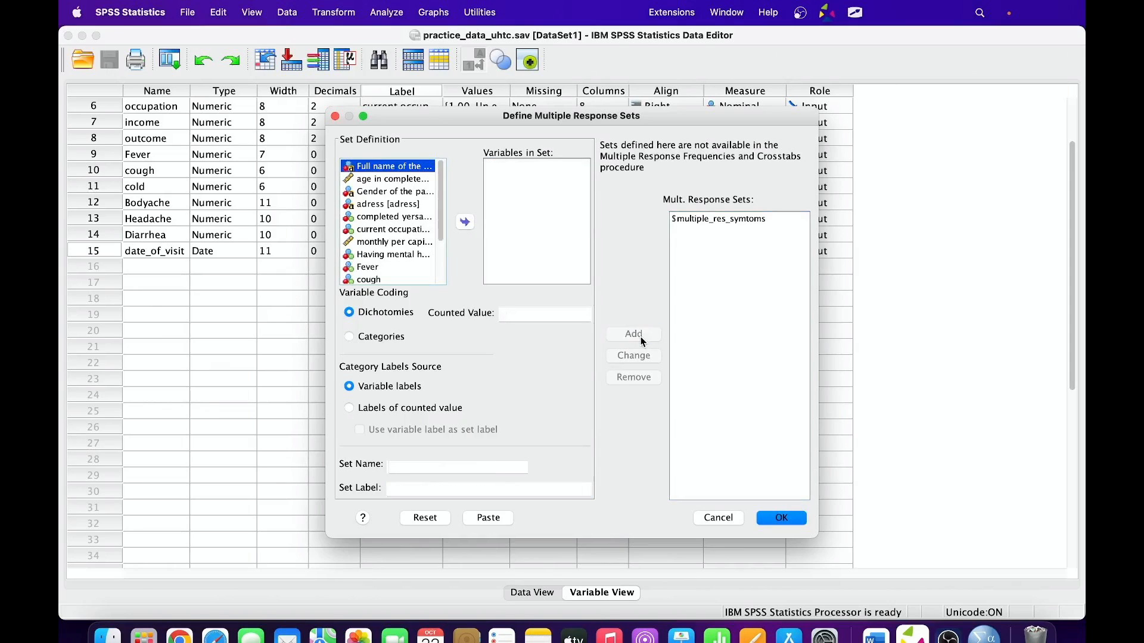
pyautogui.click(721, 218)
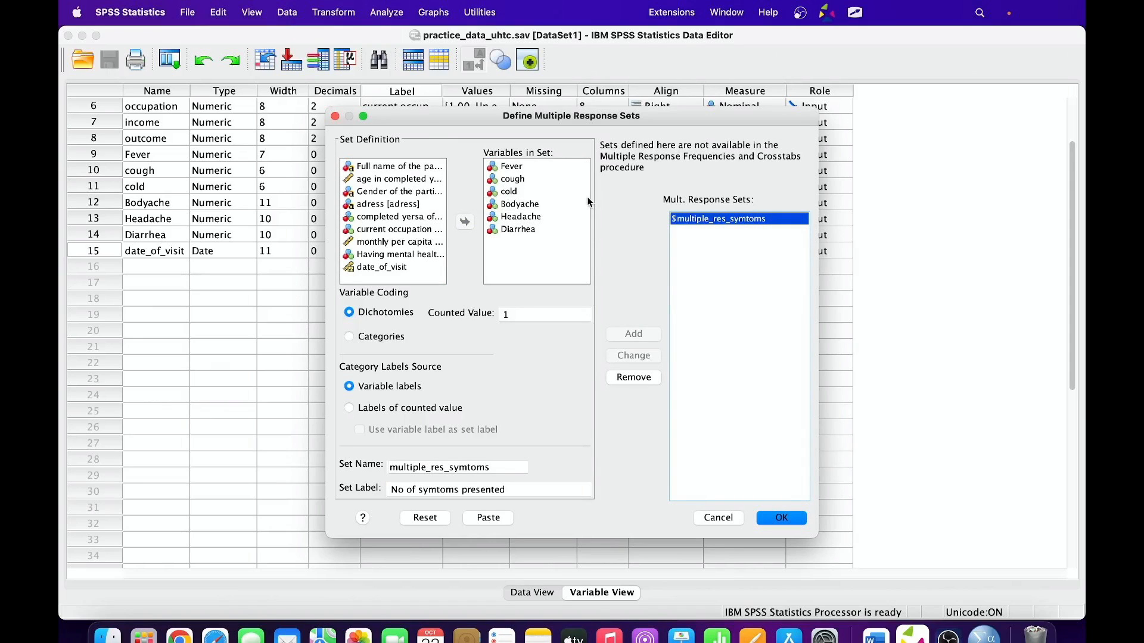
pyautogui.hotkey('ctrl', 'Tab')
pyautogui.press('f')
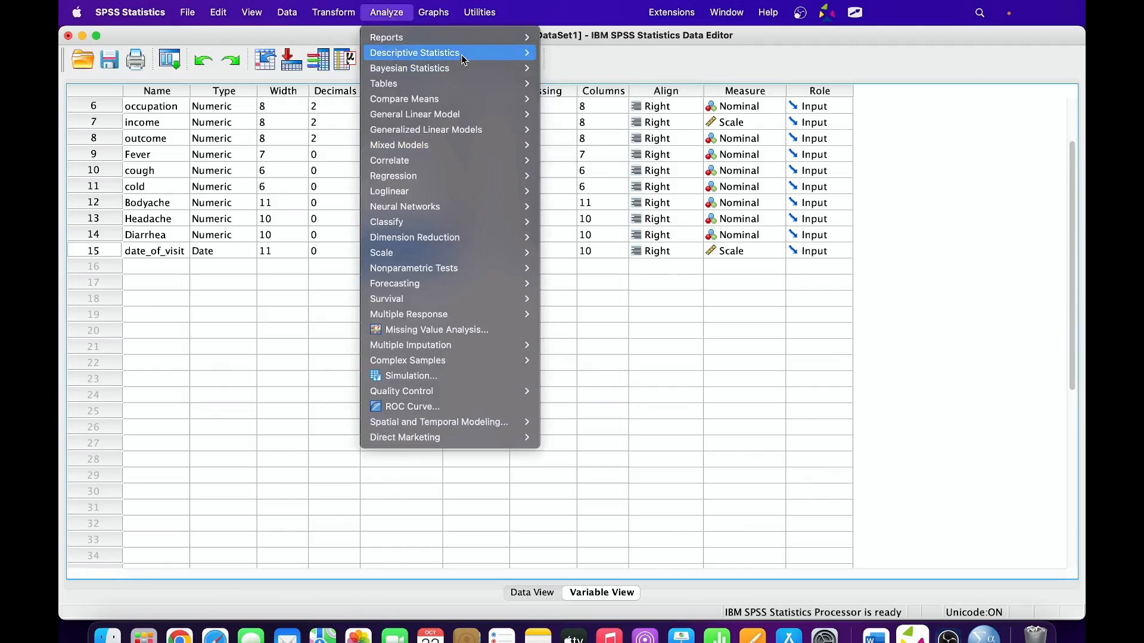
pyautogui.moveTo(489, 53)
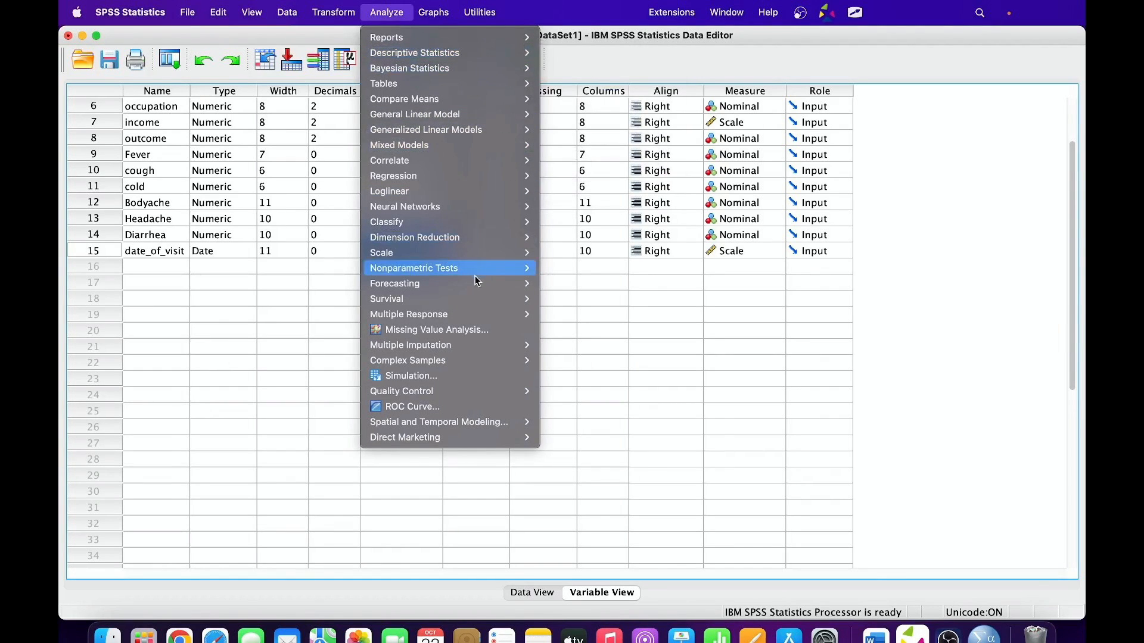
pyautogui.moveTo(471, 273)
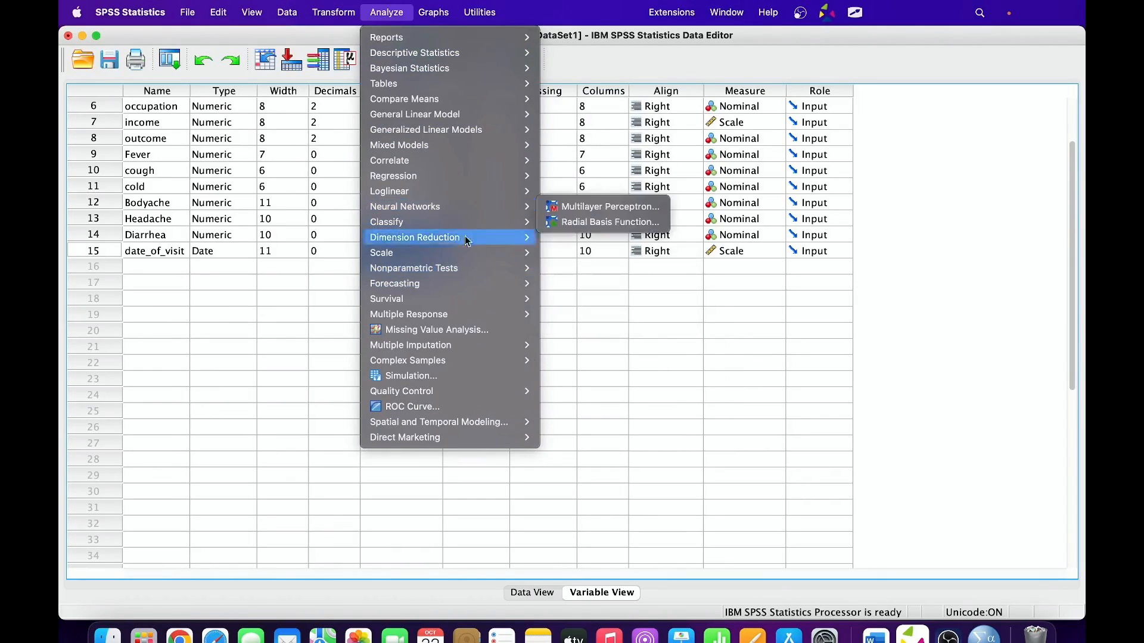
pyautogui.moveTo(463, 313)
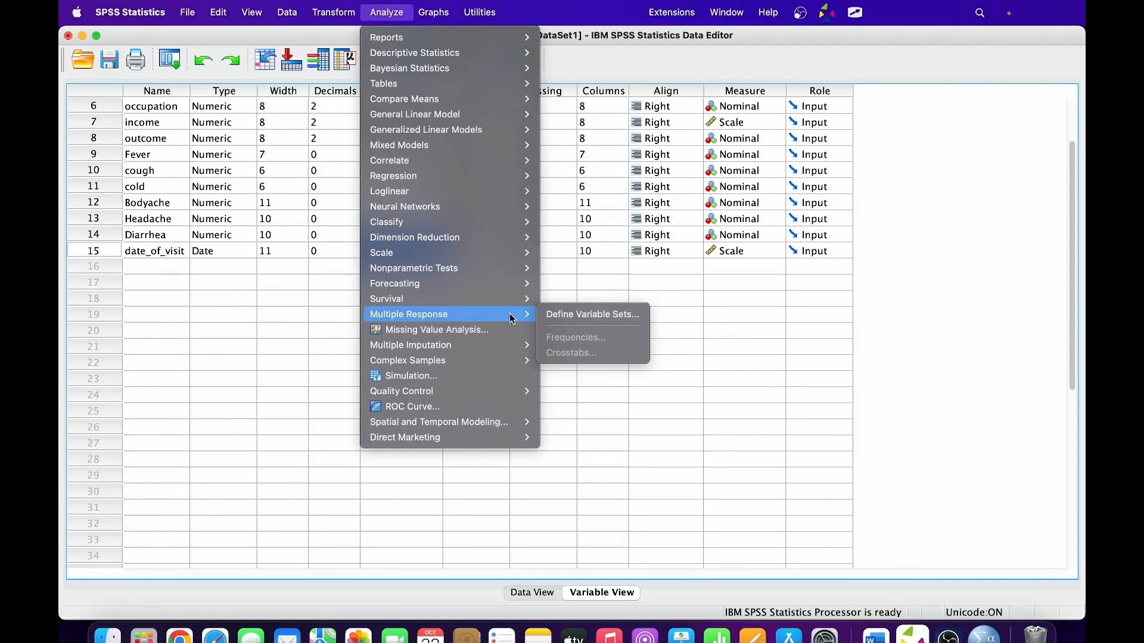
pyautogui.moveTo(292, 13)
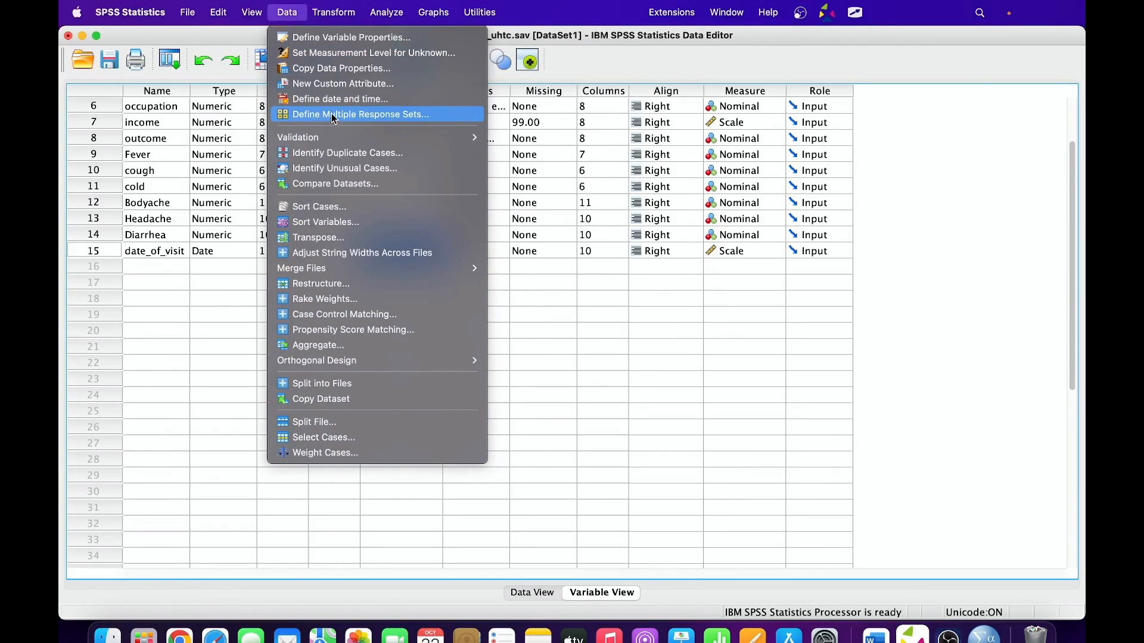
# - Start a simple bar chart in Chart Builder
pyautogui.moveTo(399, 13)
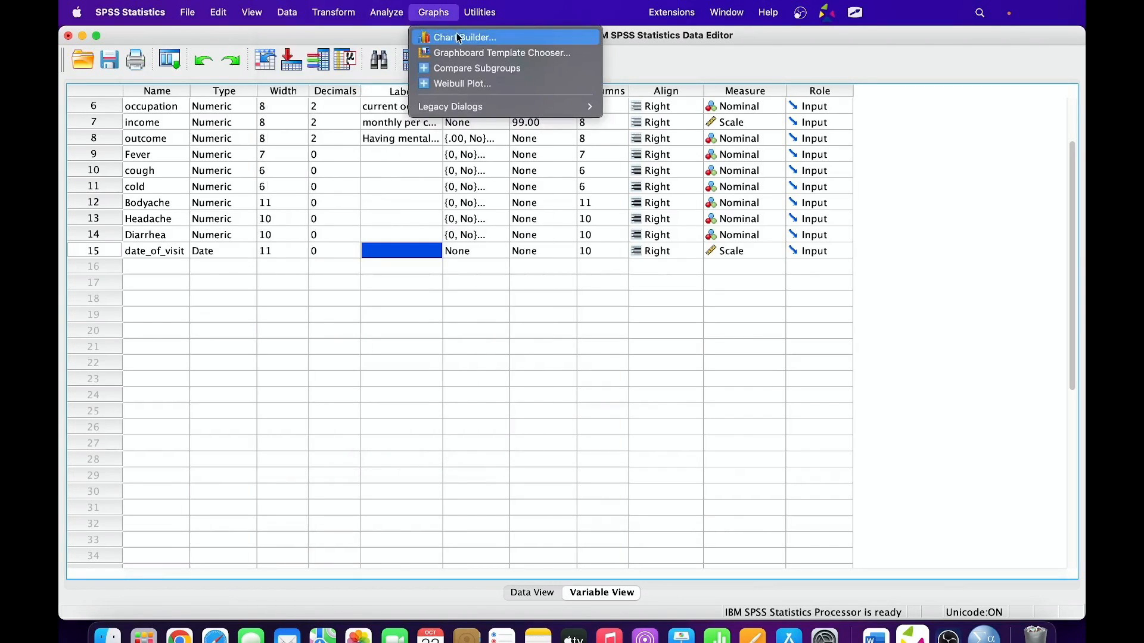
pyautogui.click(459, 36)
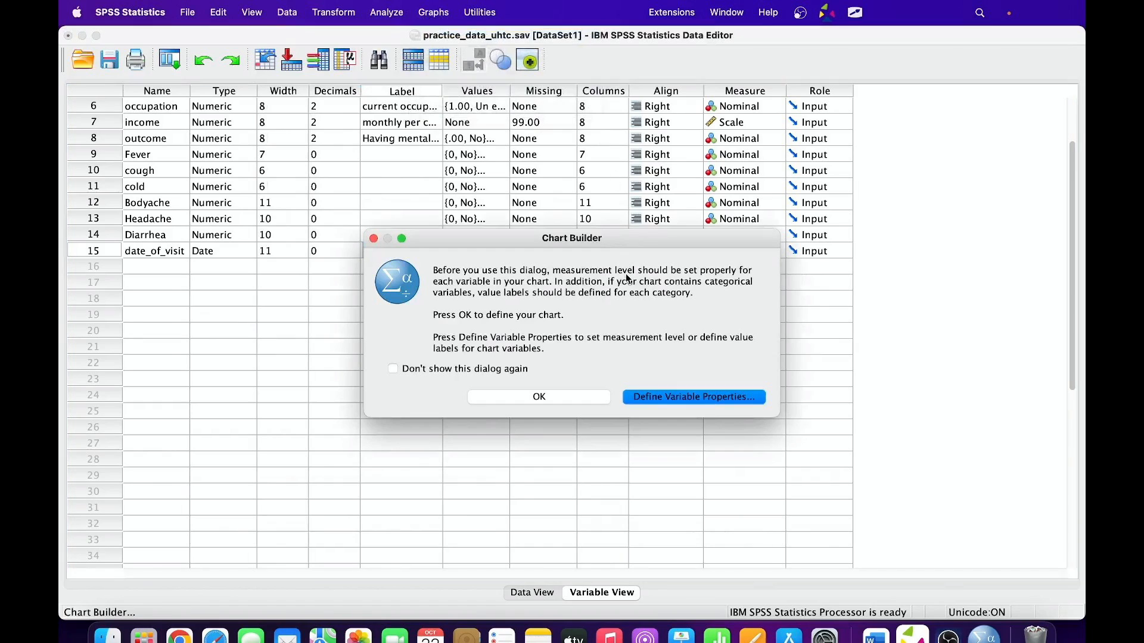
pyautogui.click(554, 394)
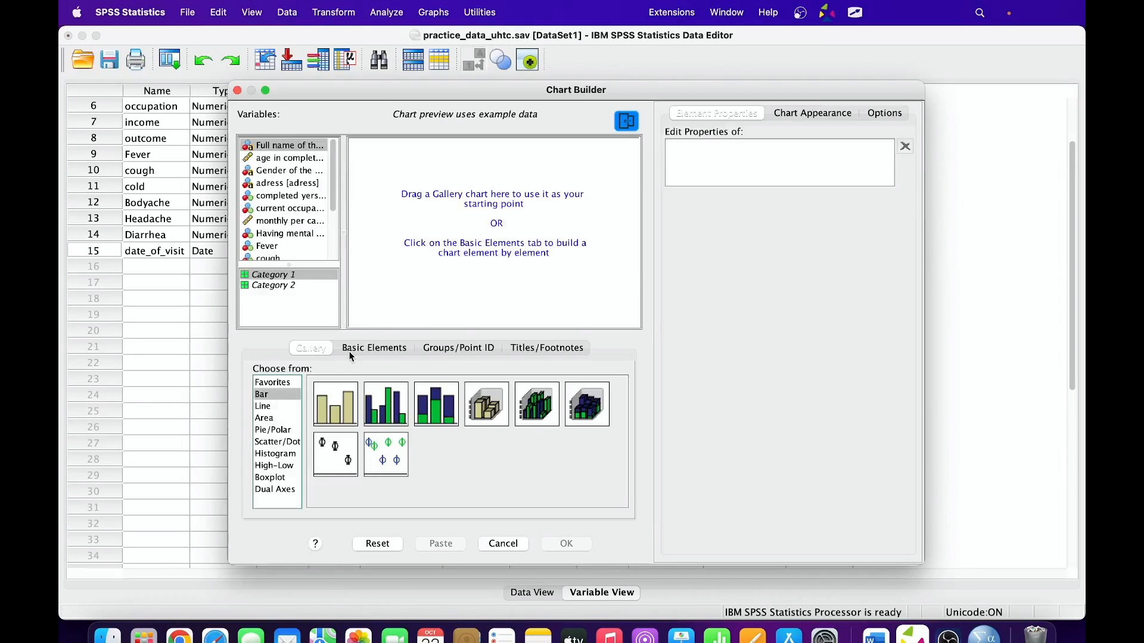
pyautogui.click(336, 412)
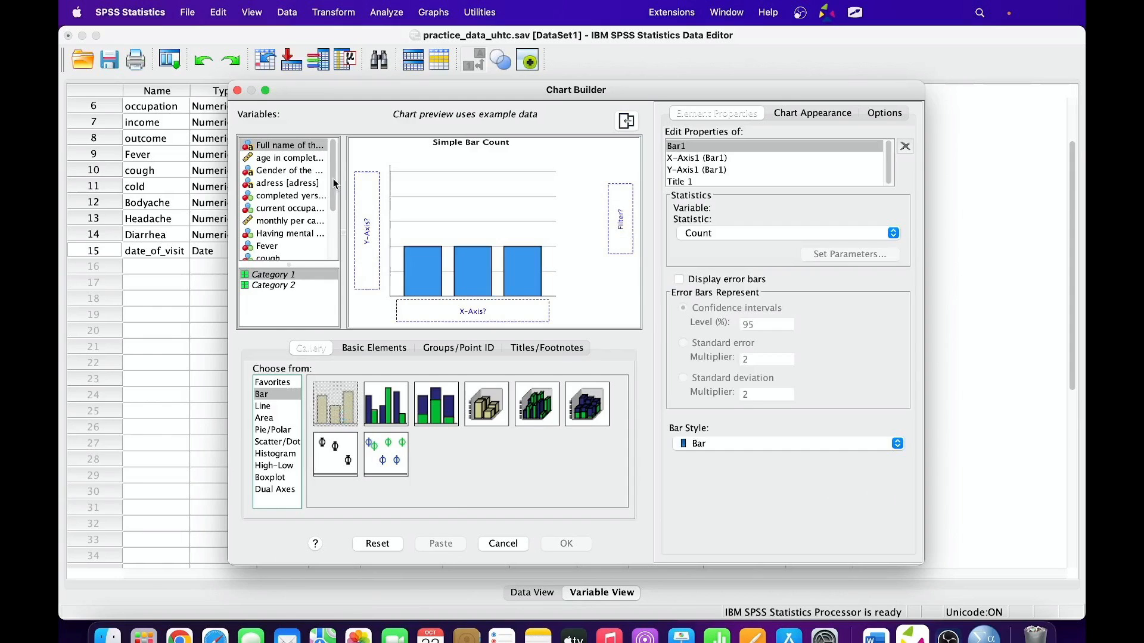
# - Assign the "No of symtoms presented" set to the X-axis, keep Count as the statistic and generate the chart
pyautogui.scroll(-5, 334, 183)
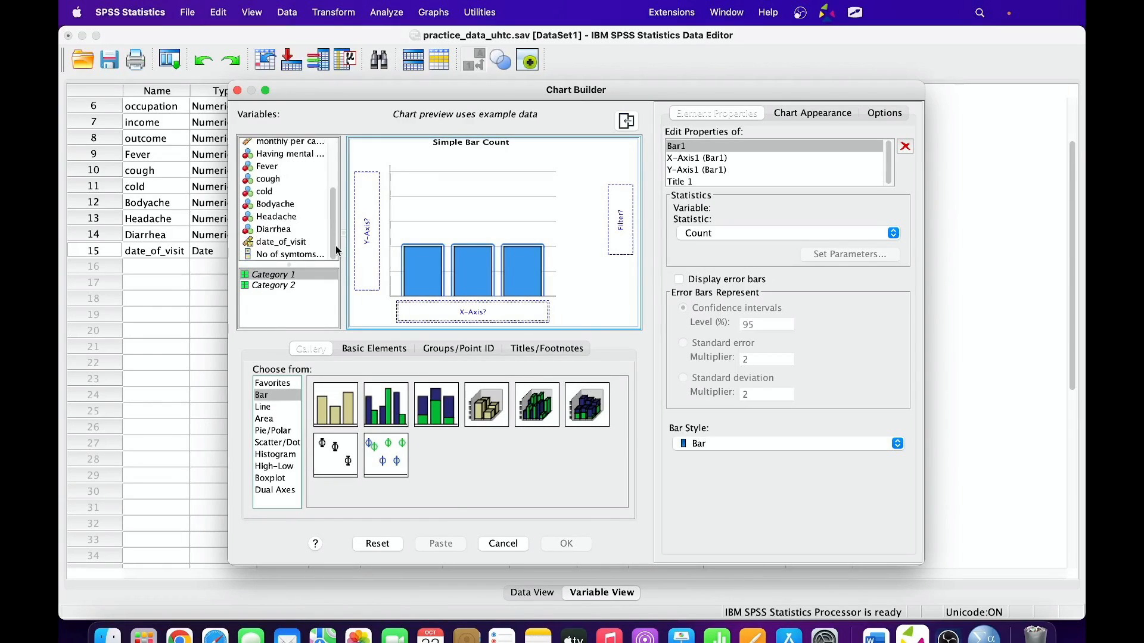
pyautogui.click(278, 257)
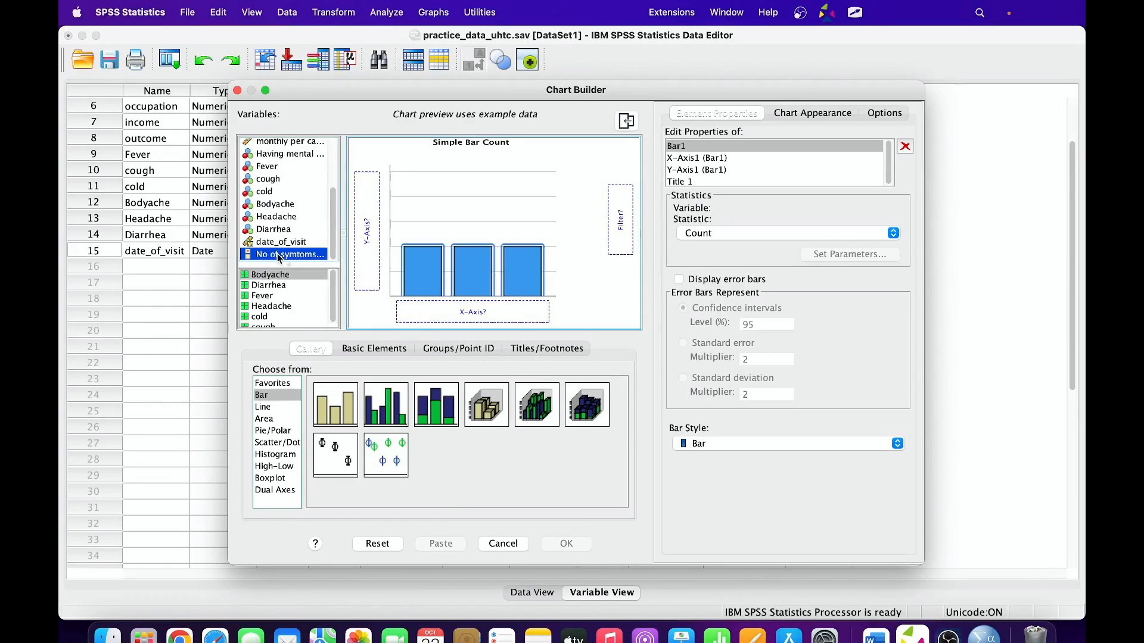
pyautogui.moveTo(278, 256); pyautogui.dragTo(435, 316)
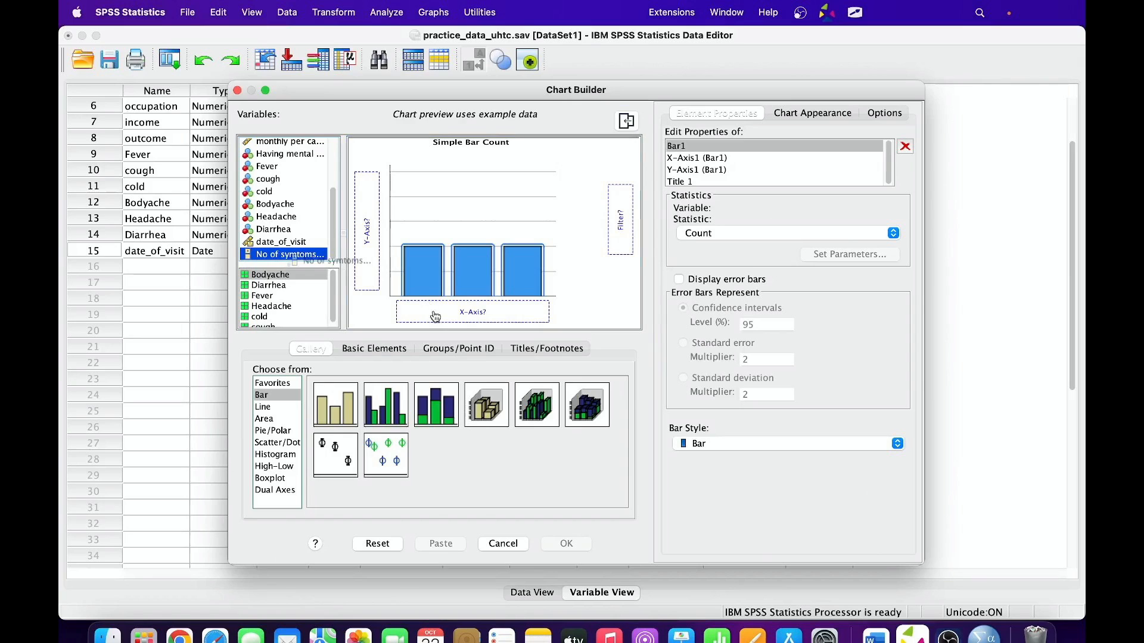
pyautogui.moveTo(296, 258); pyautogui.dragTo(435, 313)
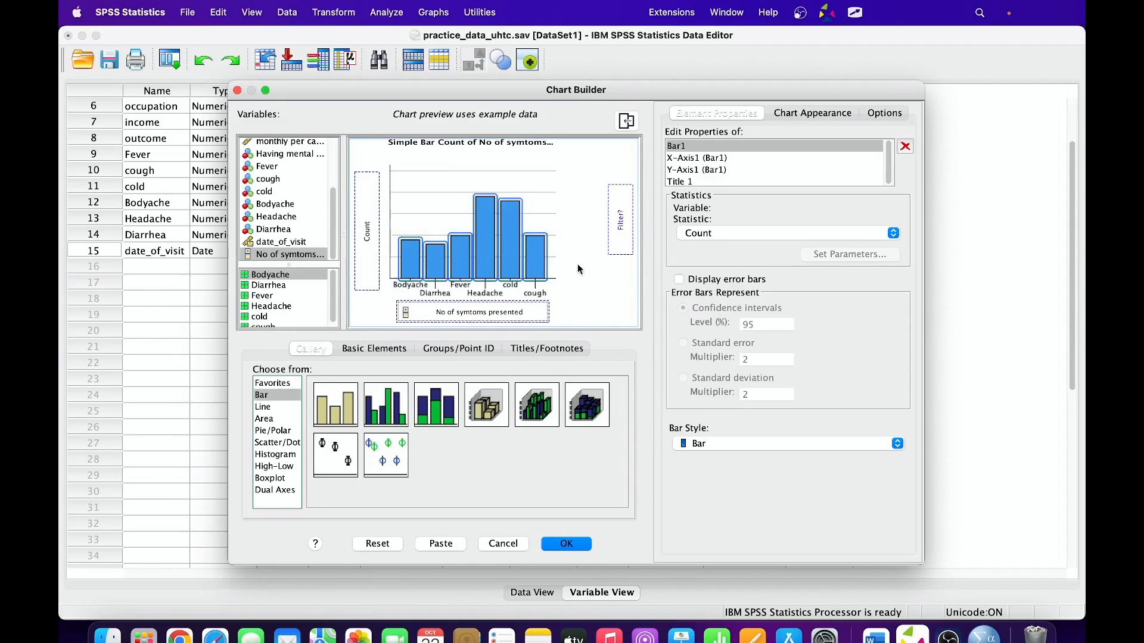
pyautogui.click(741, 231)
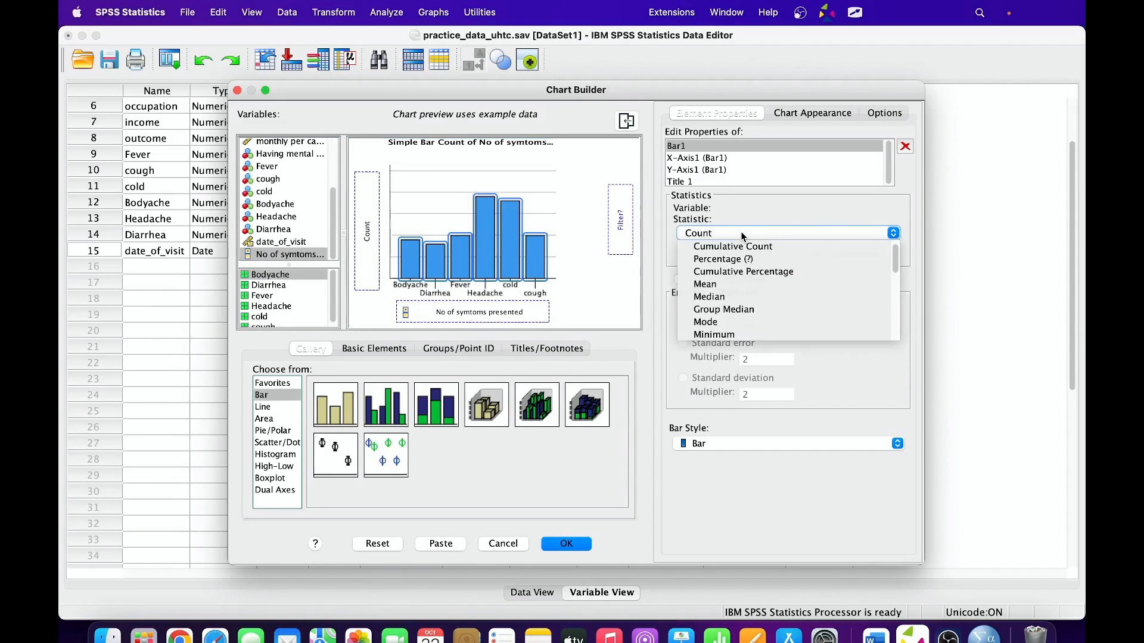
pyautogui.click(741, 231)
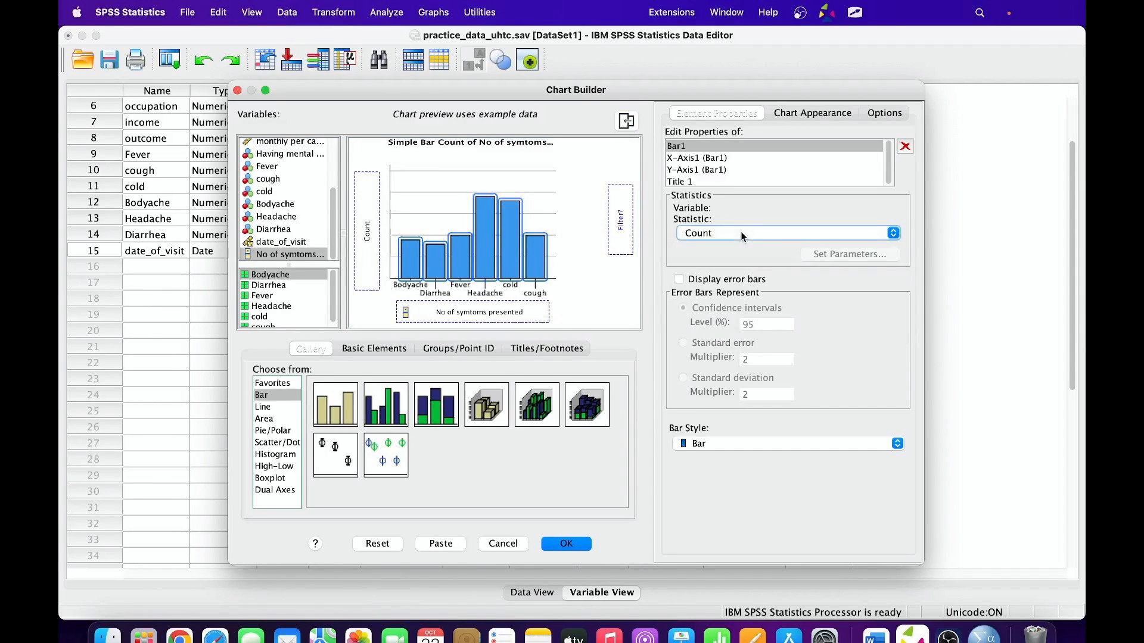
pyautogui.click(567, 546)
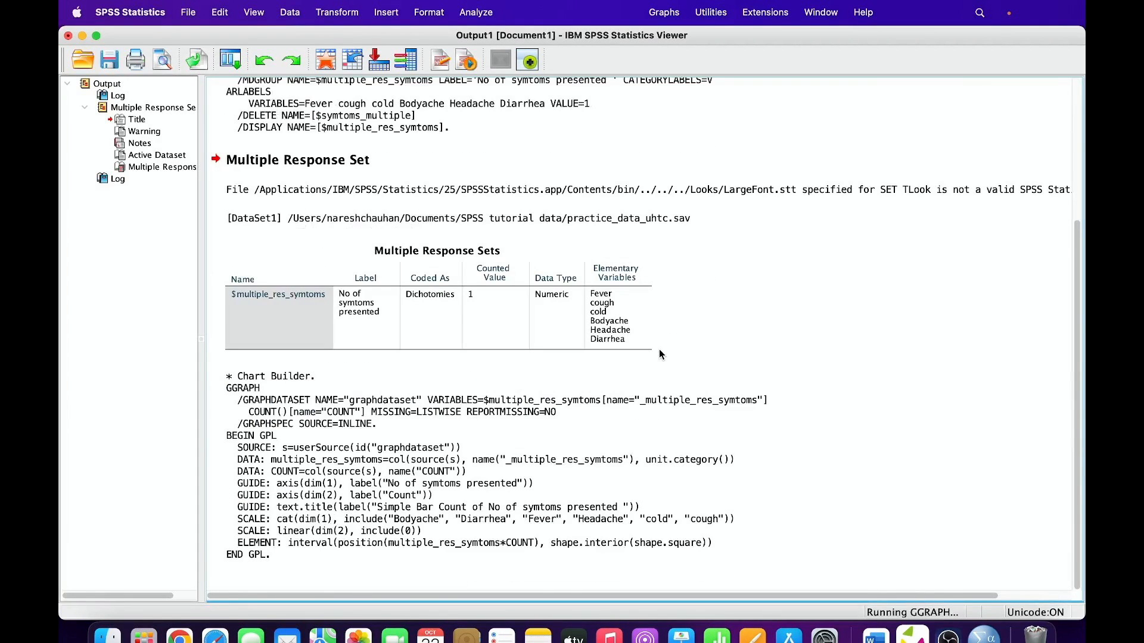
# - Open the generated bar chart of symptoms in the Chart Editor
pyautogui.click(506, 388)
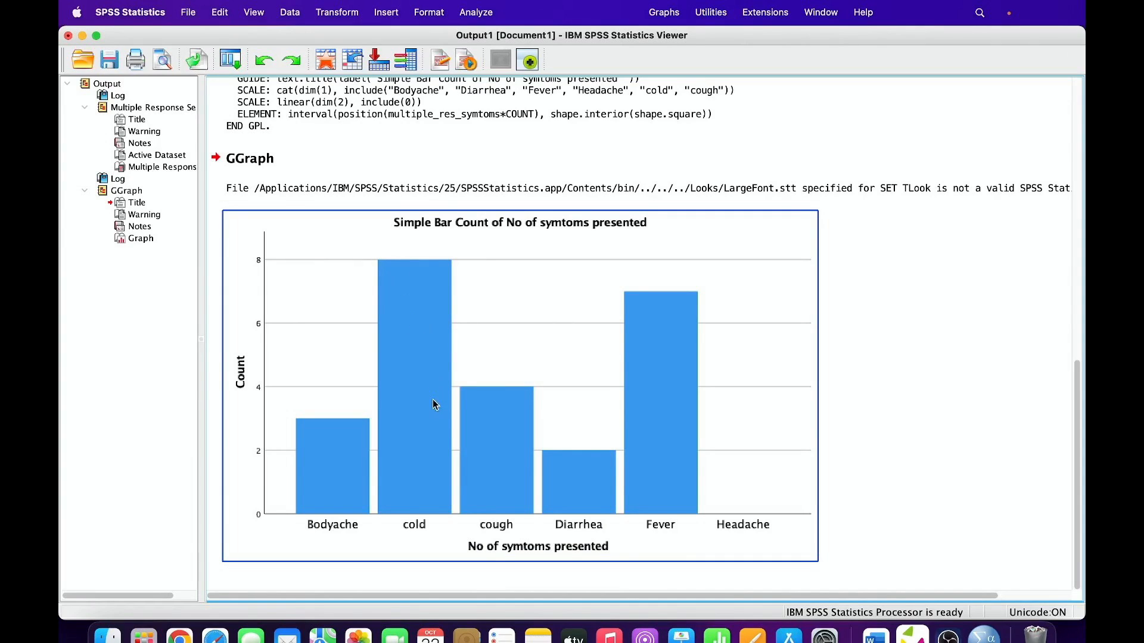
pyautogui.click(673, 333)
pyautogui.doubleClick(674, 337)
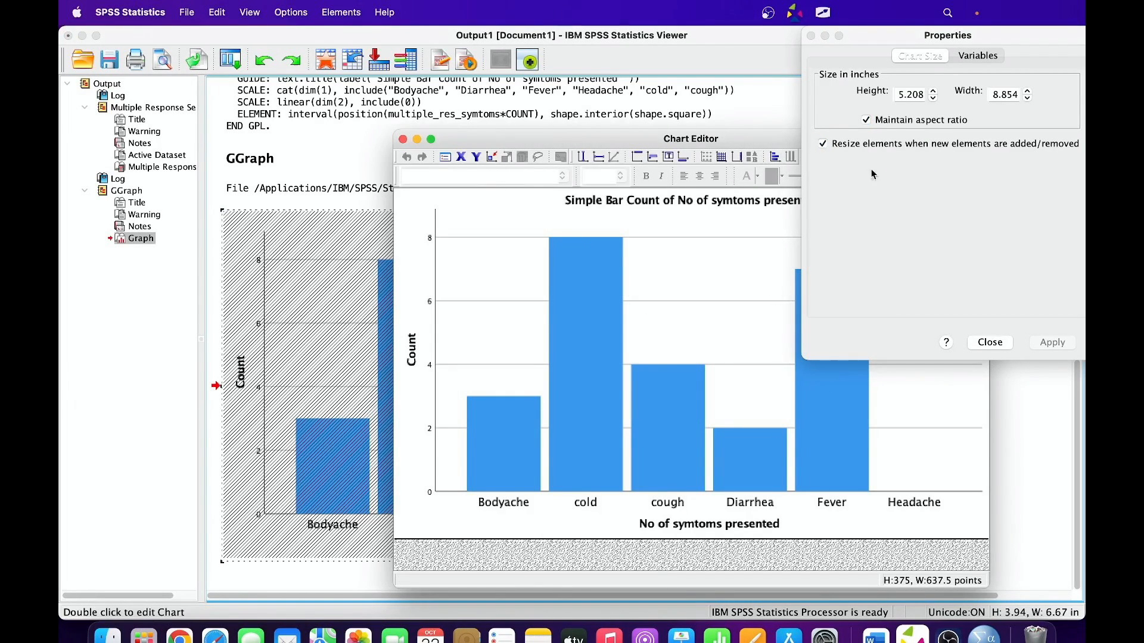
# - Add count data labels to the Fever, Diarrhea, cough, cold and Bodyache bars and close the Chart Editor
pyautogui.click(990, 343)
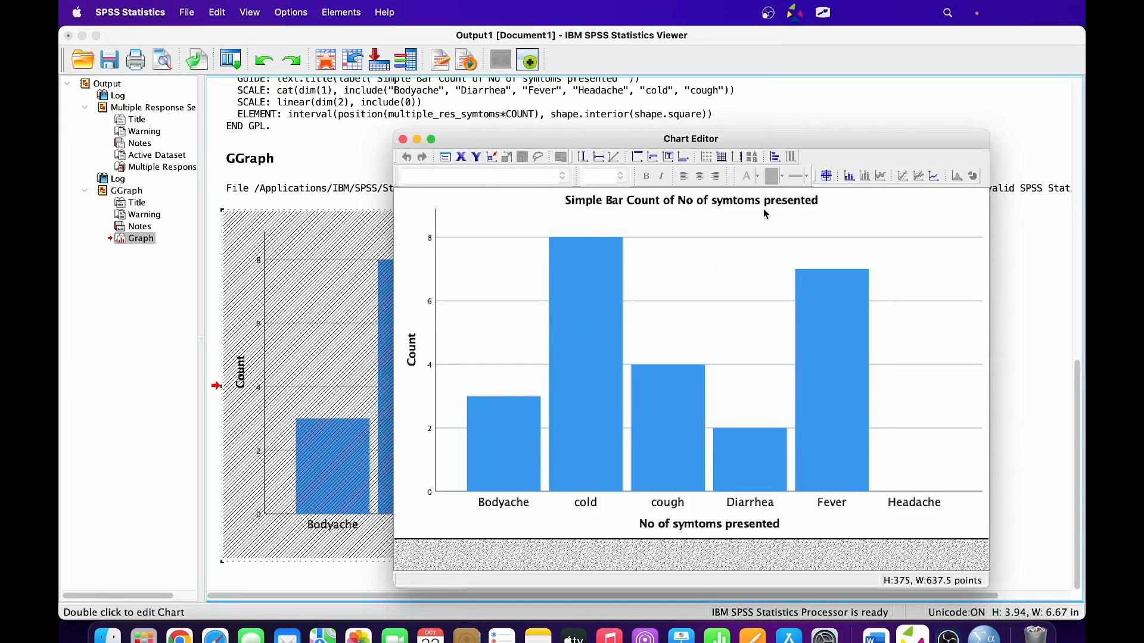
pyautogui.click(826, 176)
pyautogui.click(827, 310)
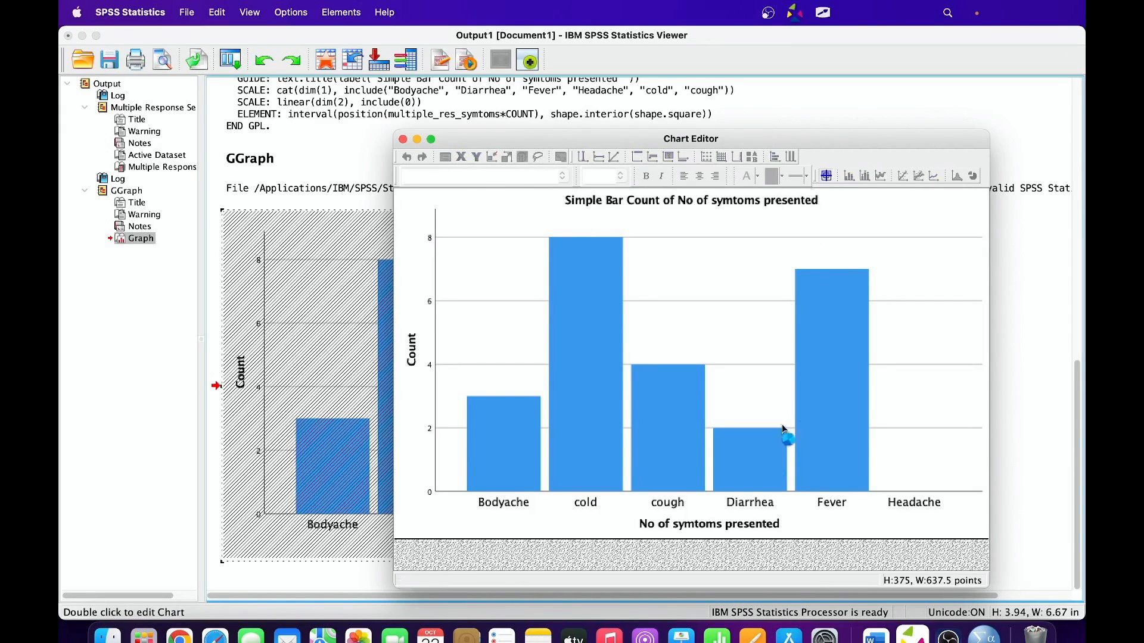
pyautogui.click(756, 464)
pyautogui.click(664, 417)
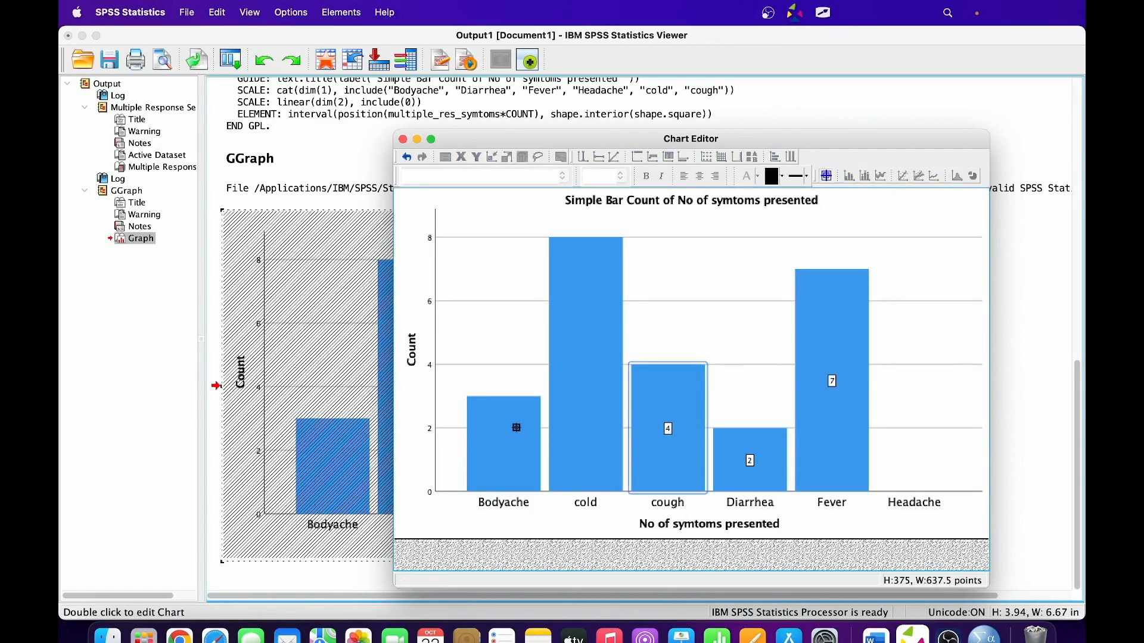
pyautogui.click(584, 310)
pyautogui.click(507, 429)
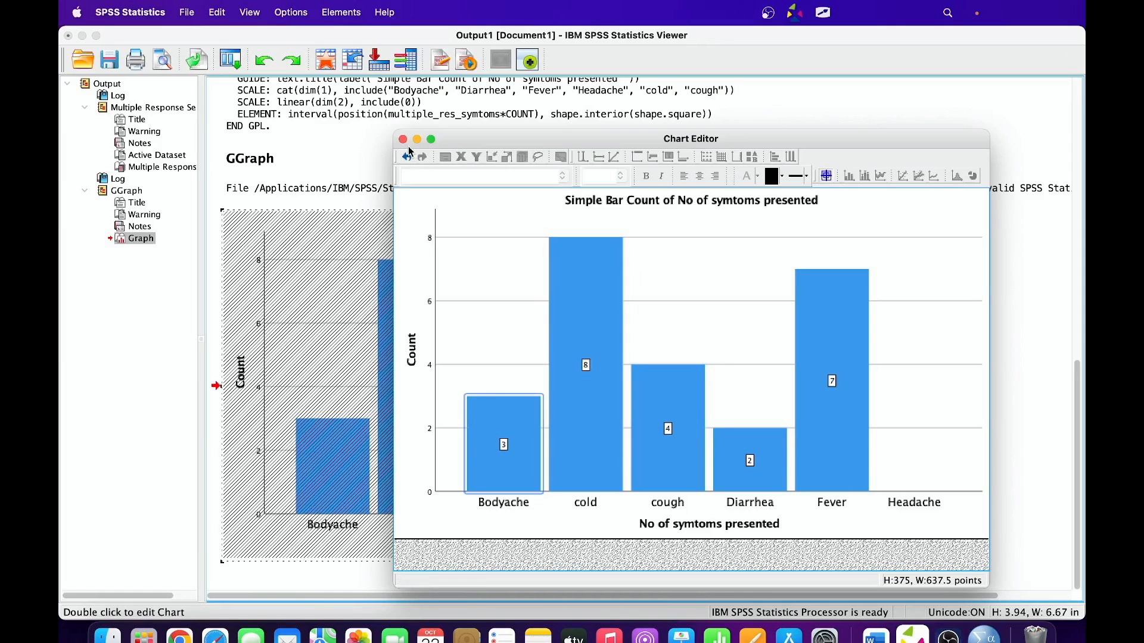
pyautogui.click(403, 139)
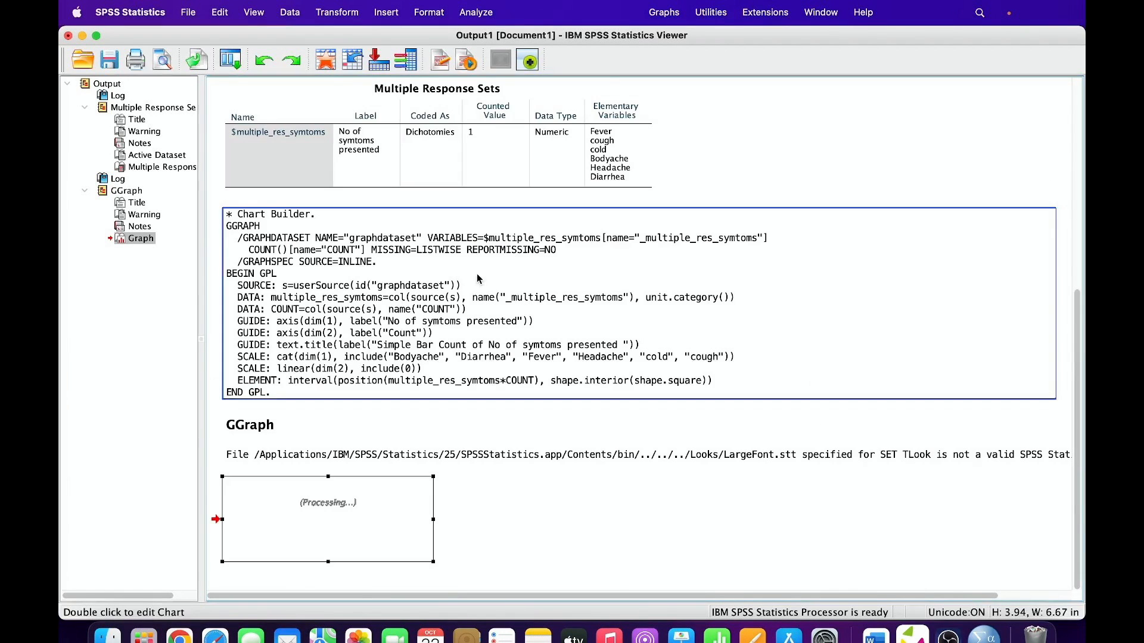
pyautogui.scroll(-5, 593, 348)
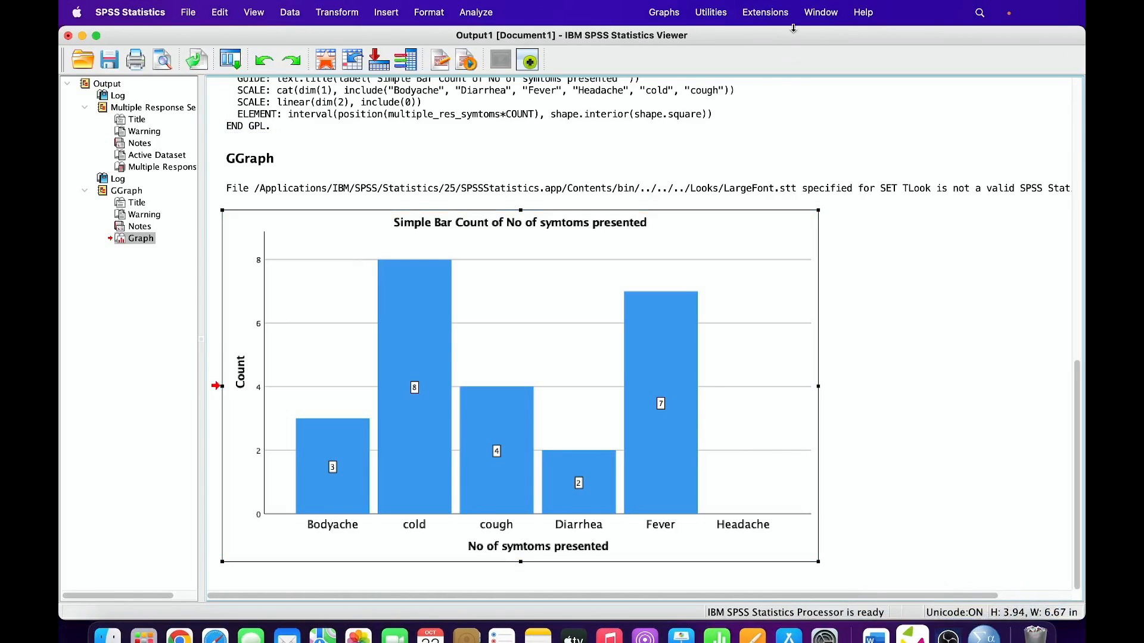
# - Return to the practice_data_uhtc.sav data, reopen Chart Builder and reset its previous chart definition
pyautogui.click(765, 15)
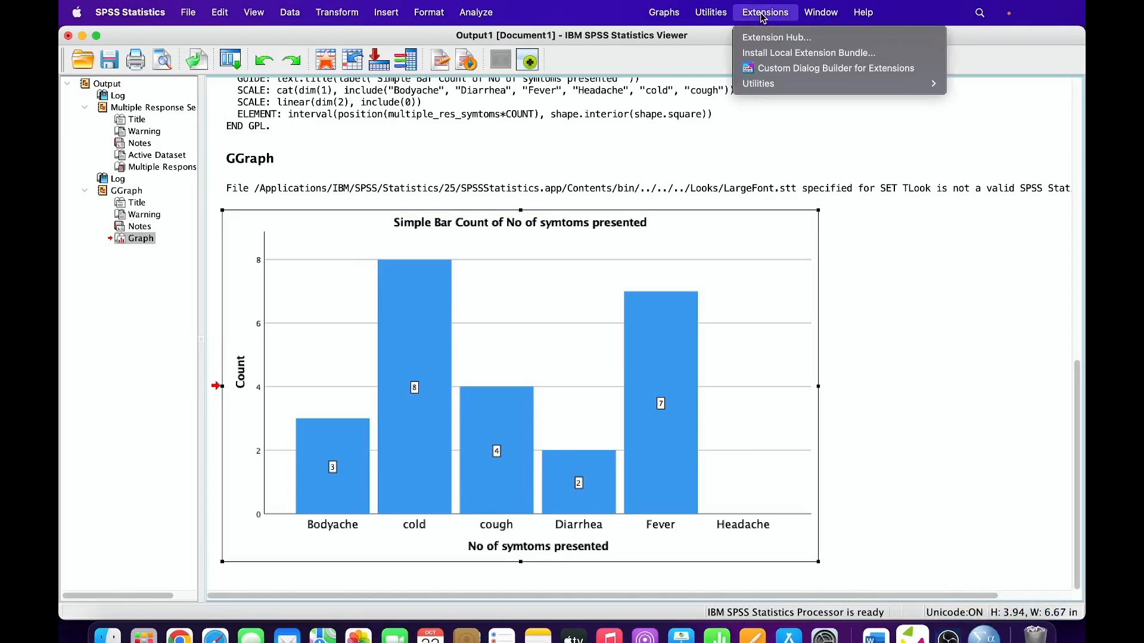
pyautogui.moveTo(820, 13)
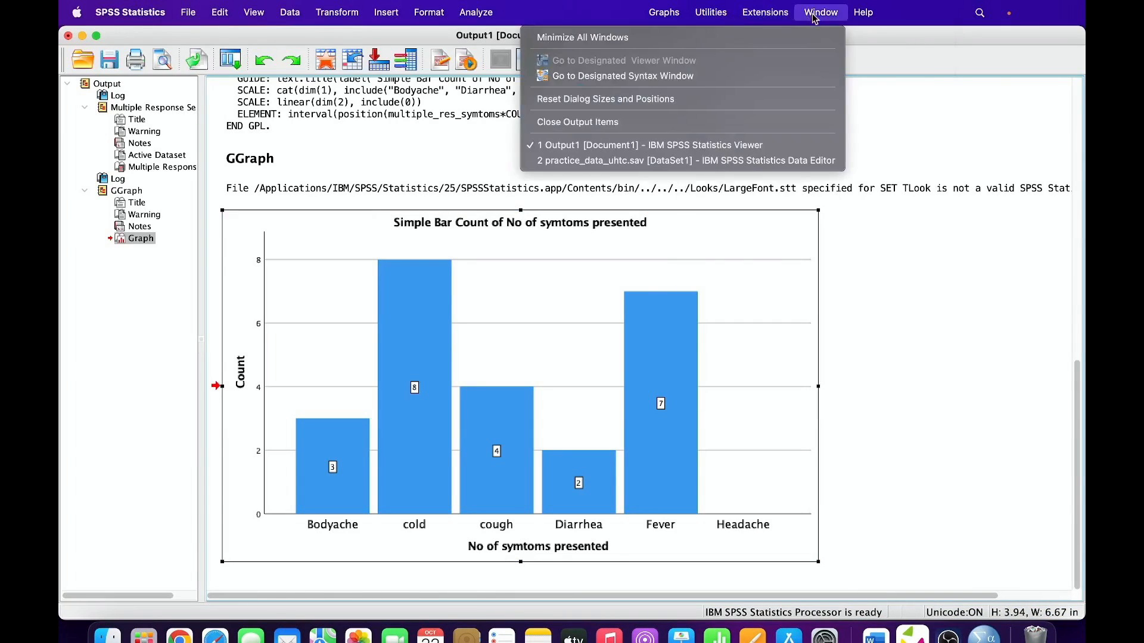
pyautogui.click(787, 161)
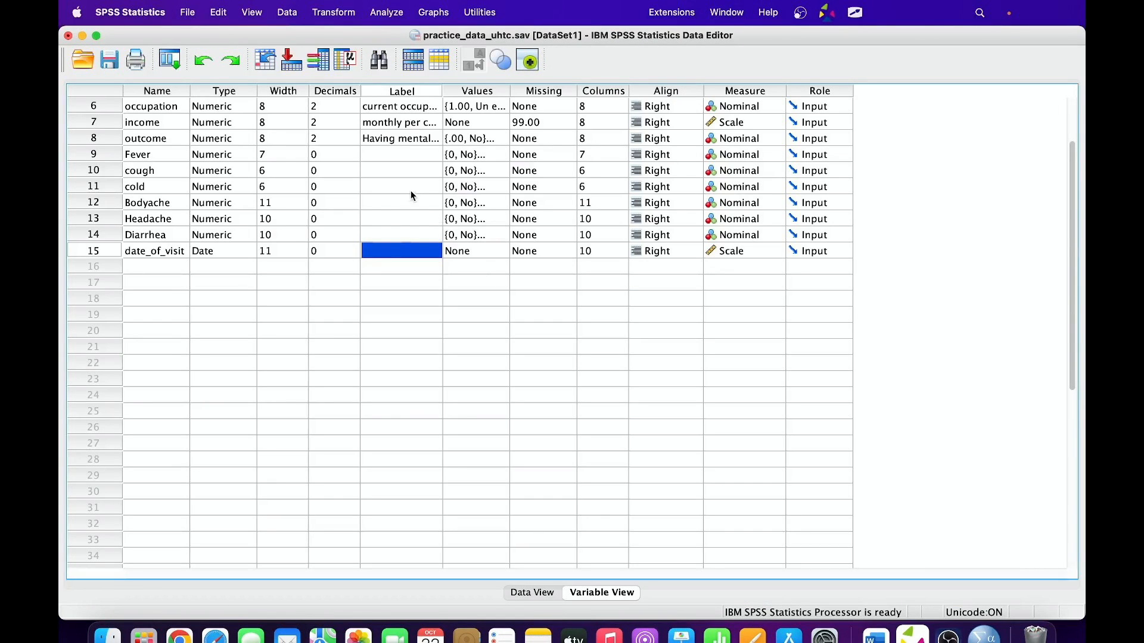
pyautogui.click(424, 13)
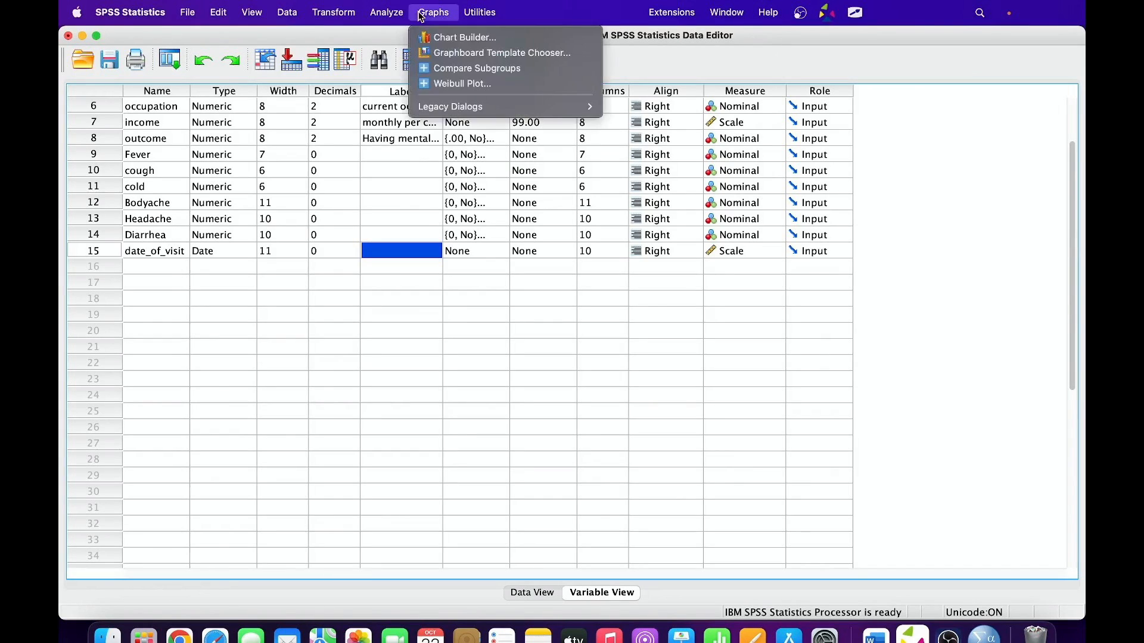
pyautogui.click(440, 34)
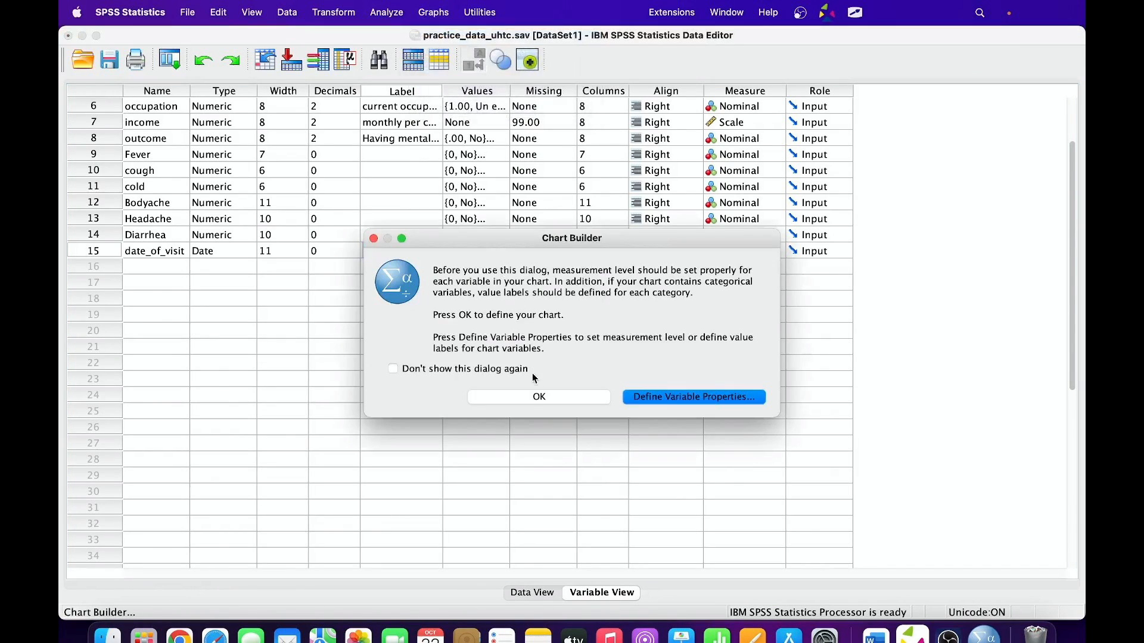
pyautogui.click(533, 397)
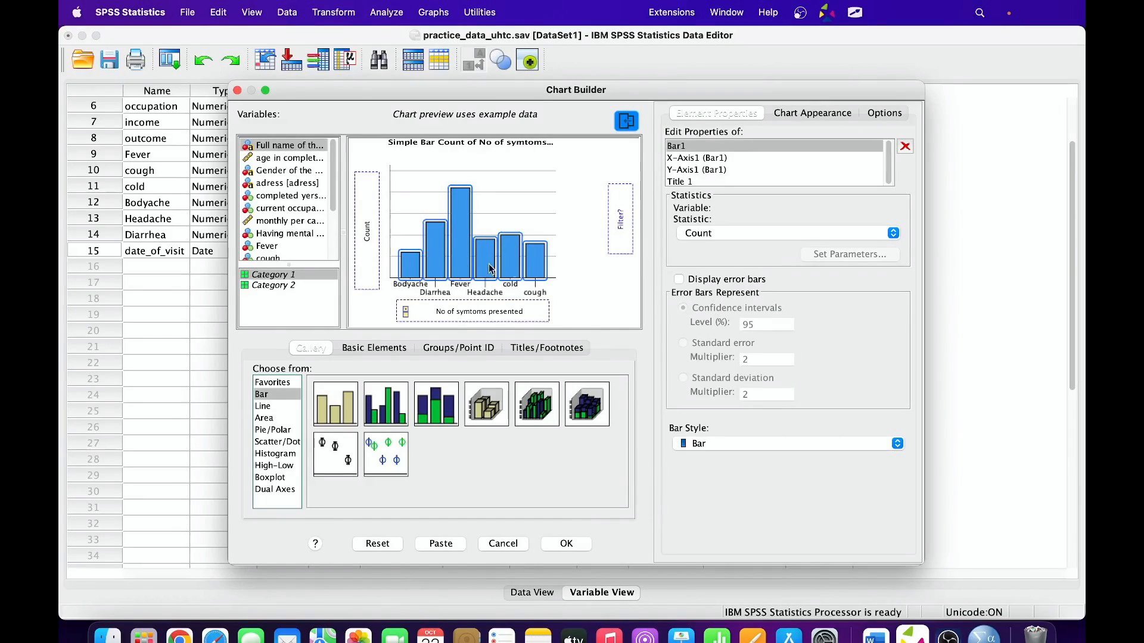
pyautogui.moveTo(336, 203); pyautogui.dragTo(338, 236)
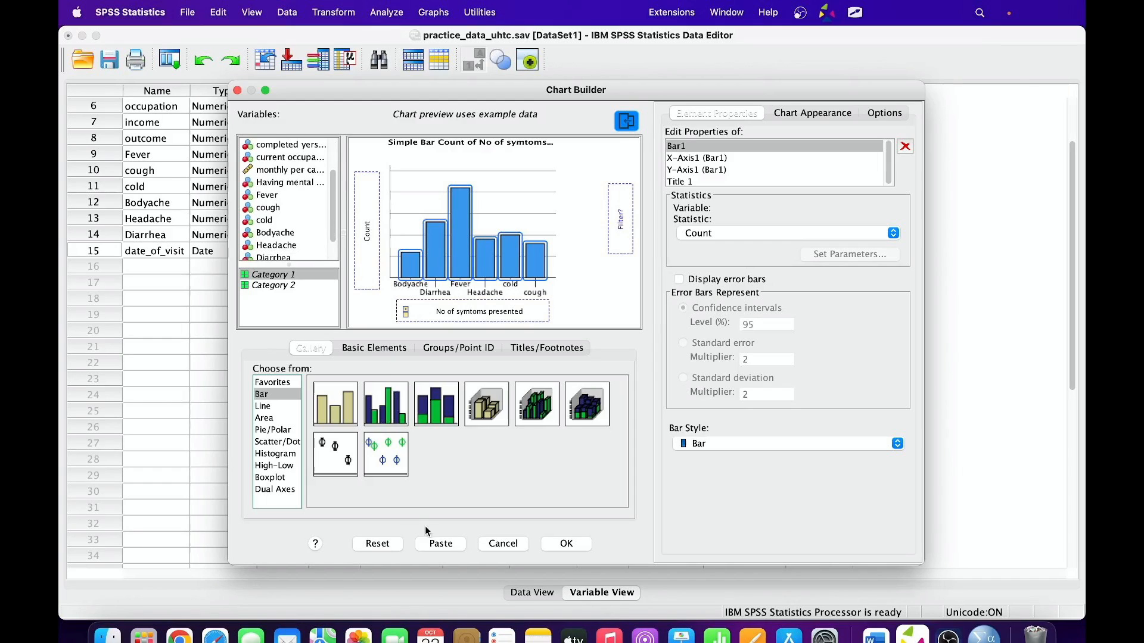
pyautogui.click(382, 544)
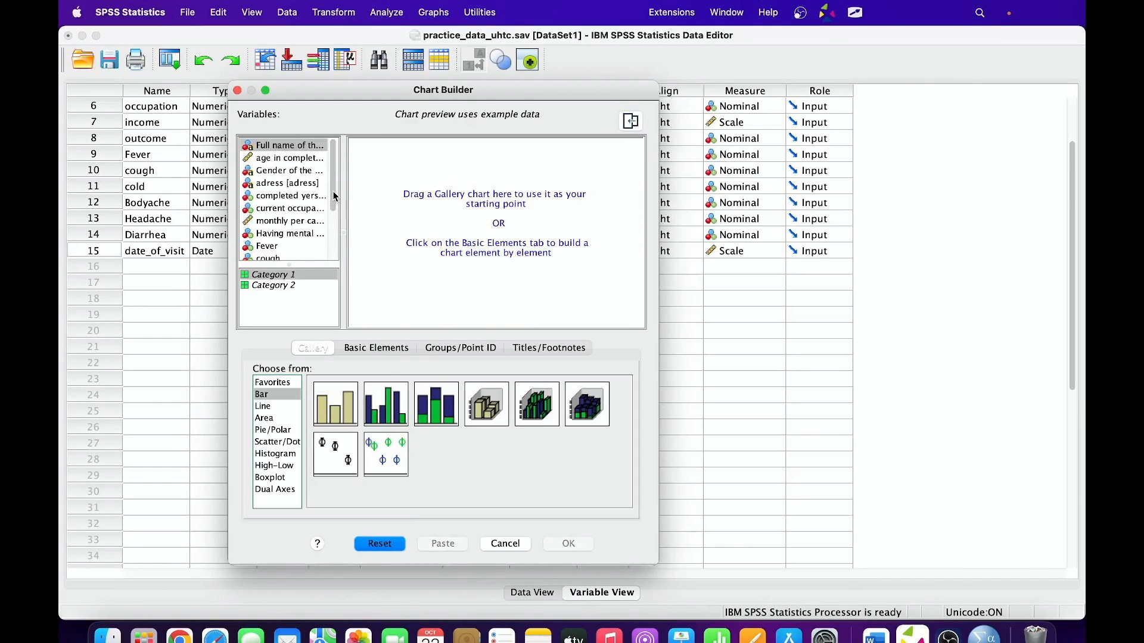
# - Generate a simple bar chart with Fever on the X-axis and Count as the statistic, and compare it with the symptoms chart
pyautogui.scroll(-1, 334, 256)
pyautogui.scroll(-1, 334, 256)
pyautogui.moveTo(338, 423); pyautogui.dragTo(335, 209)
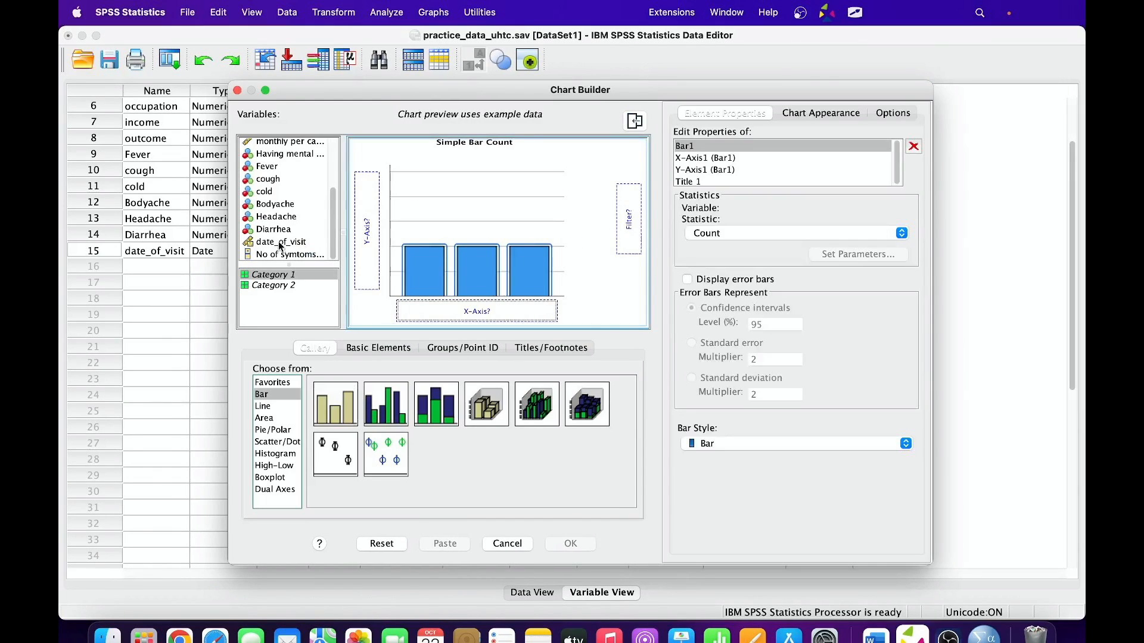
pyautogui.moveTo(266, 168); pyautogui.dragTo(426, 320)
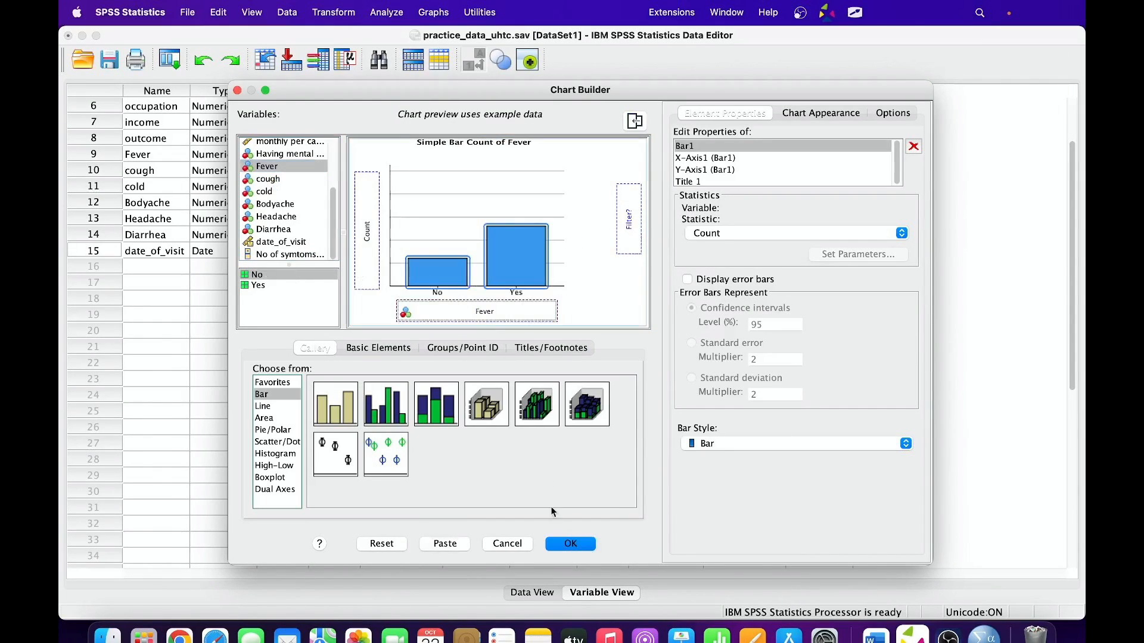
pyautogui.click(569, 544)
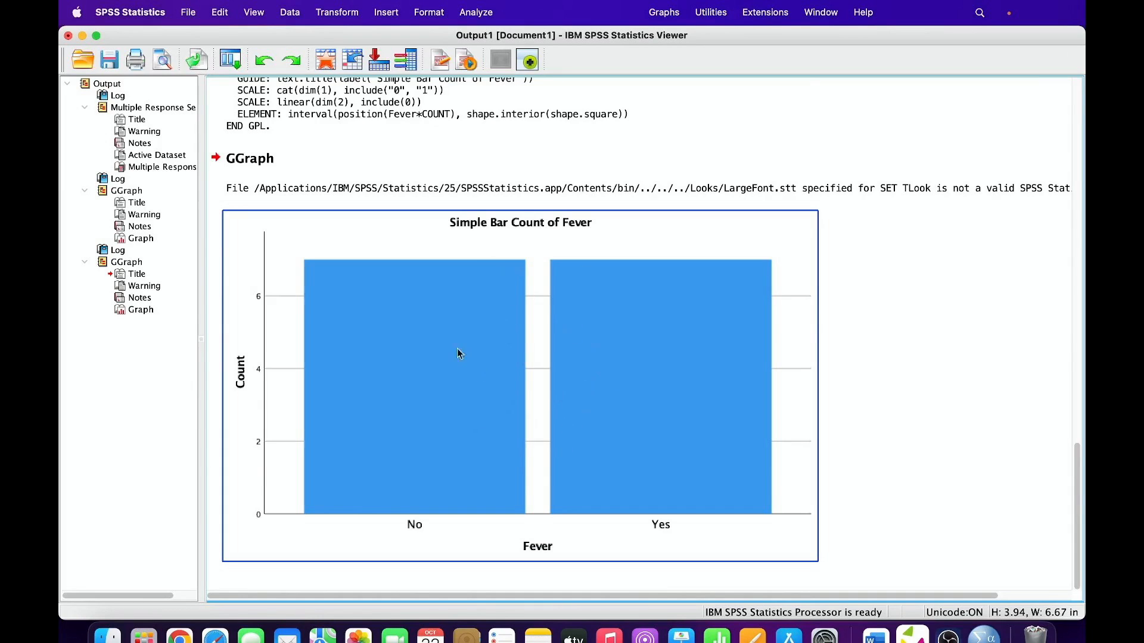
pyautogui.scroll(10, 646, 352)
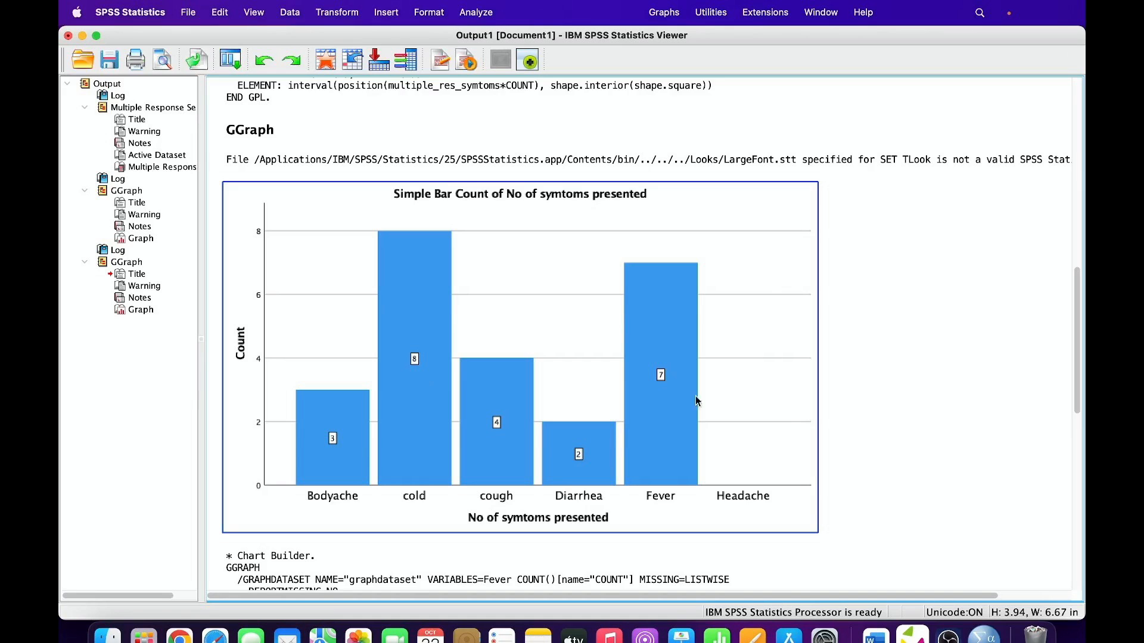
pyautogui.click(866, 426)
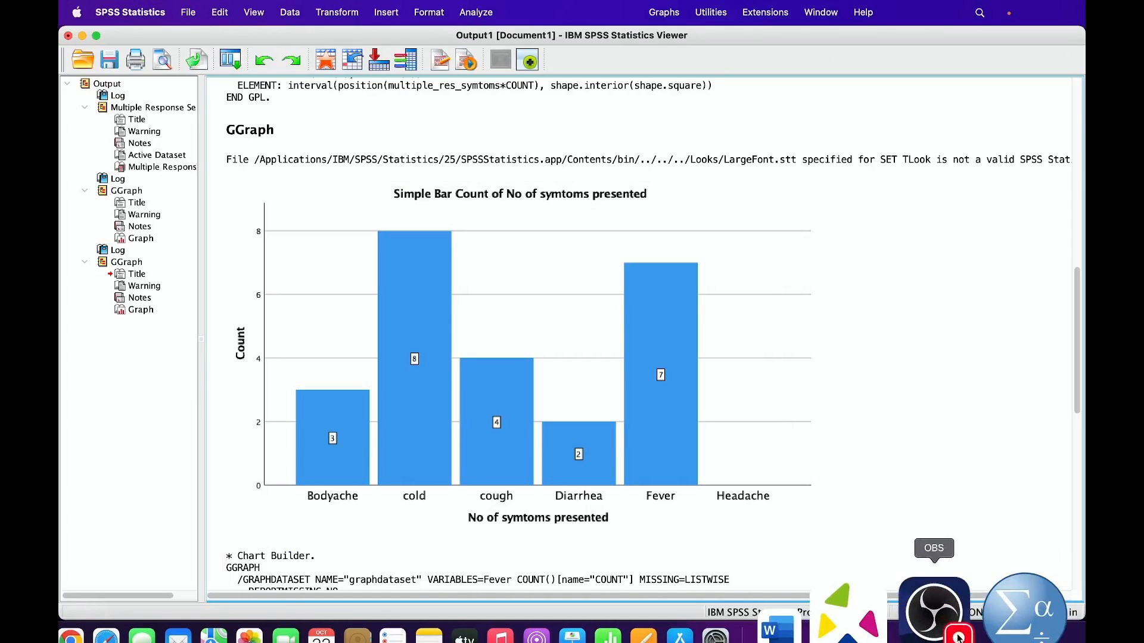
# - Start defining variable sets for the Multiple Response analysis procedures in practice_data_uhtc.sav
pyautogui.click(756, 388)
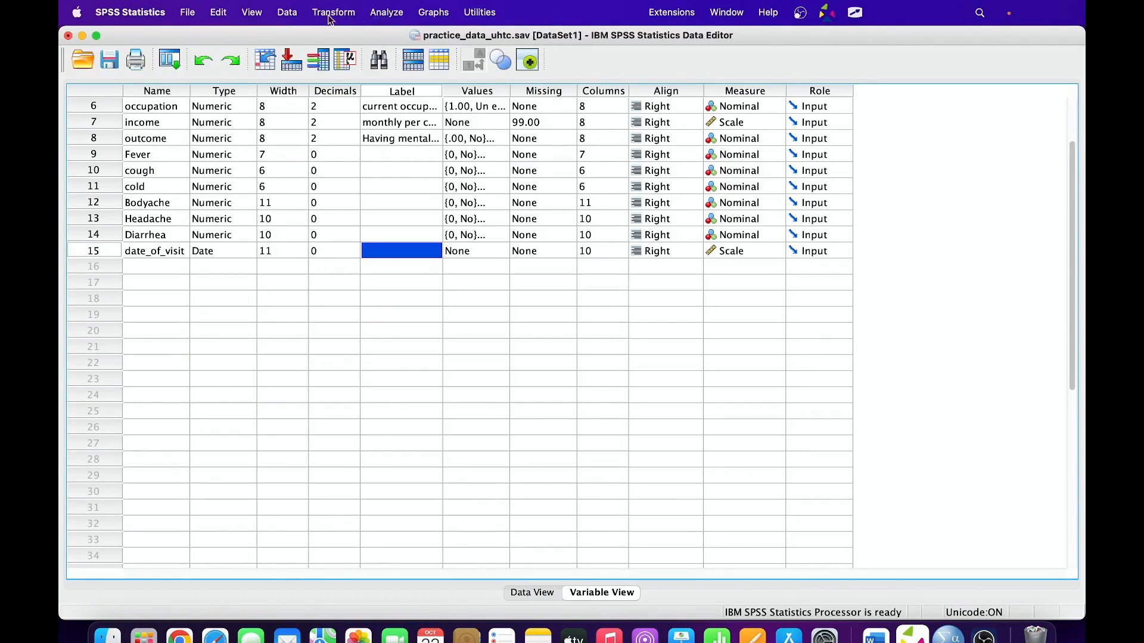
pyautogui.click(283, 13)
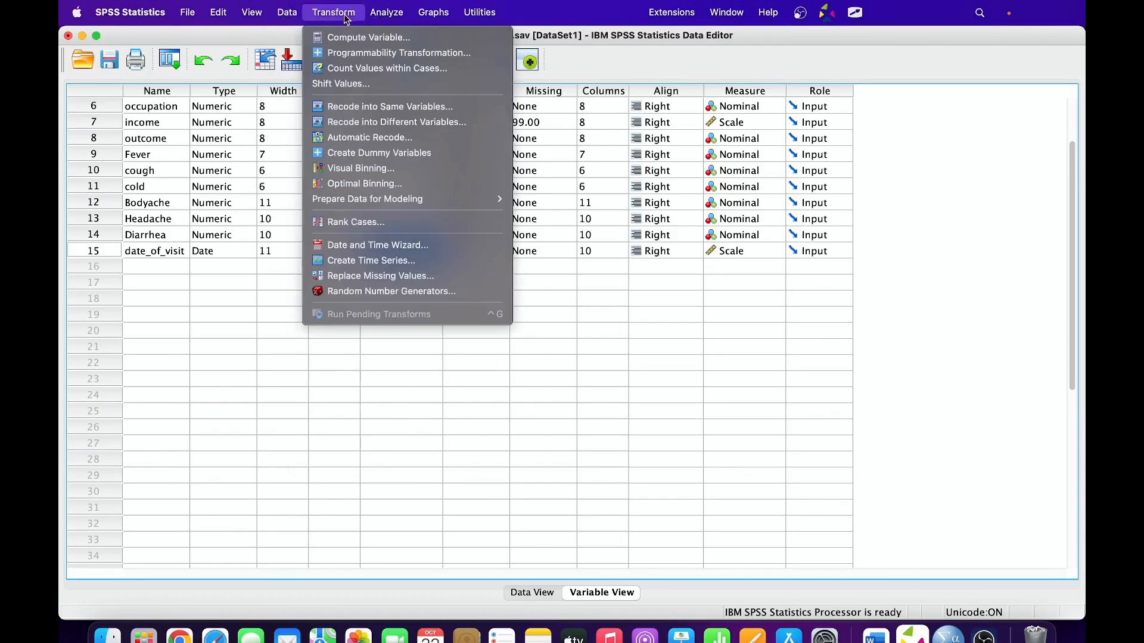
pyautogui.moveTo(385, 13)
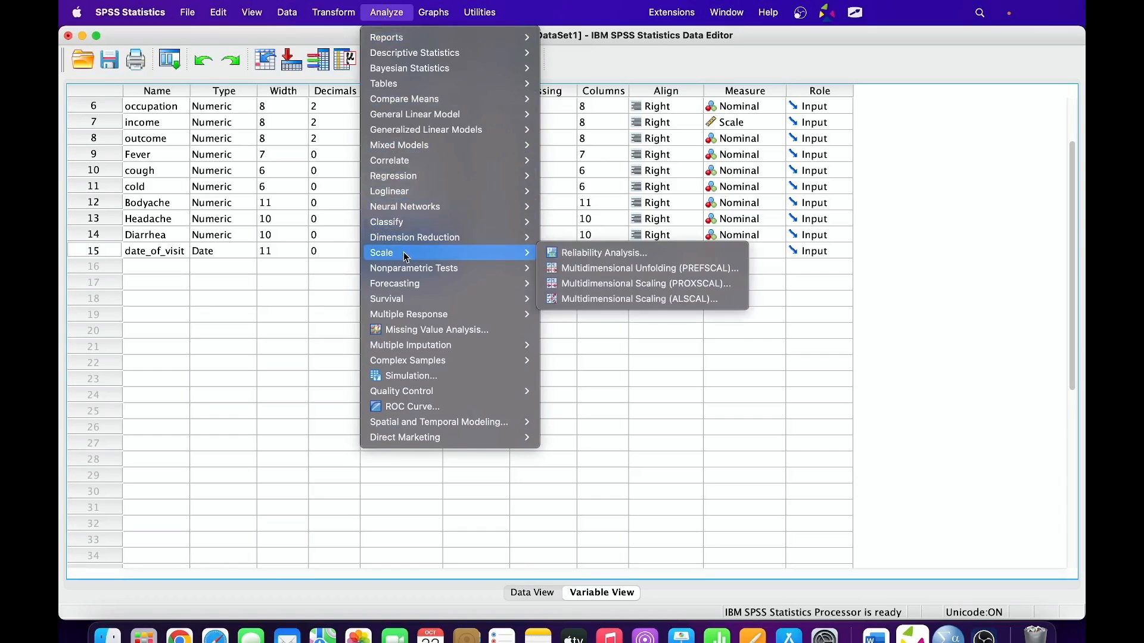
pyautogui.moveTo(410, 268)
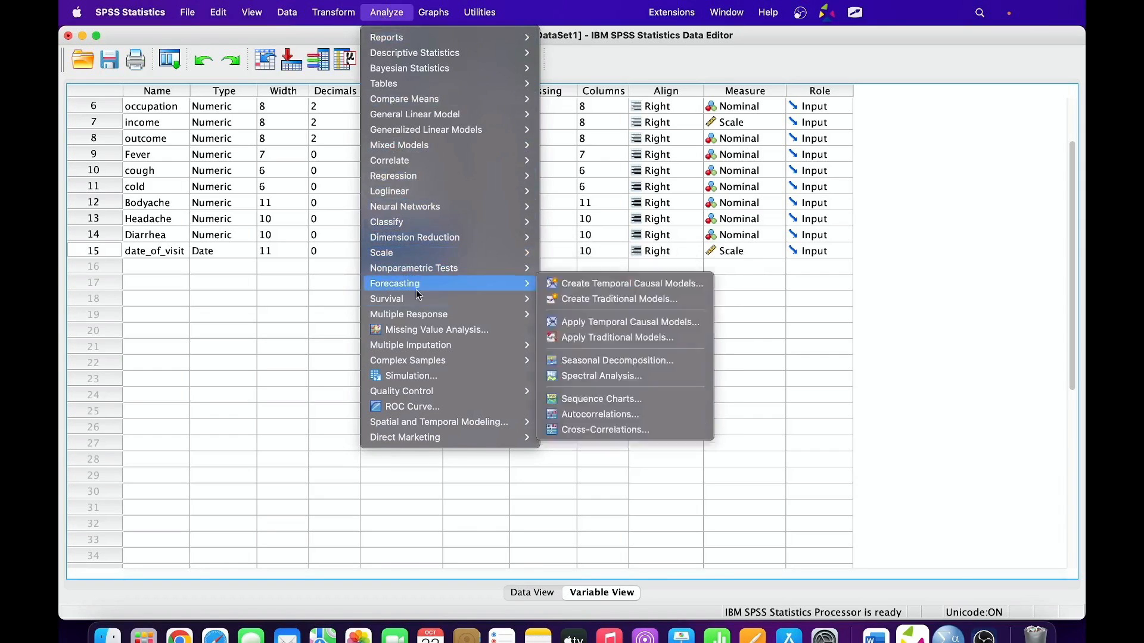
pyautogui.moveTo(424, 315)
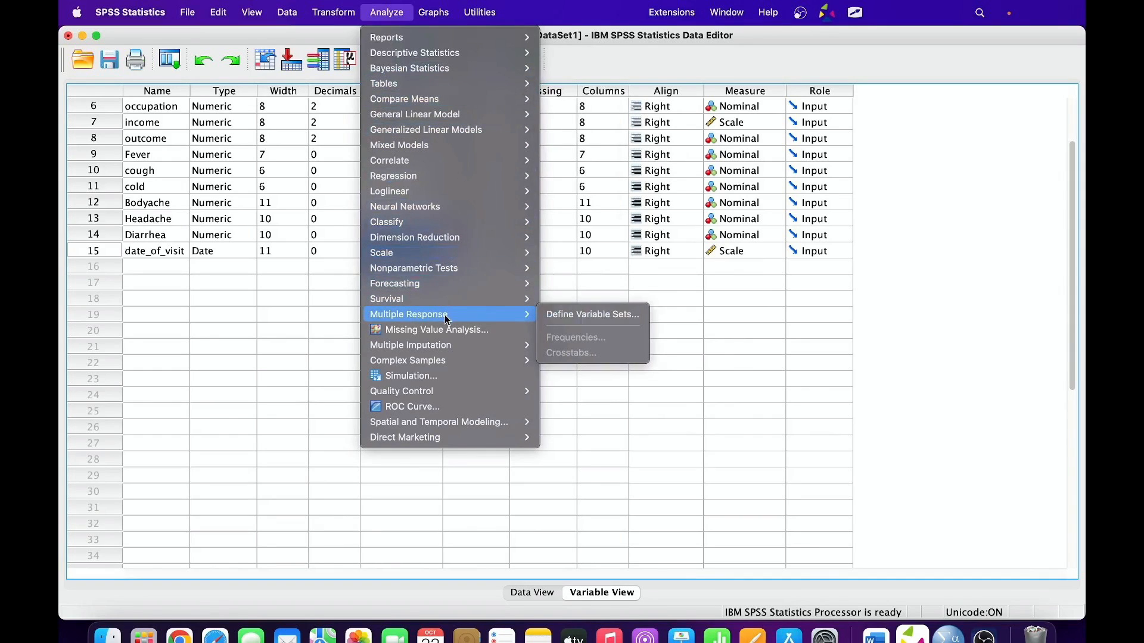
pyautogui.click(586, 317)
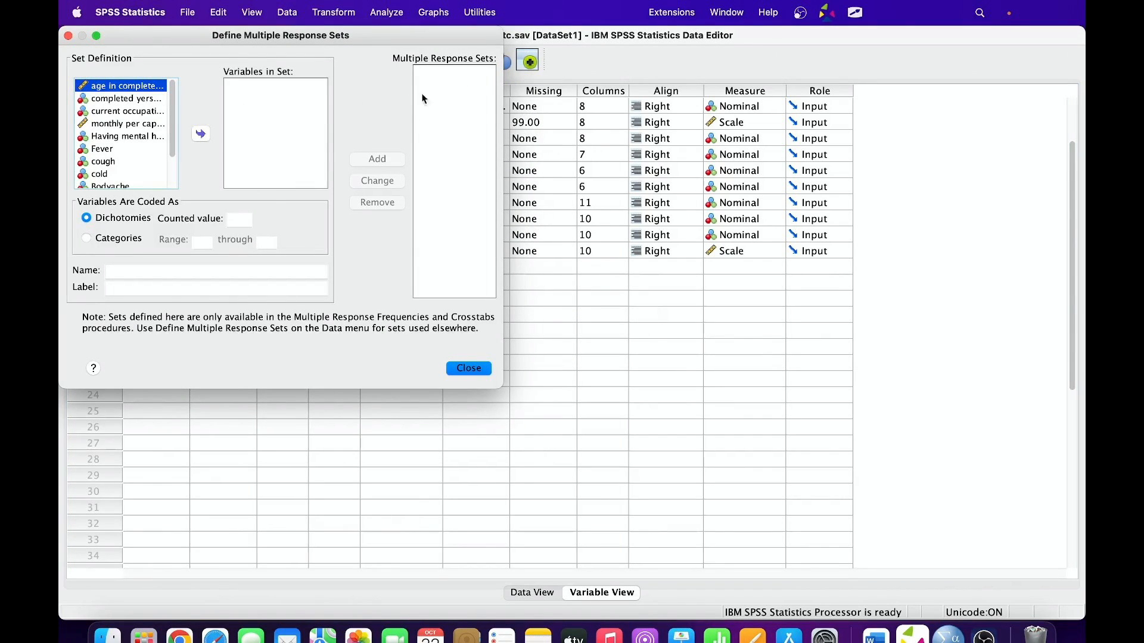
# - Include Fever, cough, cold, Bodyache, Headache and Diarrhea as the variables in the set
pyautogui.moveTo(173, 122); pyautogui.dragTo(170, 154)
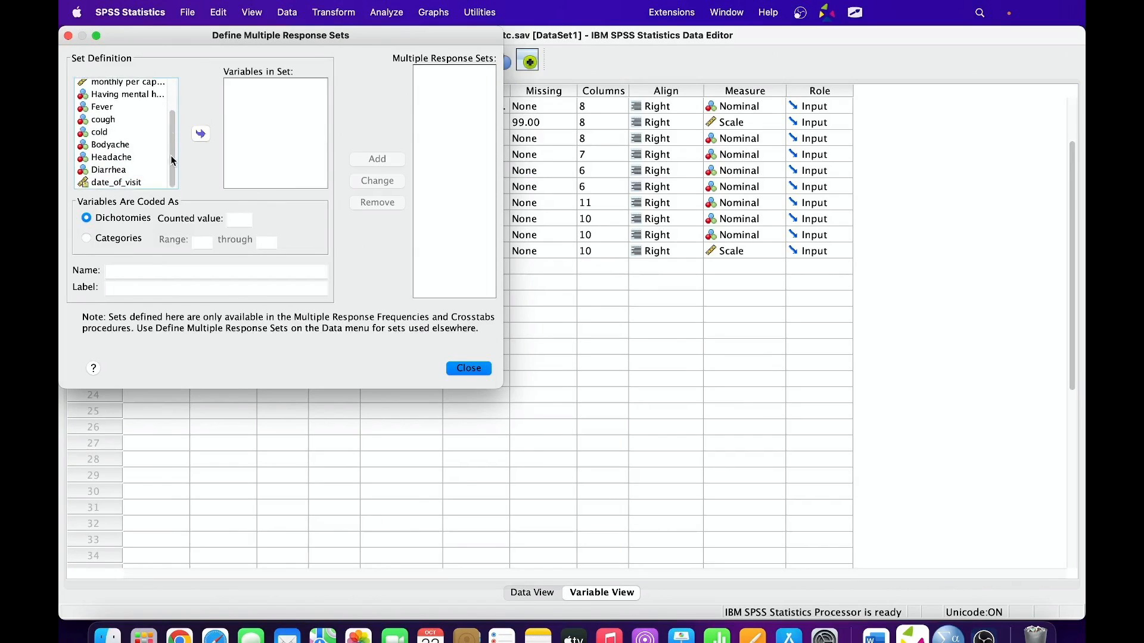
pyautogui.click(103, 108)
pyautogui.hotkey('shift', 'Down')
pyautogui.hotkey('shift', 'Down')
pyautogui.hotkey('shift', 'Down')
pyautogui.hotkey('shift', 'Down')
pyautogui.hotkey('shift', 'Down')
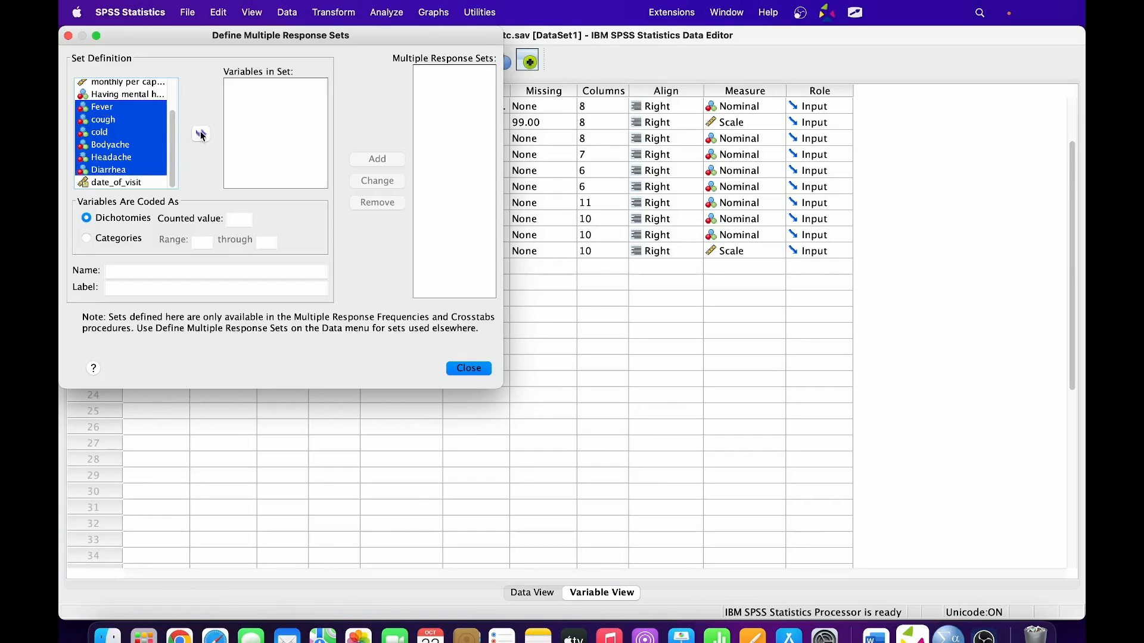
pyautogui.click(201, 134)
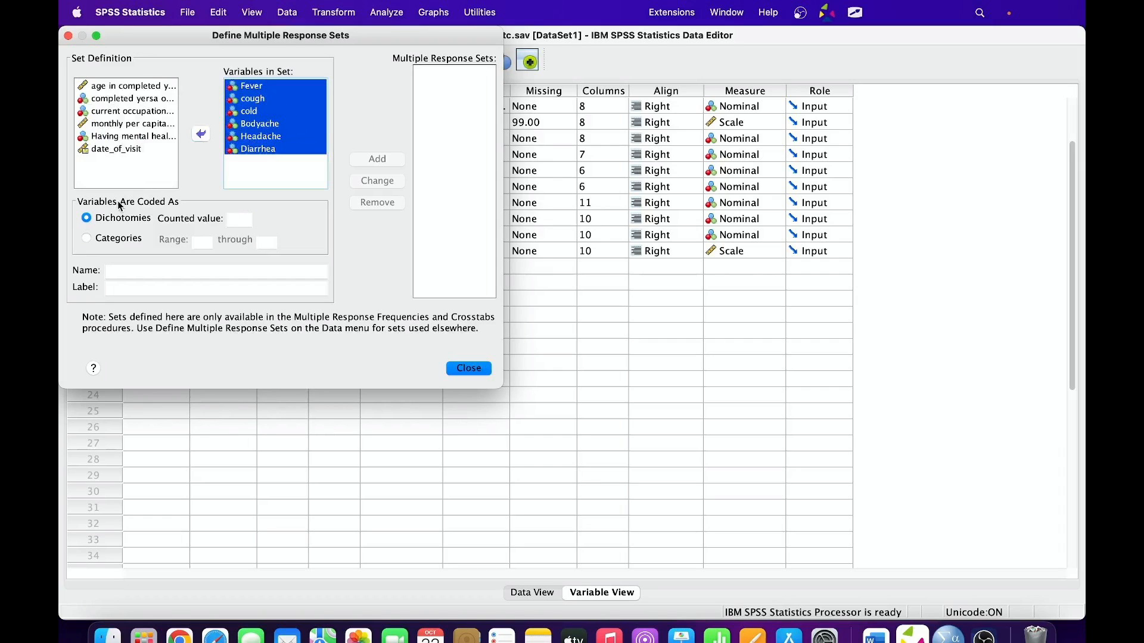
# - Set the dichotomies' counted value to 1, name the set mutiple_res_symtoms, label it "No of symtoms presented" and add it to the multiple response sets
pyautogui.click(235, 219)
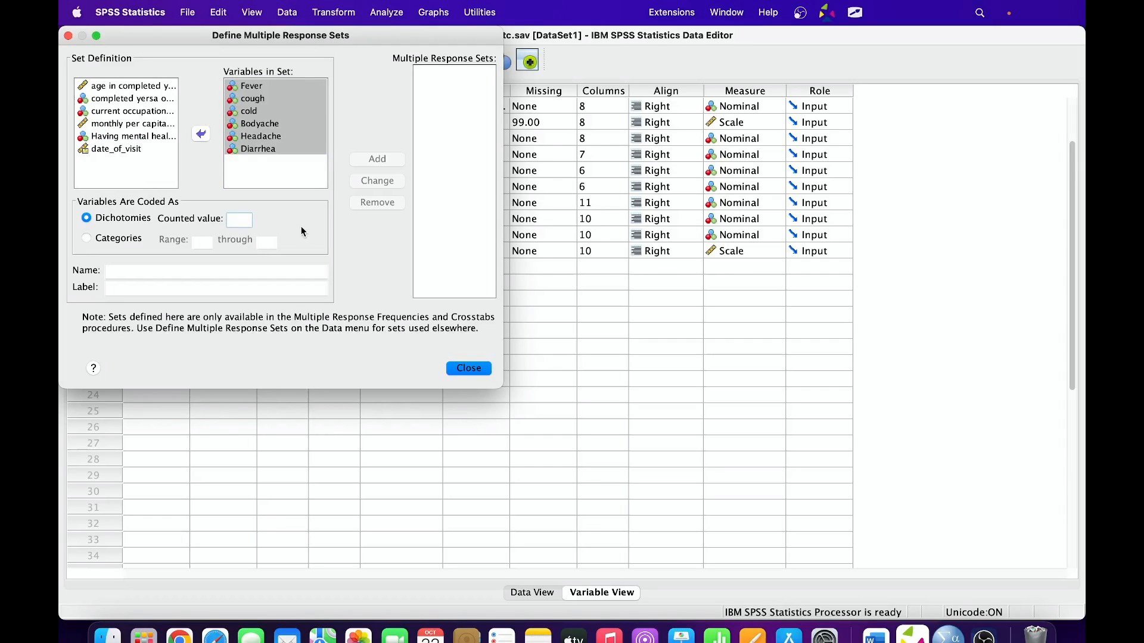
pyautogui.write('1')
pyautogui.click(154, 269)
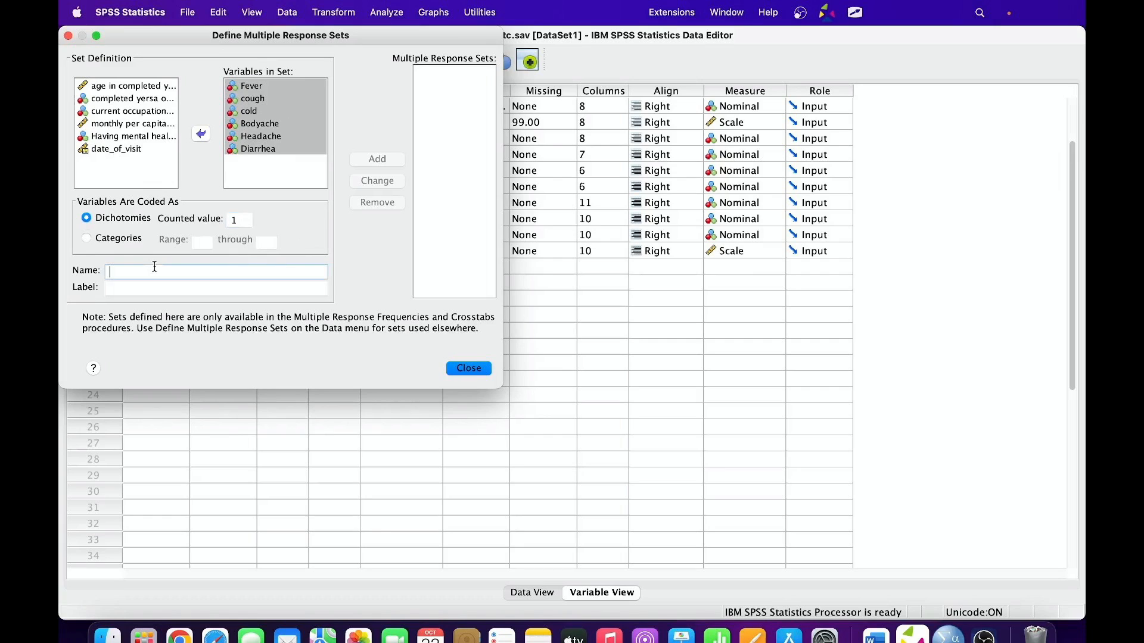
pyautogui.write('mutiple_res_symtoms')
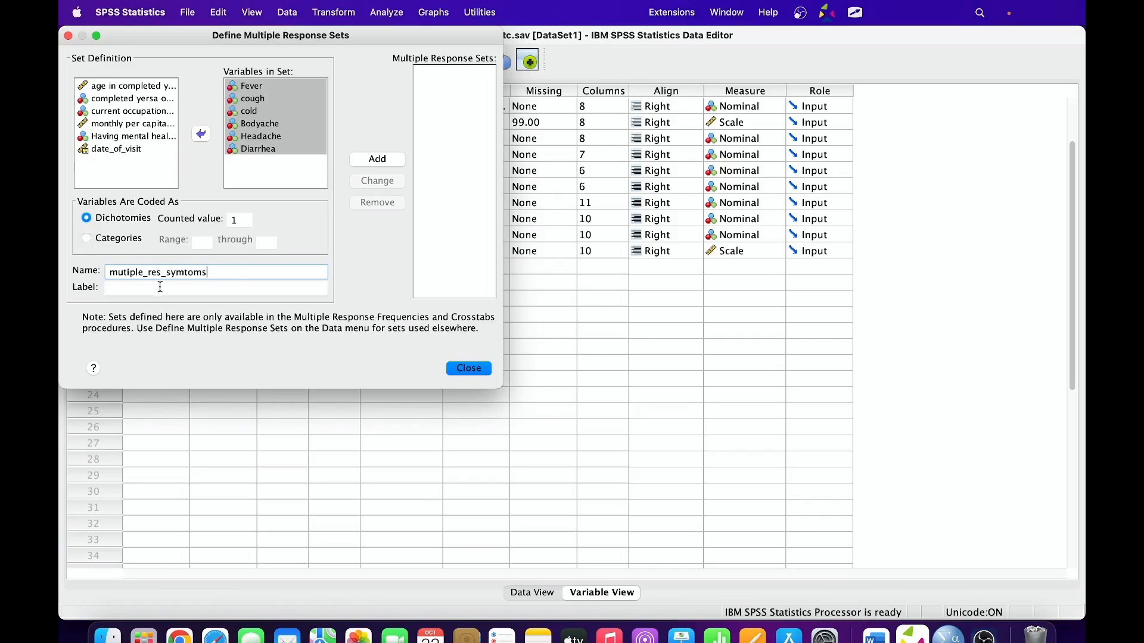
pyautogui.click(160, 288)
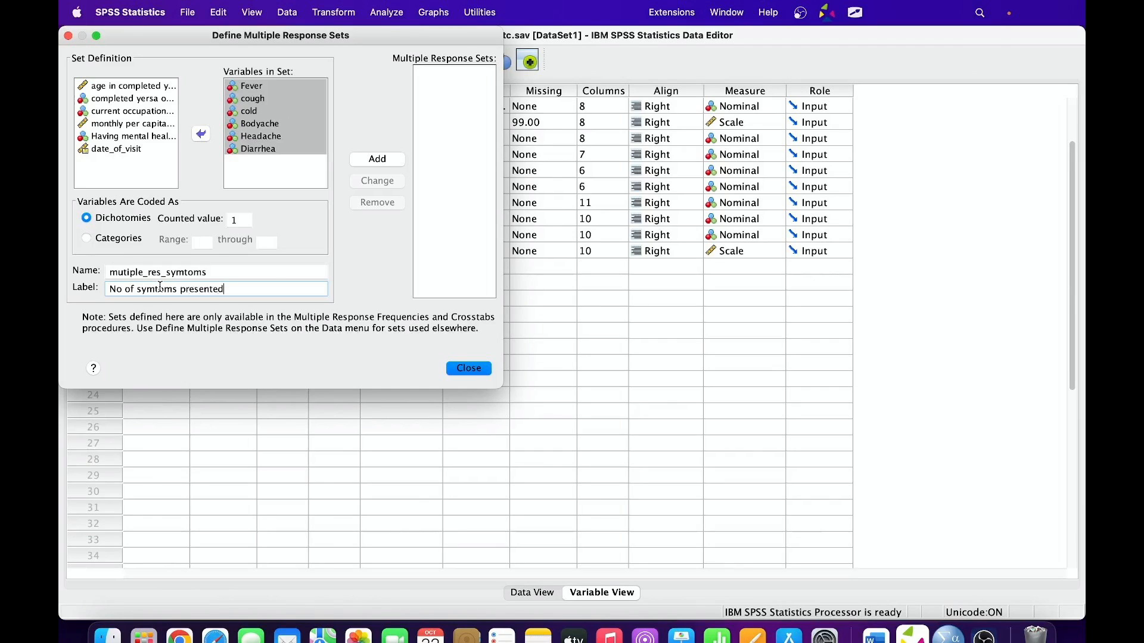
pyautogui.click(381, 159)
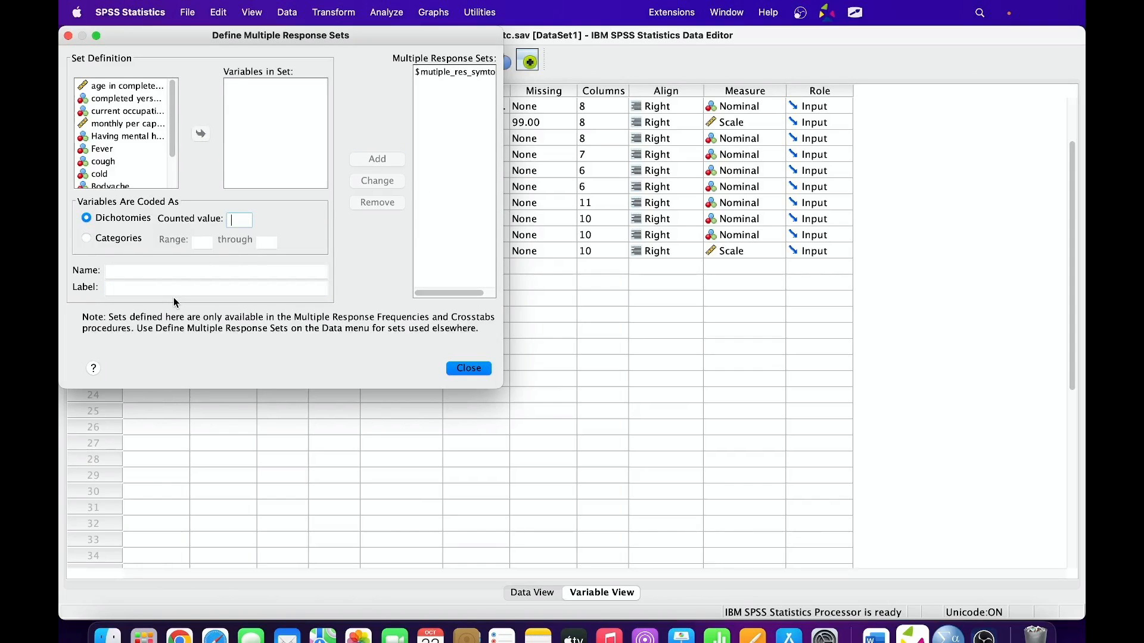
pyautogui.hotkey('ctrl', 'Tab')
pyautogui.press('f')
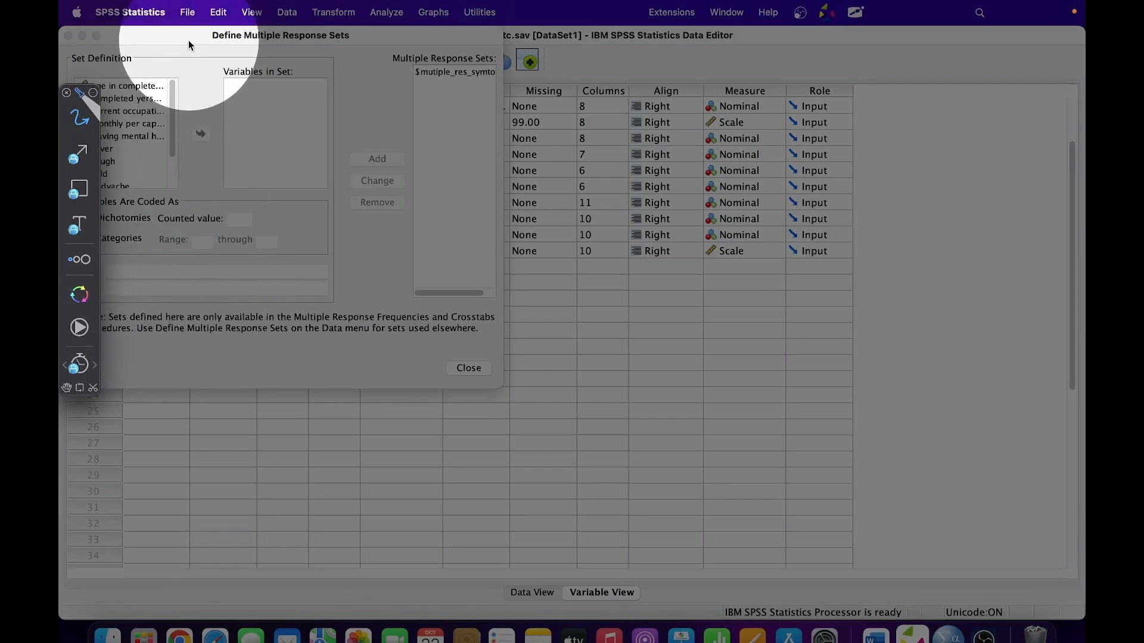
pyautogui.press('Escape')
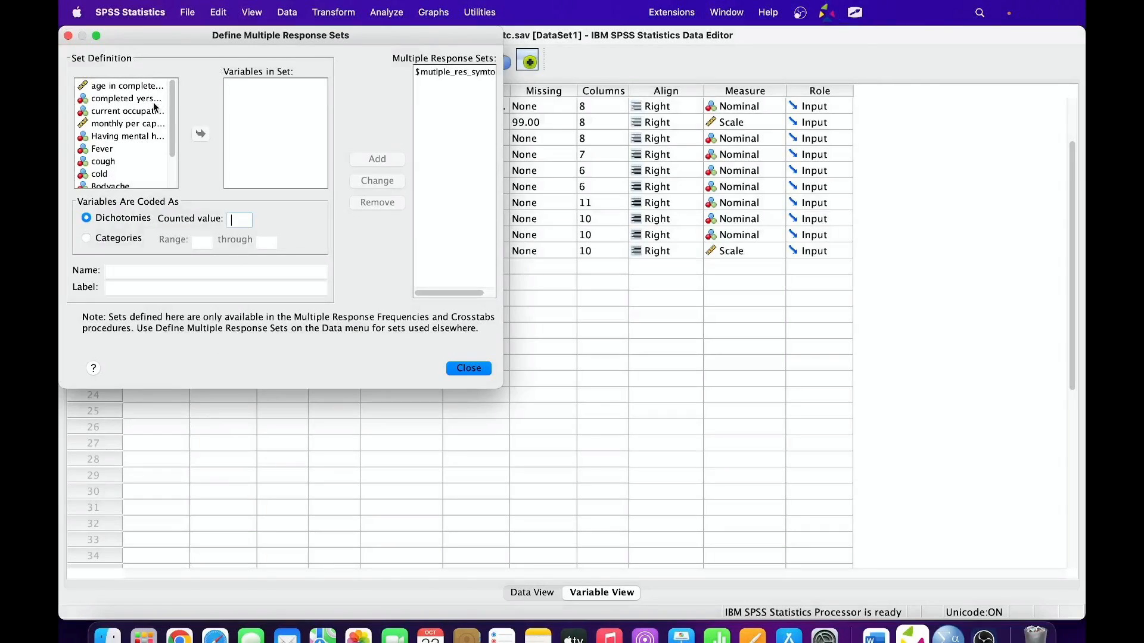
# - Finish defining multiple response sets and close the set definition dialog
pyautogui.moveTo(172, 43); pyautogui.dragTo(398, 94)
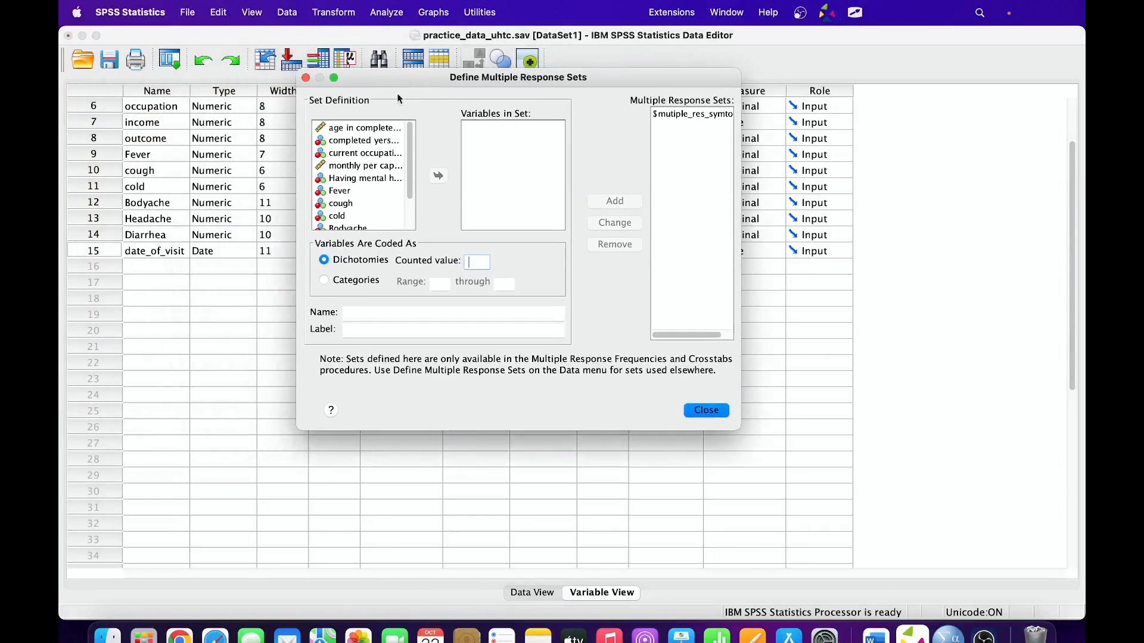
pyautogui.hotkey('alt', 'Tab')
pyautogui.press('f')
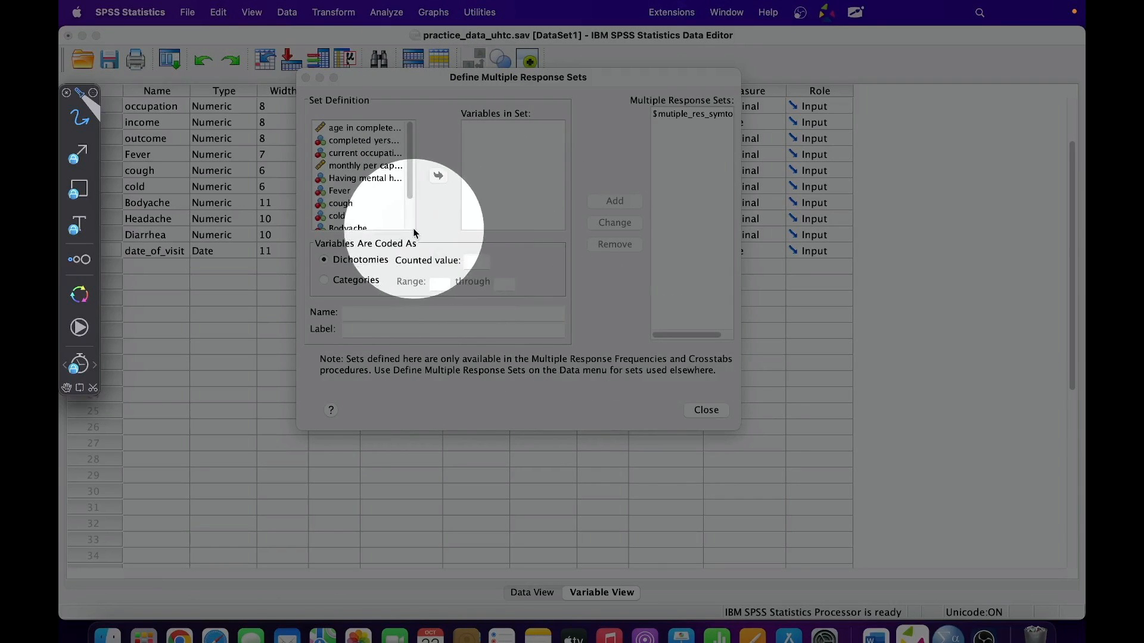
pyautogui.press('Escape')
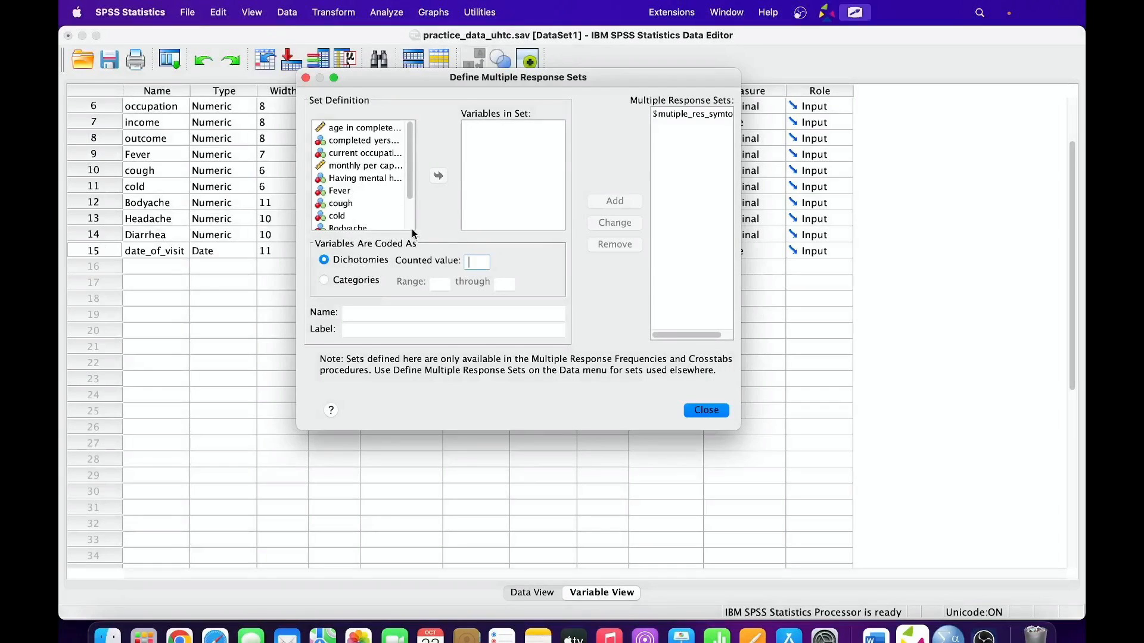
pyautogui.click(709, 415)
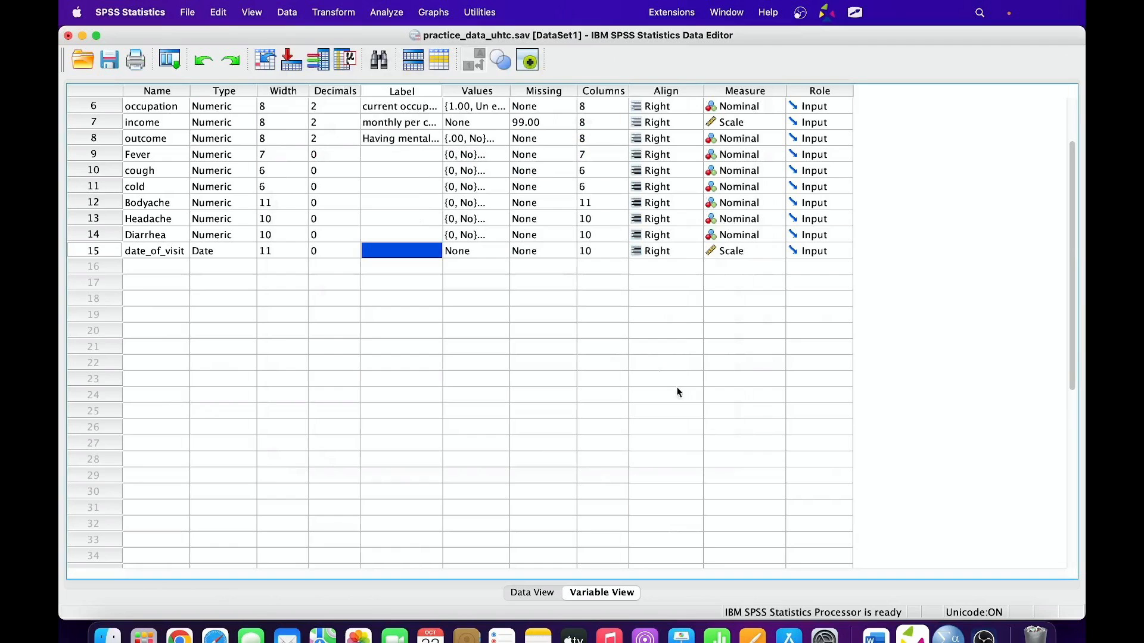
# - Generate a Multiple Response frequency table for the "No of symtoms presented" set
pyautogui.click(379, 14)
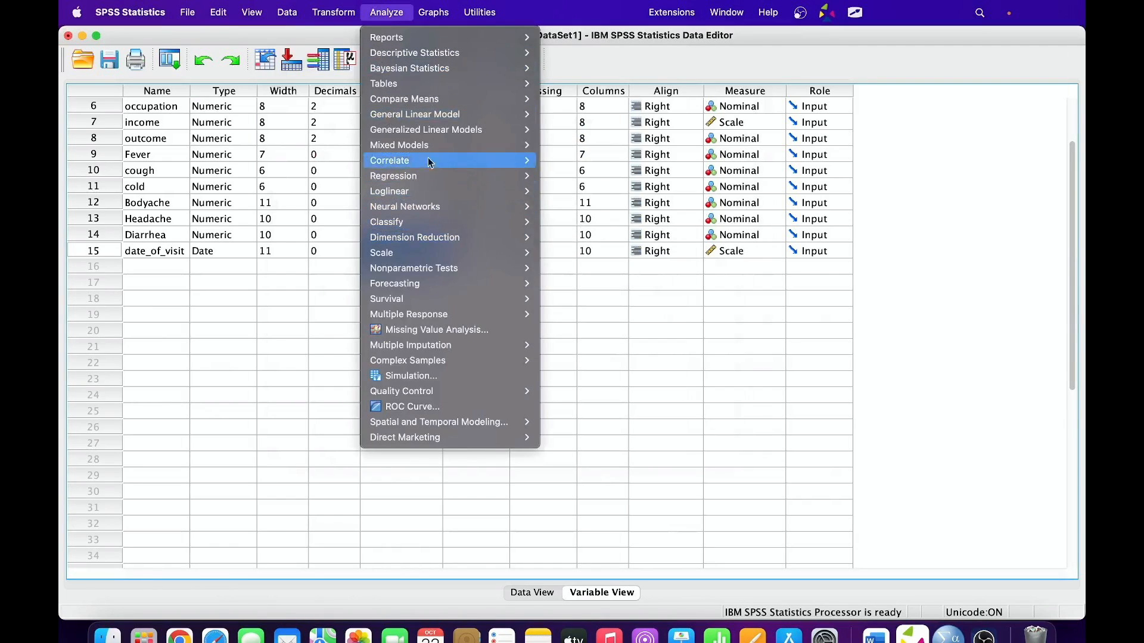
pyautogui.moveTo(429, 147)
pyautogui.moveTo(428, 316)
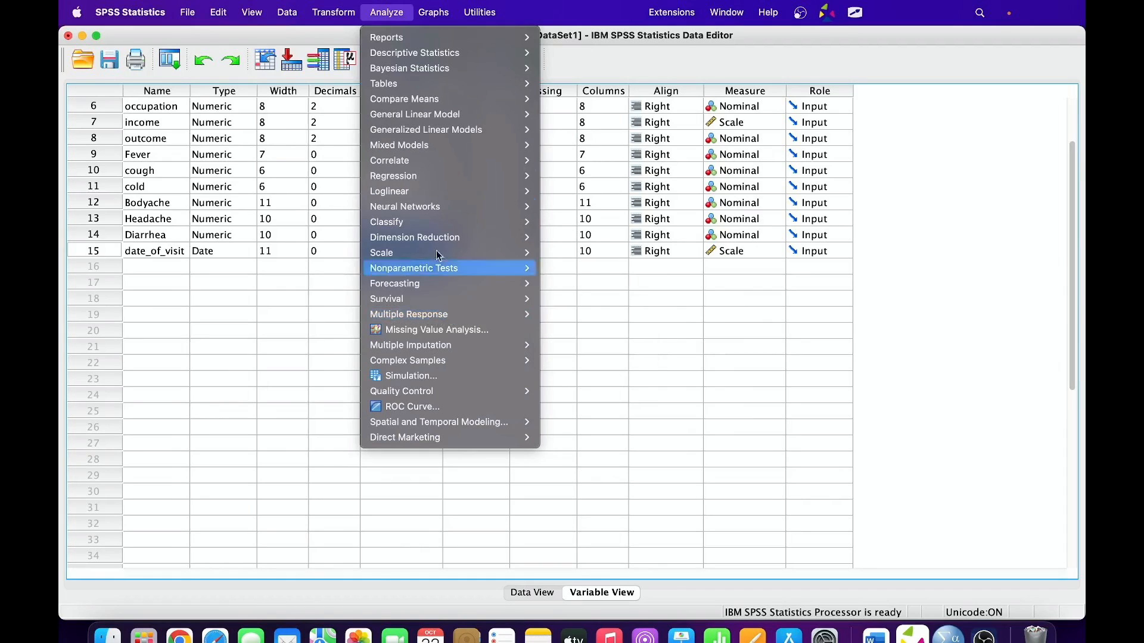
pyautogui.moveTo(448, 55)
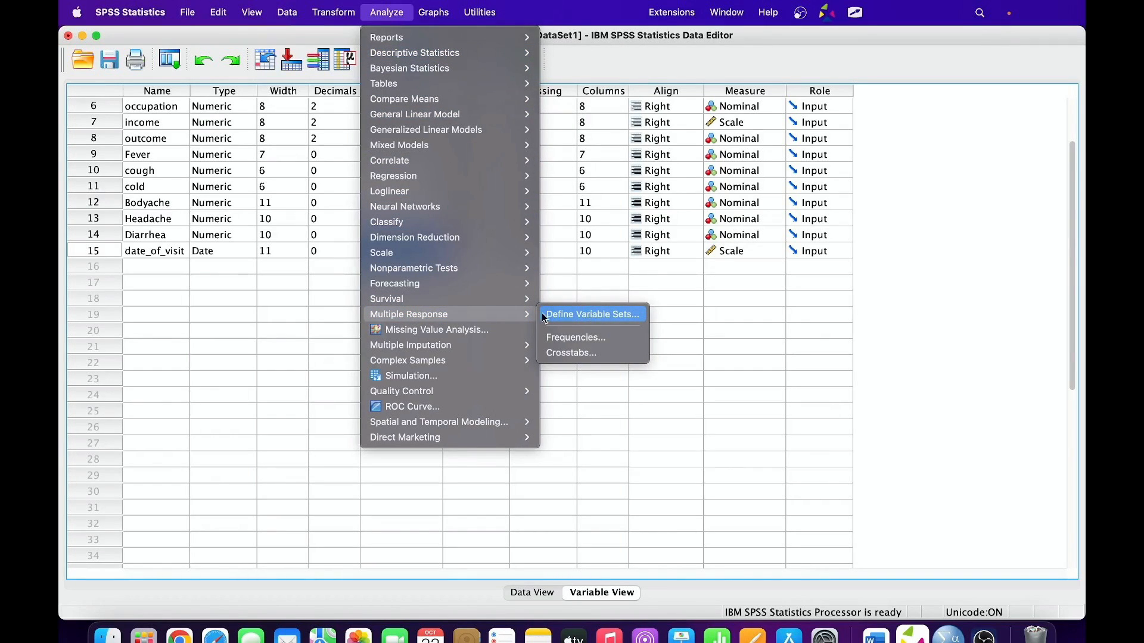
pyautogui.click(592, 338)
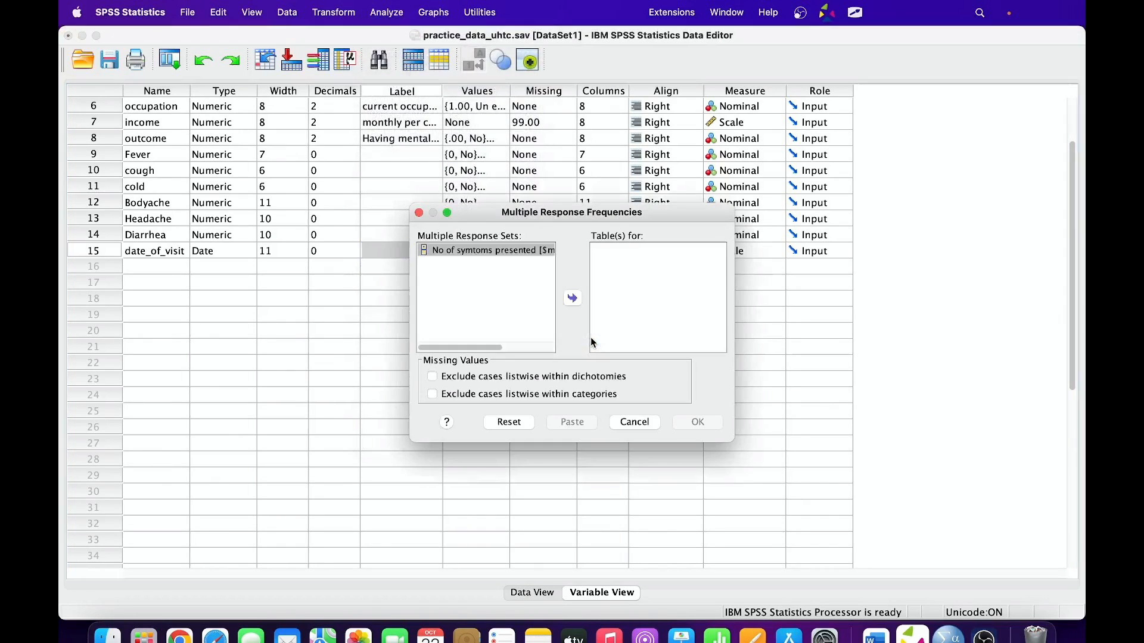
pyautogui.click(572, 298)
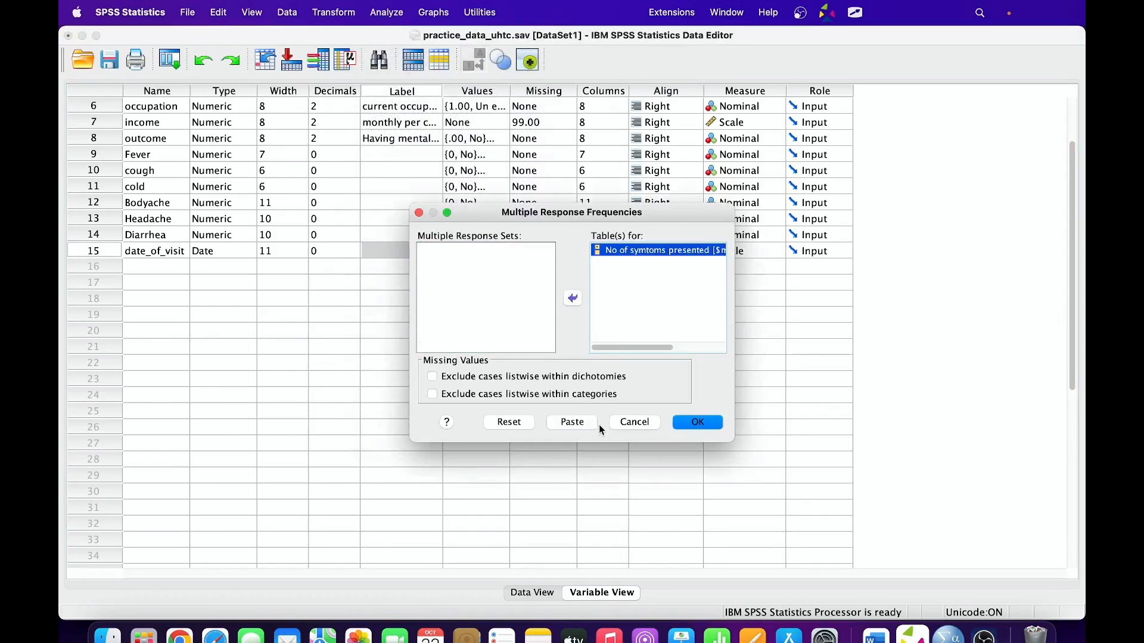
pyautogui.click(697, 422)
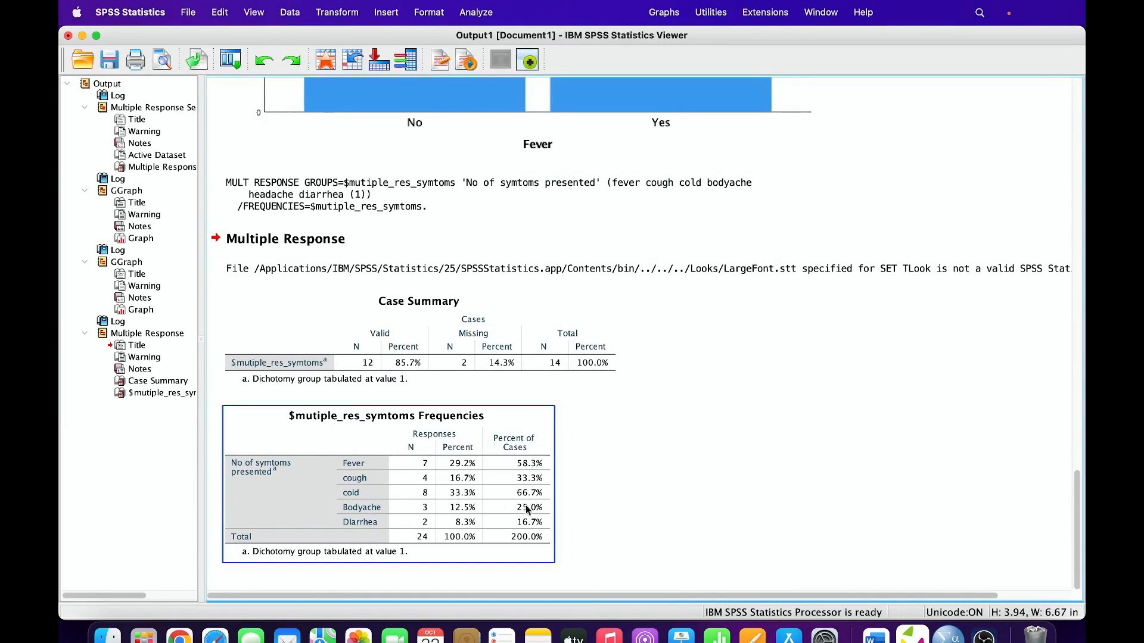
pyautogui.click(635, 490)
pyautogui.click(474, 484)
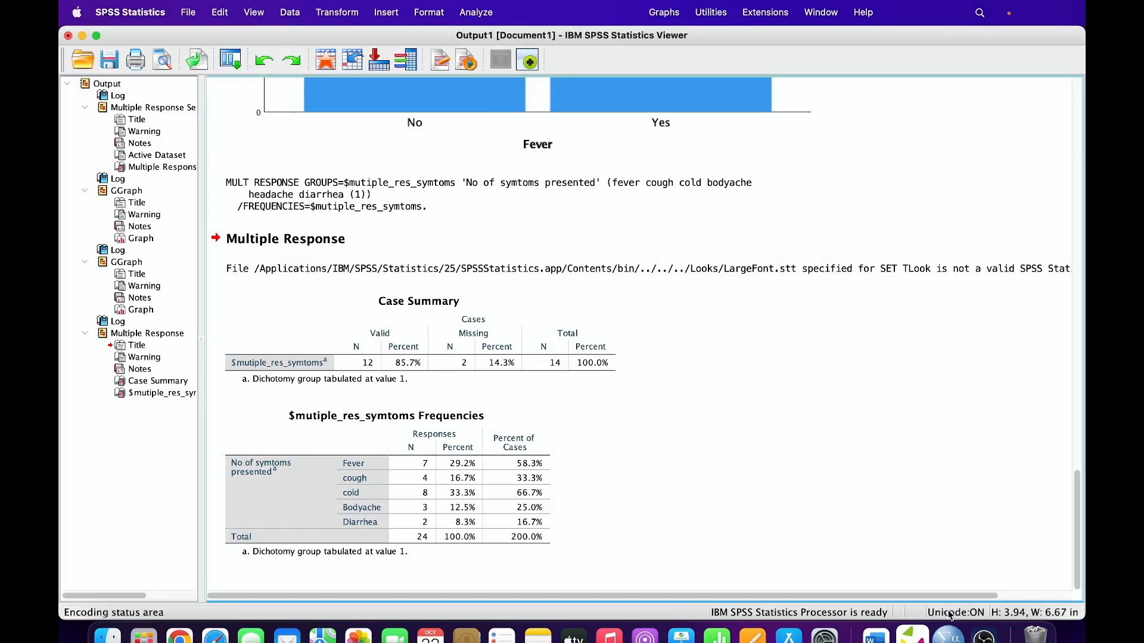
# - Return to practice_data_uhtc.sav and start a Multiple Response crosstab with the "No of symtoms presented" set as the rows
pyautogui.click(819, 13)
pyautogui.click(674, 165)
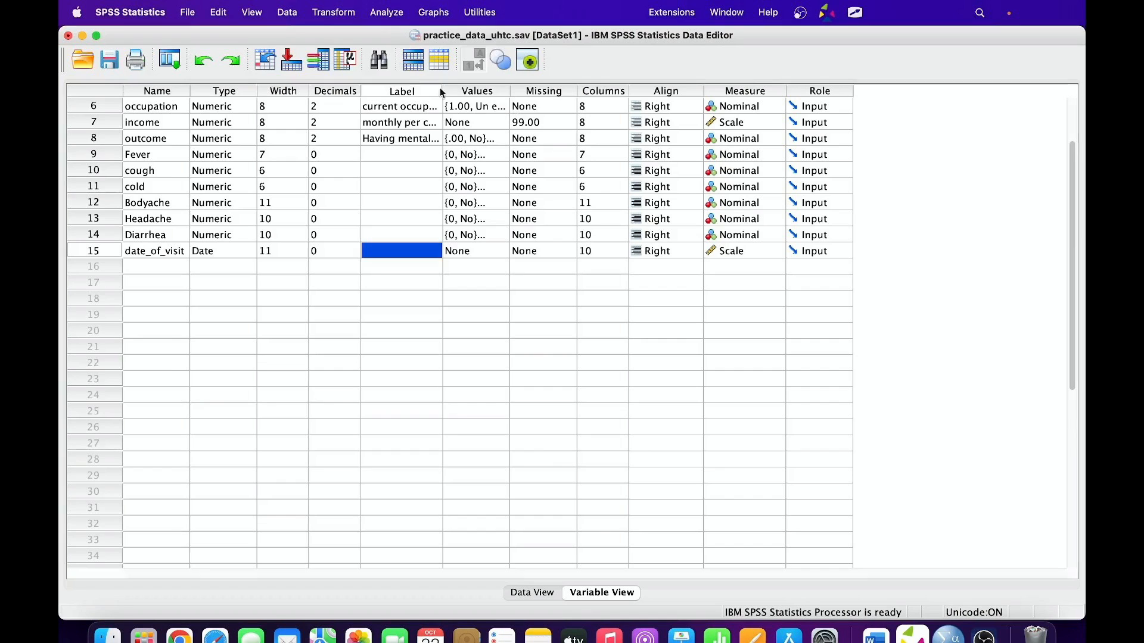
pyautogui.click(385, 14)
pyautogui.moveTo(435, 317)
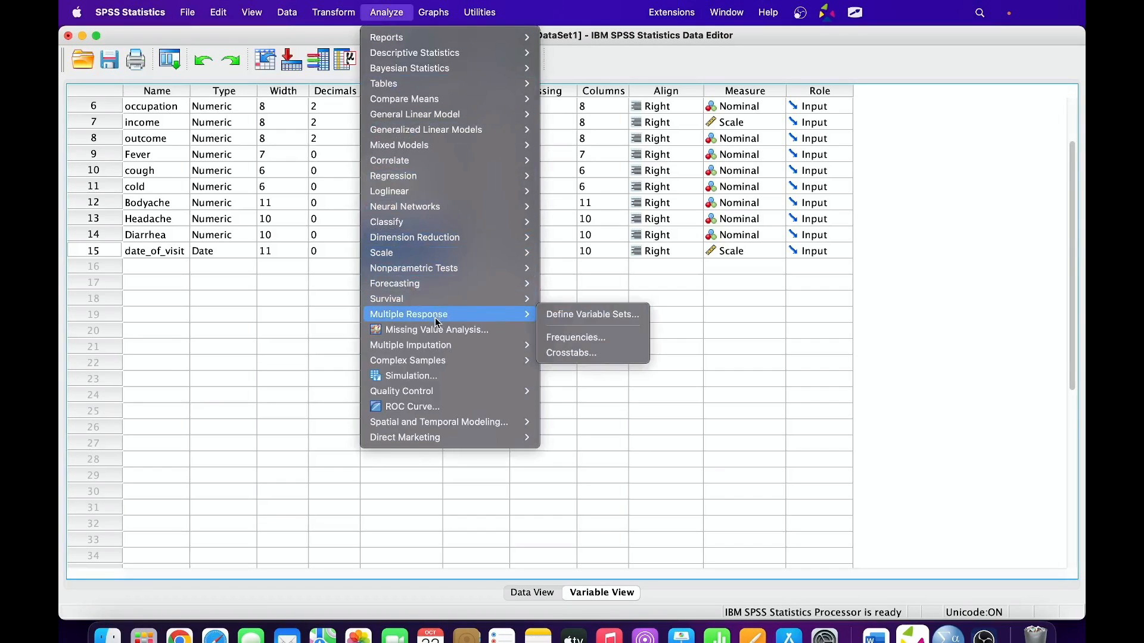
pyautogui.click(584, 353)
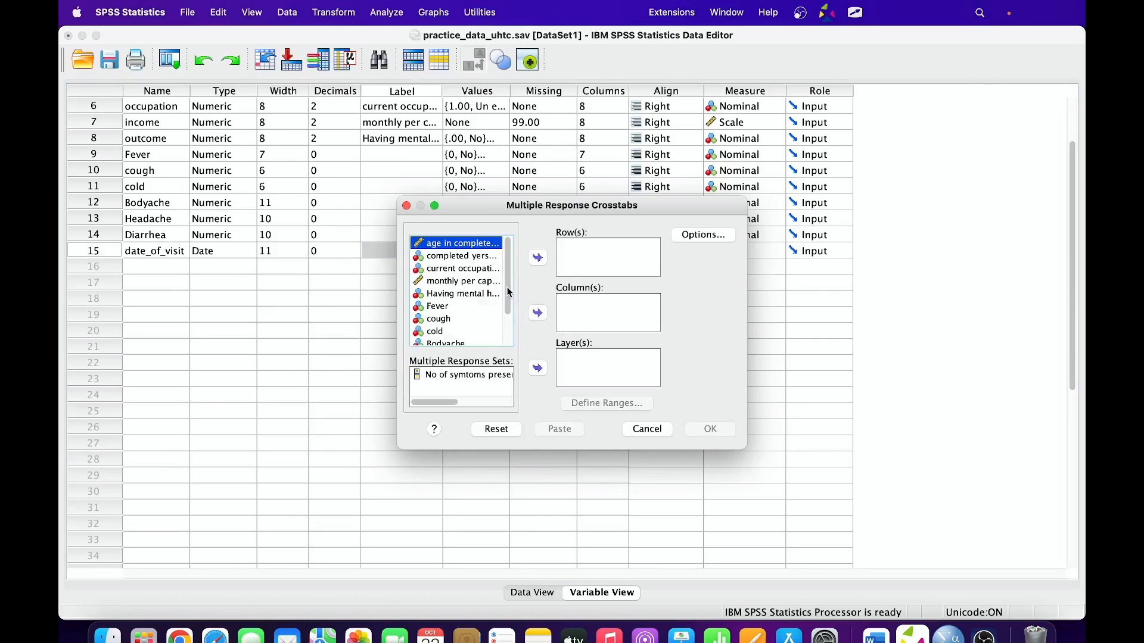
pyautogui.scroll(-3, 510, 298)
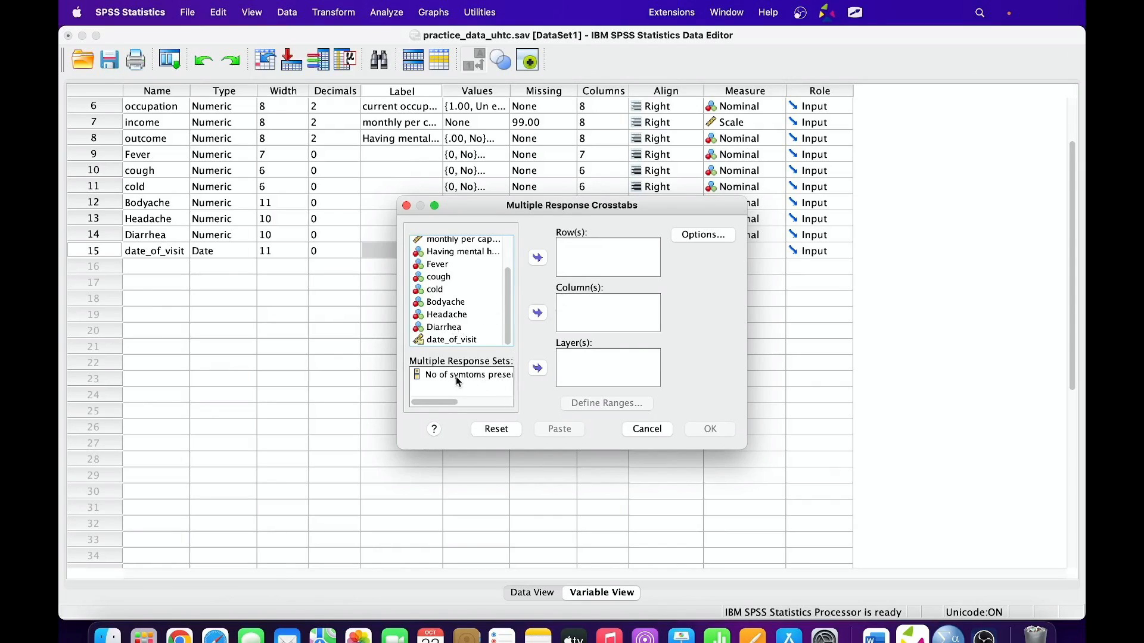
pyautogui.click(472, 374)
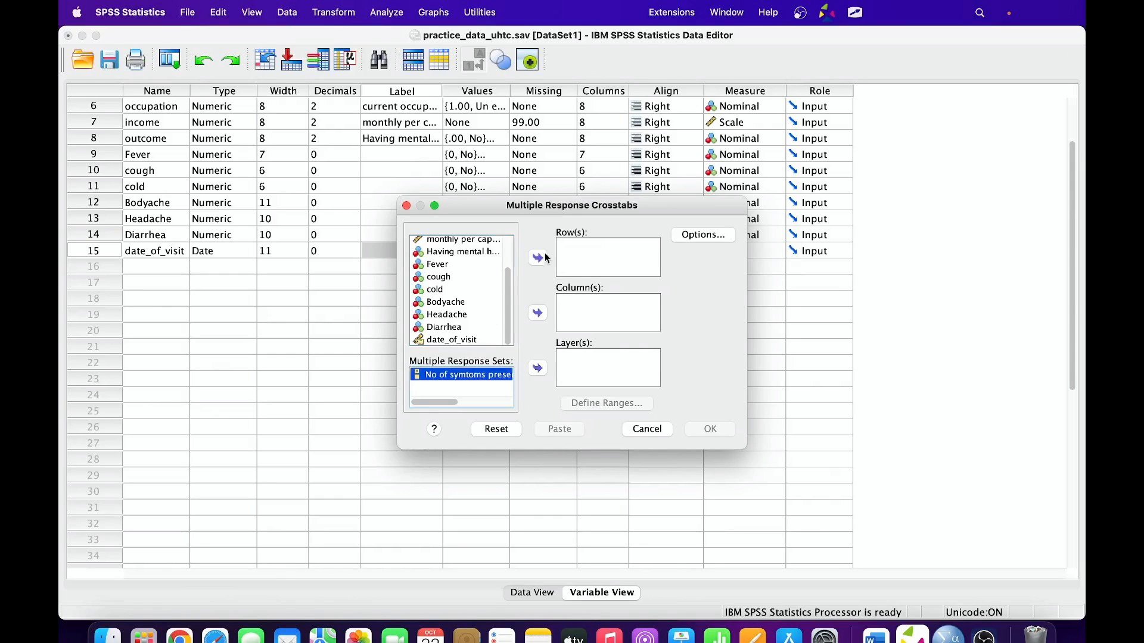
pyautogui.click(537, 257)
# - Use outcome as the crosstab's column variable with a range of 0 to 1, and generate the table
pyautogui.scroll(2, 462, 298)
pyautogui.click(462, 294)
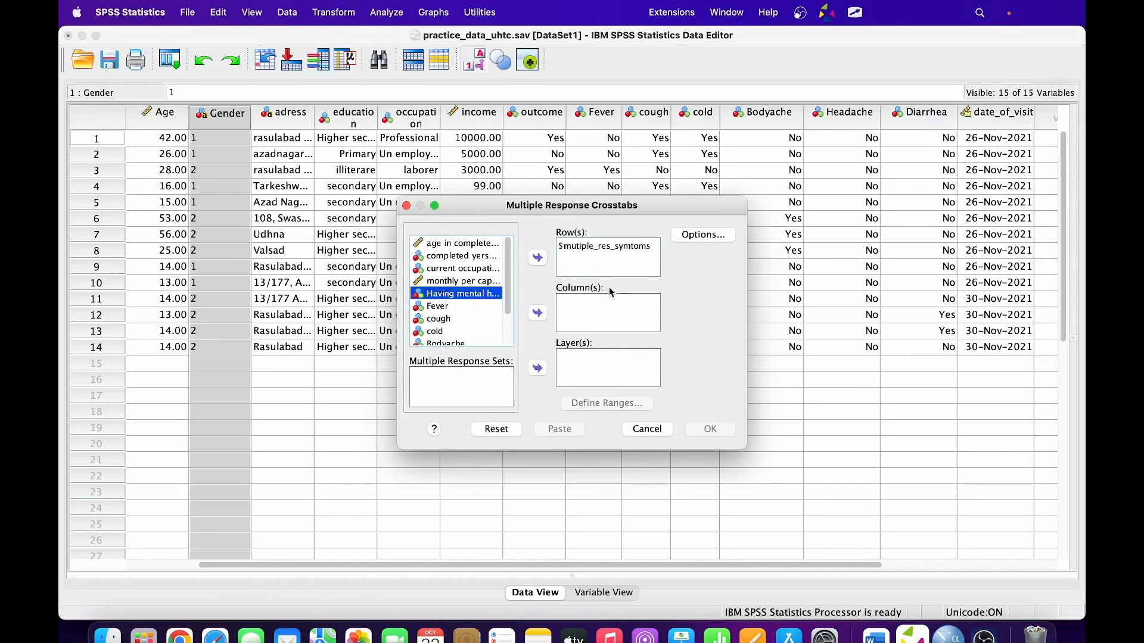
pyautogui.click(538, 313)
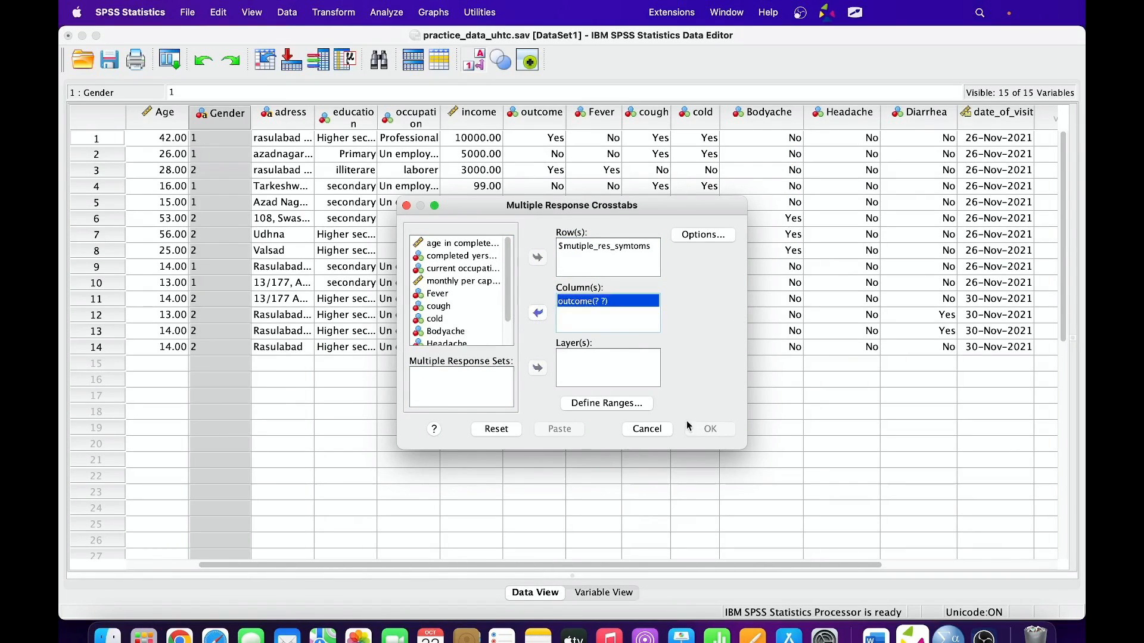
pyautogui.click(623, 404)
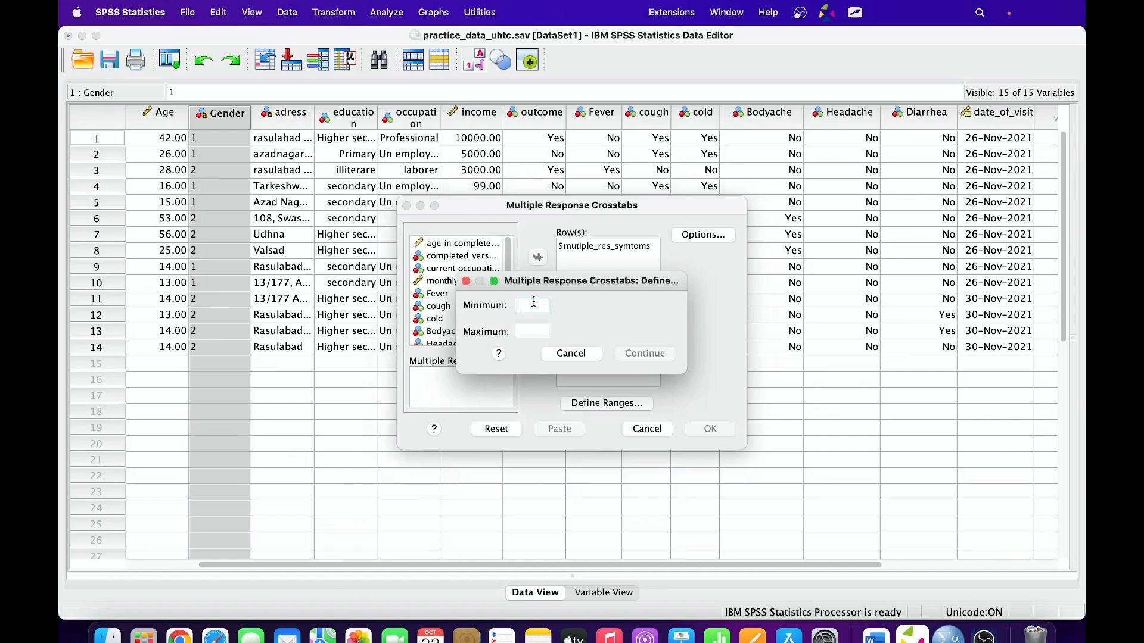
pyautogui.press('Tab')
pyautogui.write('1')
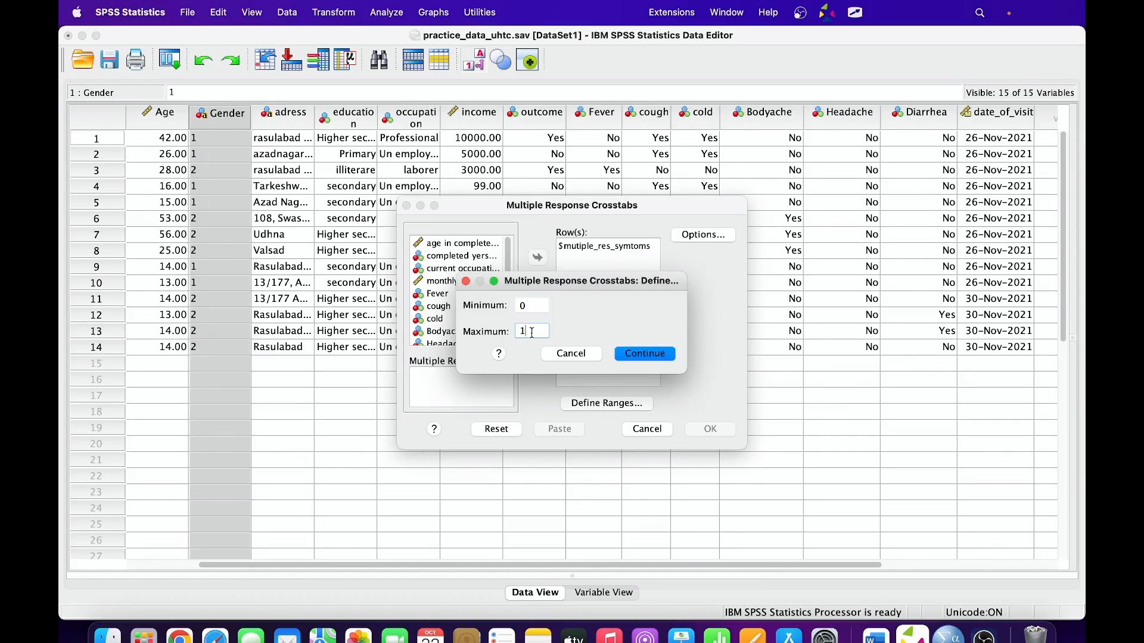
pyautogui.click(635, 356)
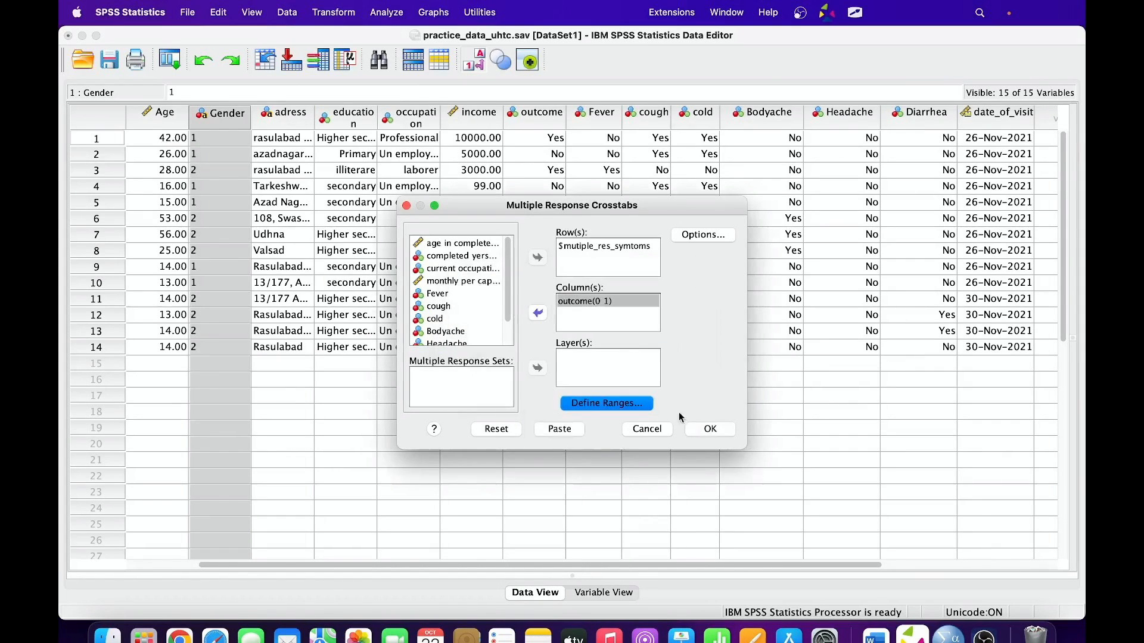
pyautogui.click(709, 429)
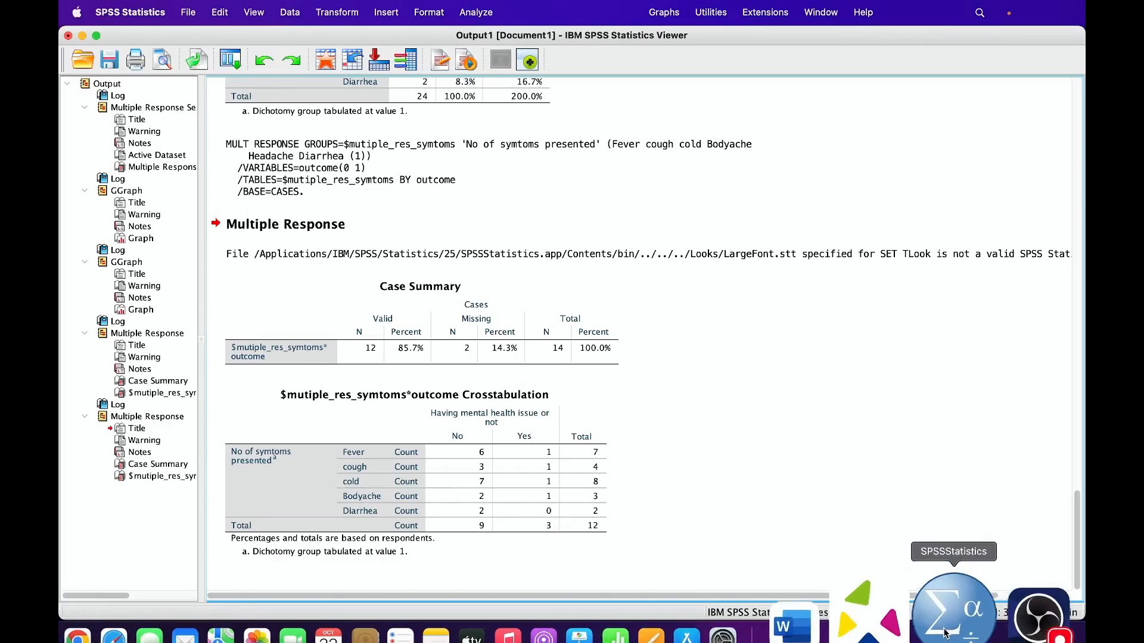
# - Return from the output to the practice_data_uhtc.sav data and review the available Multiple Response and set definition commands
pyautogui.click(820, 12)
pyautogui.click(662, 160)
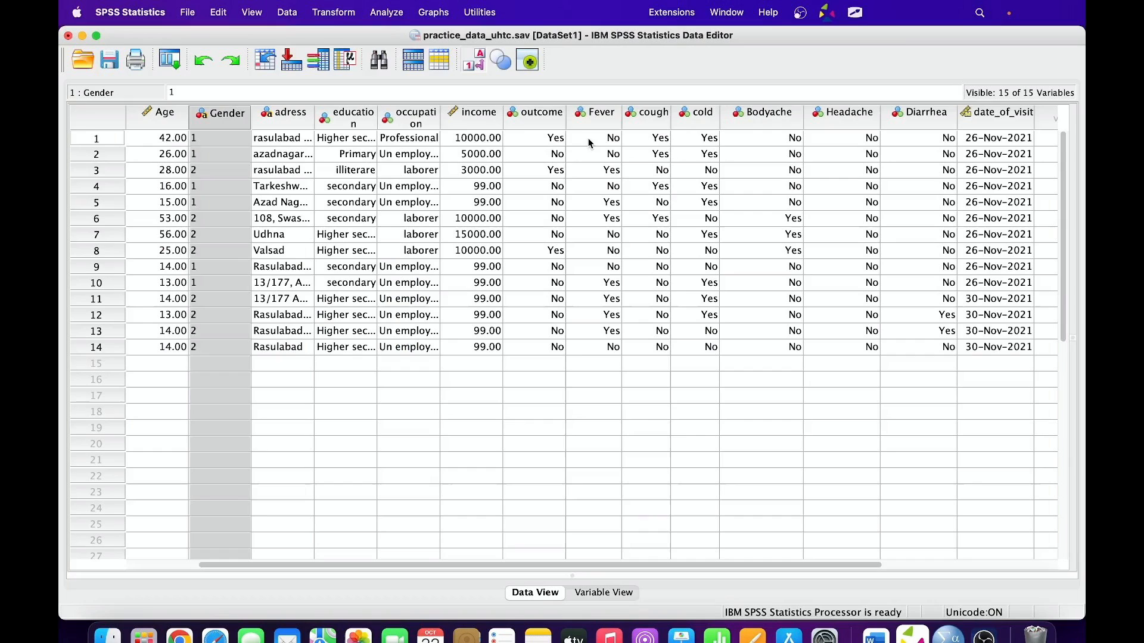
pyautogui.click(395, 13)
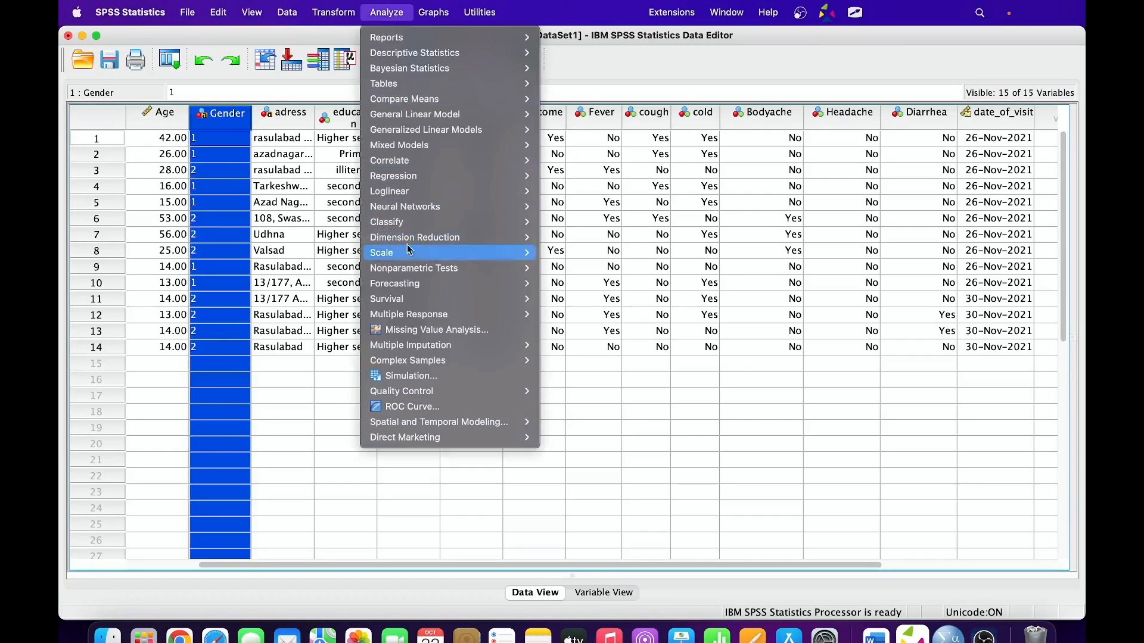
pyautogui.moveTo(446, 316)
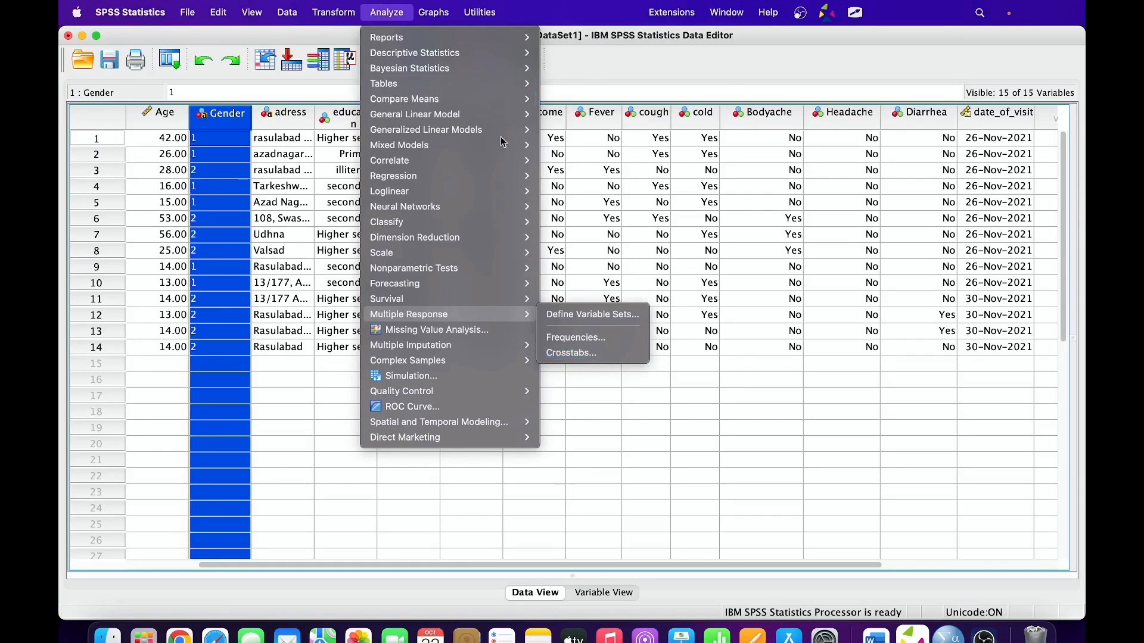
pyautogui.moveTo(296, 13)
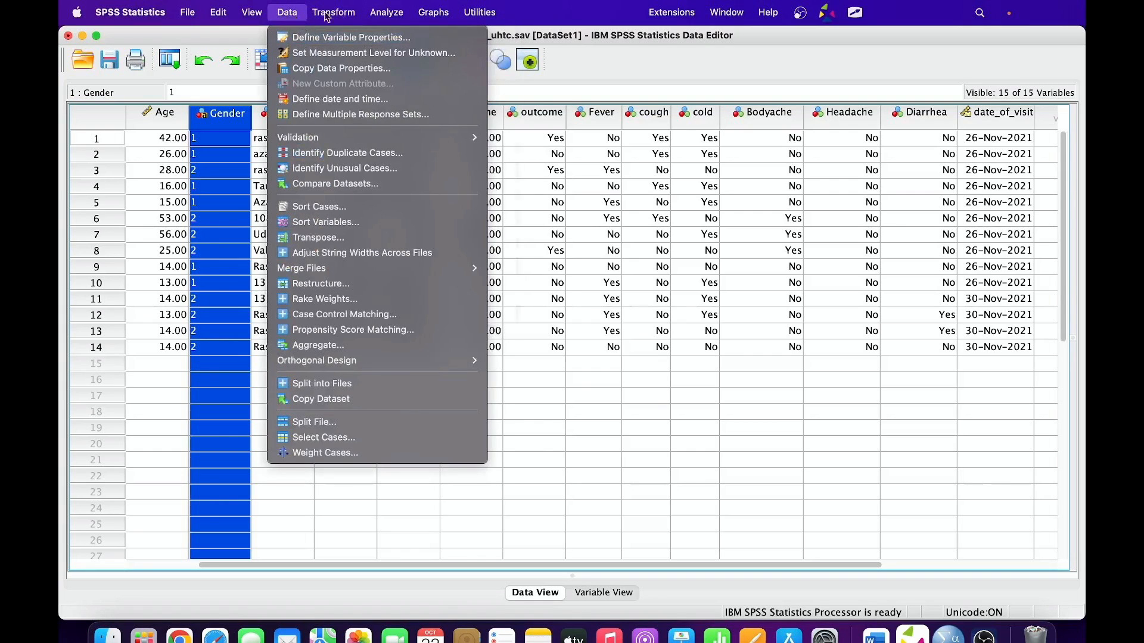
pyautogui.click(536, 234)
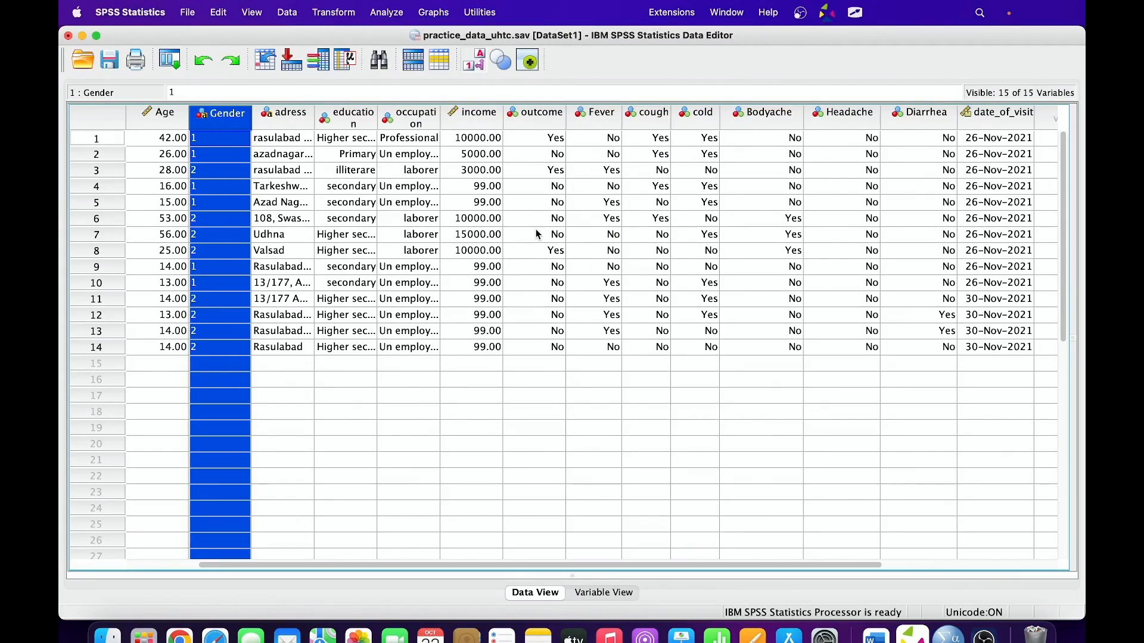